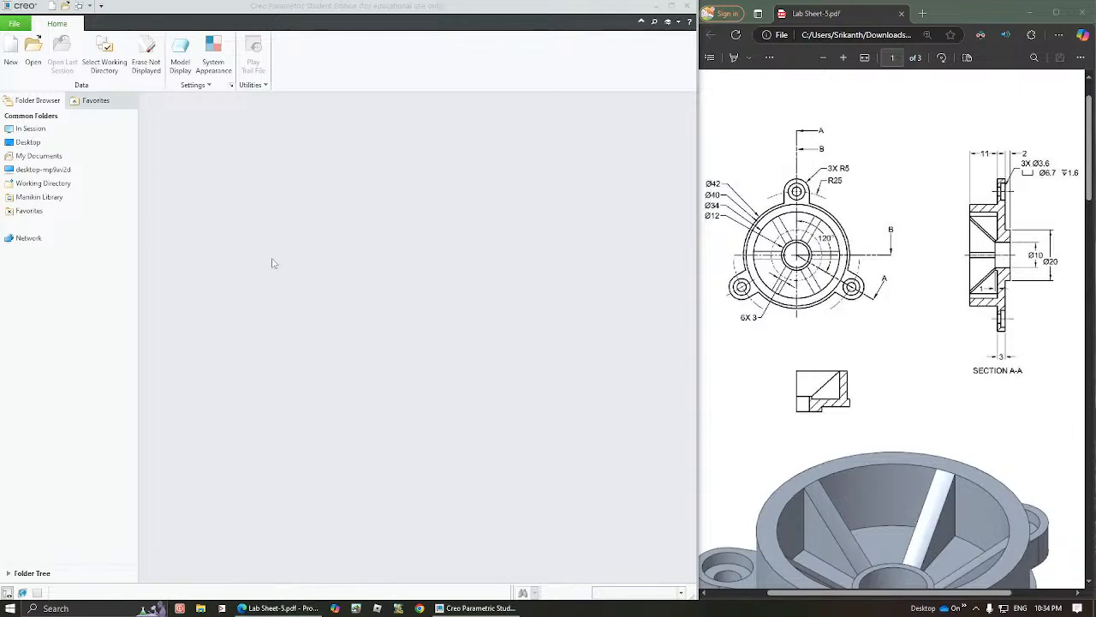
Examine the dimensioned views, section A-A and the 3D view of the part in the Lab Sheet-5 drawing
{"action": "left_click_drag", "start_coordinate": [1091, 152], "coordinate": [1091, 206]}
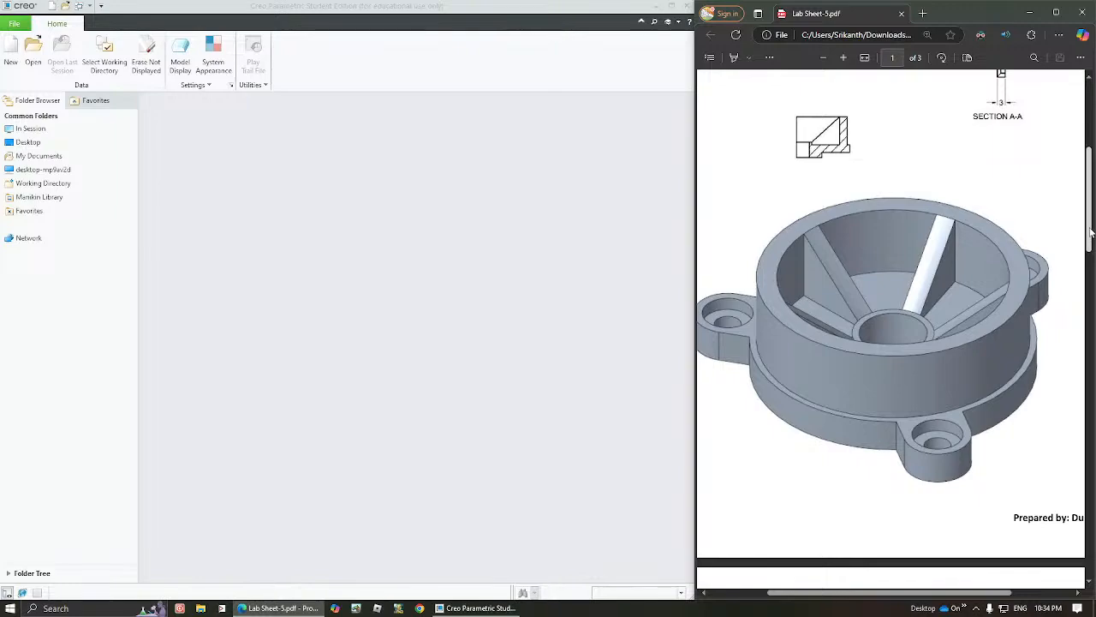
{"action": "left_click_drag", "start_coordinate": [1091, 231], "coordinate": [1091, 184]}
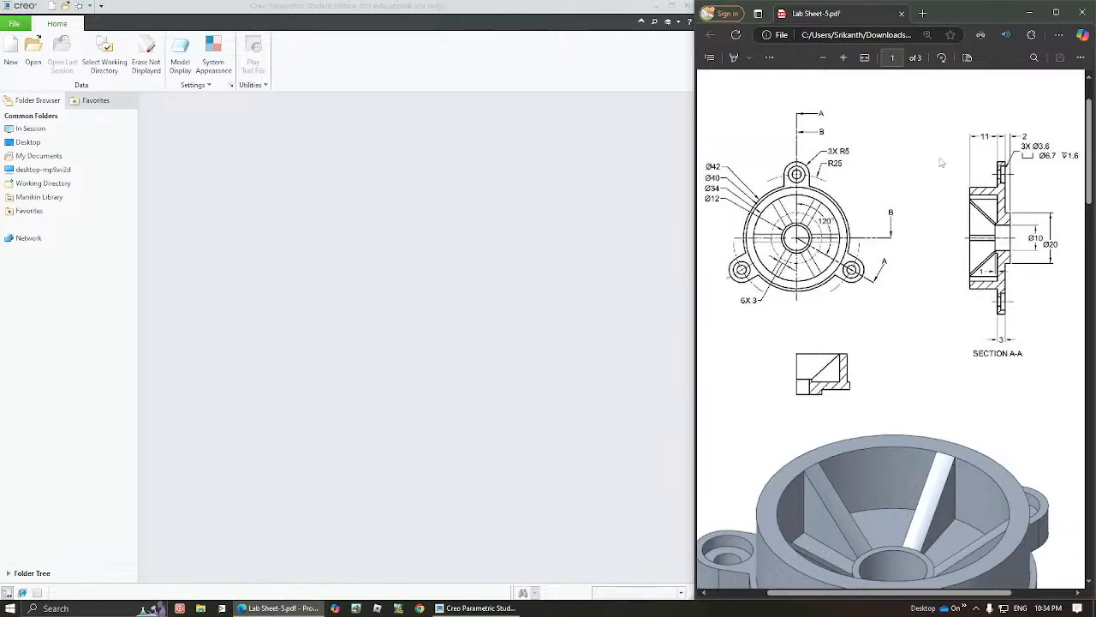
{"action": "left_click_drag", "start_coordinate": [1088, 146], "coordinate": [1088, 184]}
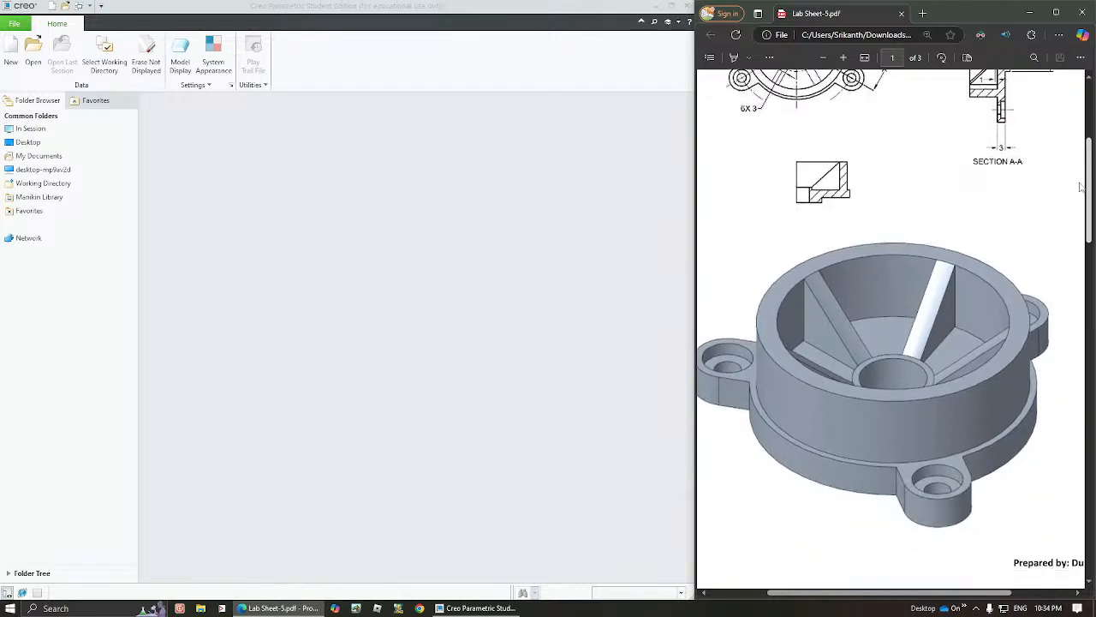
{"action": "scroll", "coordinate": [1081, 277], "scroll_direction": "up", "scroll_amount": 2}
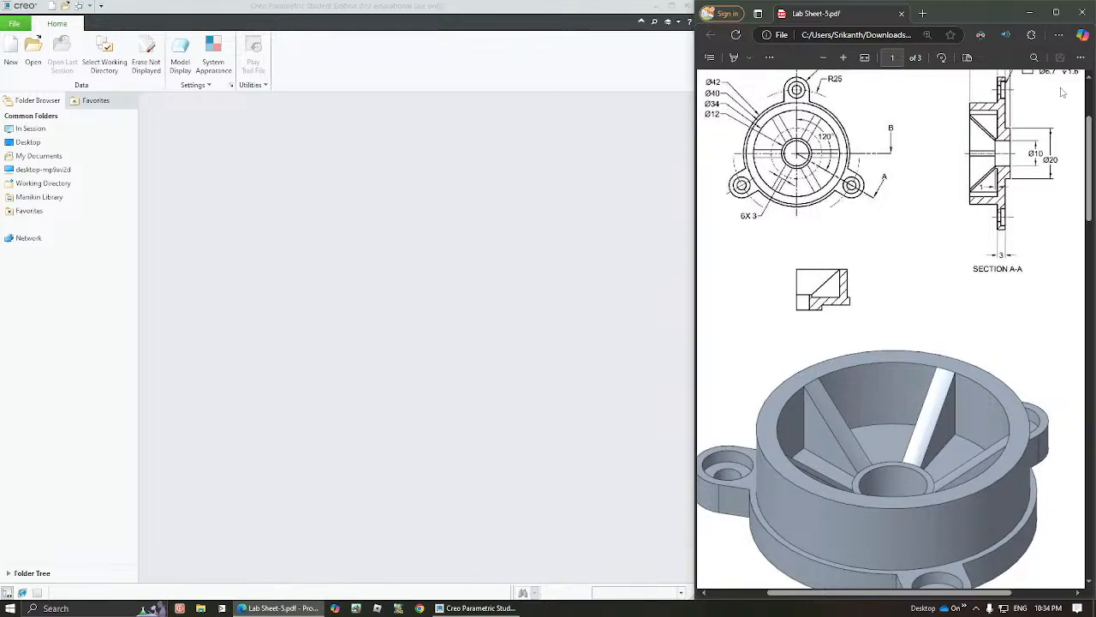
{"action": "scroll", "coordinate": [1091, 159], "scroll_direction": "up", "scroll_amount": 1}
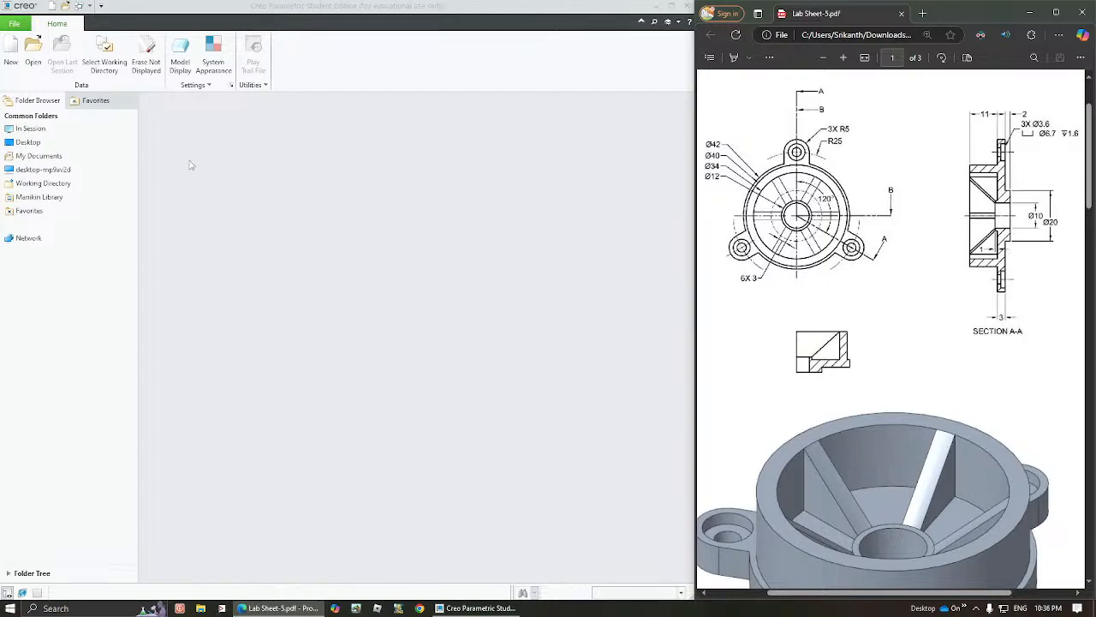
Set the working directory to the personal project folder on the Desktop
{"action": "left_click", "coordinate": [104, 56]}
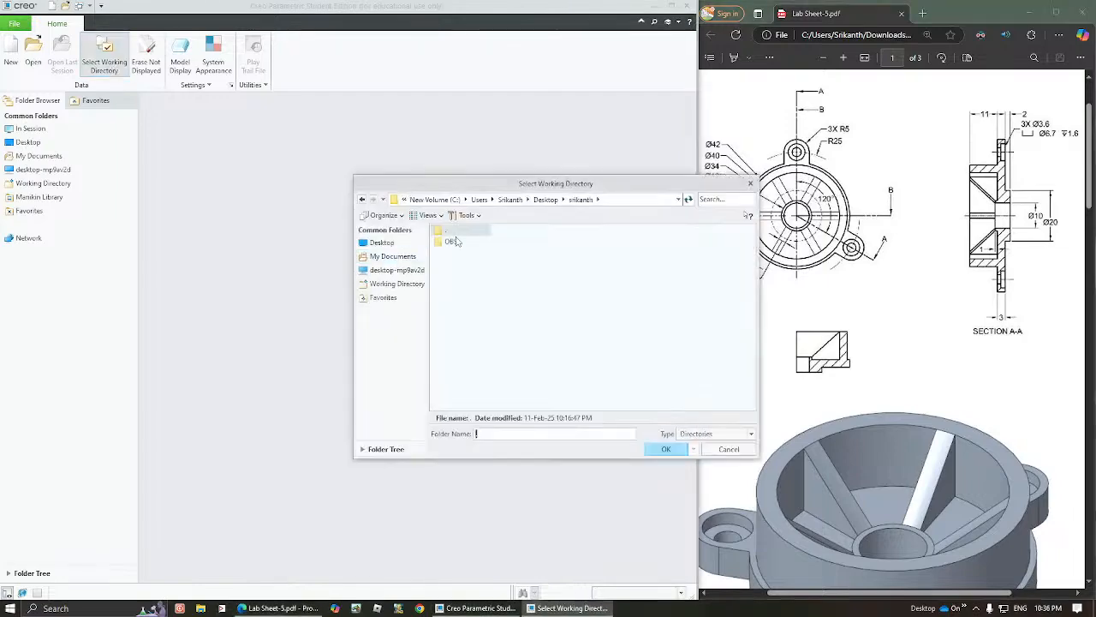
{"action": "left_click", "coordinate": [410, 242]}
{"action": "double_click", "coordinate": [458, 265]}
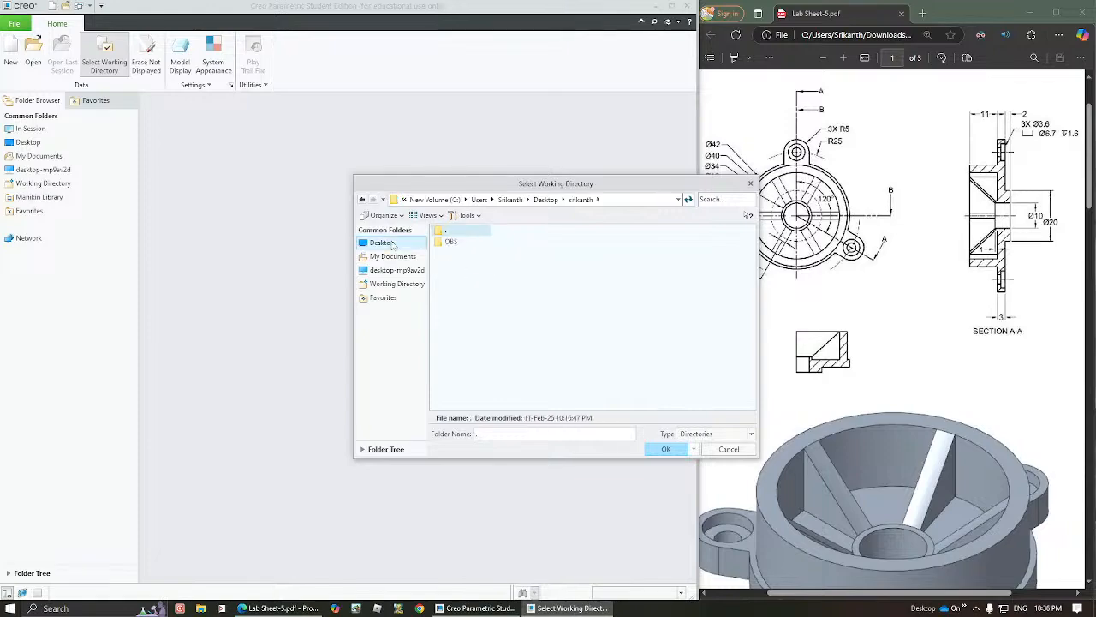
{"action": "left_click", "coordinate": [666, 450]}
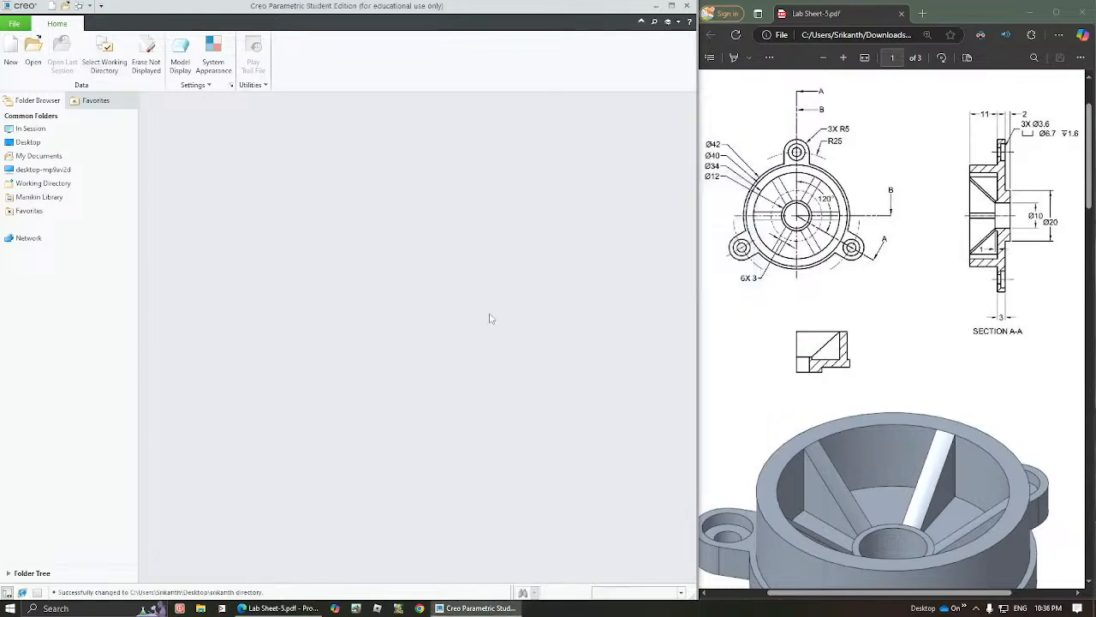
Create a new solid part named CLASS_5A using the default template
{"action": "left_click", "coordinate": [10, 53]}
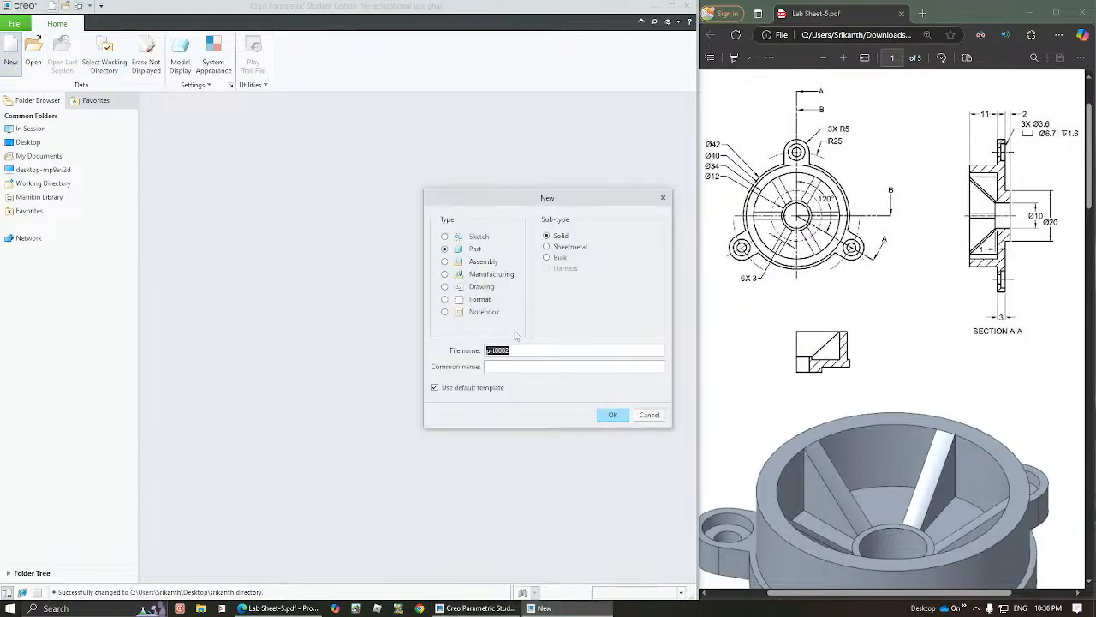
{"action": "type", "text": "Class_5a"}
{"action": "left_click", "coordinate": [613, 414]}
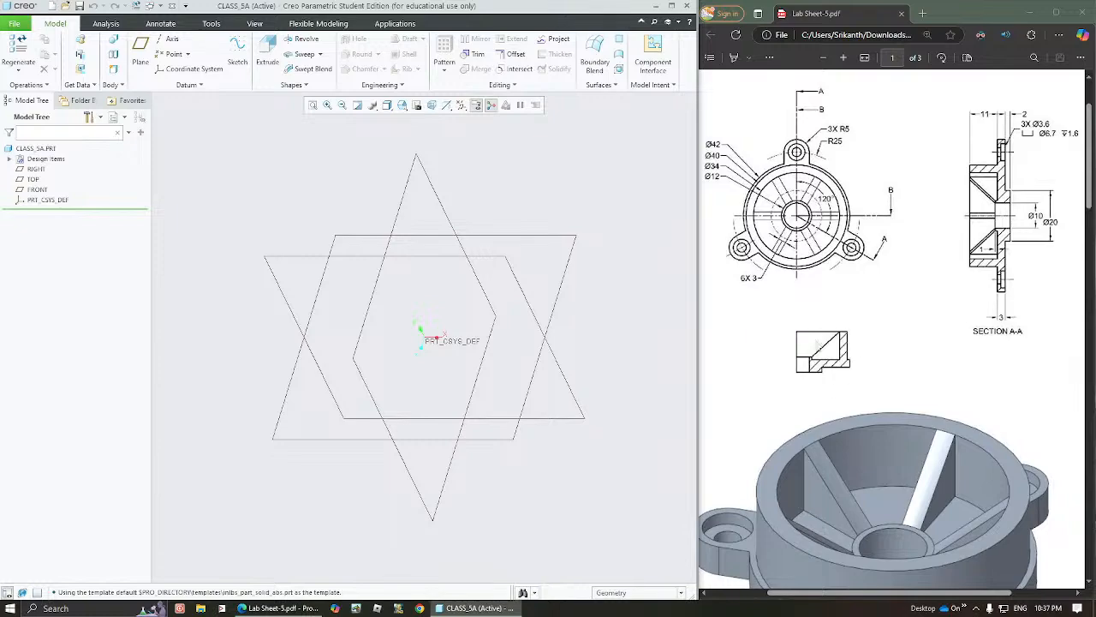
Start a Revolve feature with its section sketch on the RIGHT plane, viewed straight on
{"action": "left_click", "coordinate": [400, 199]}
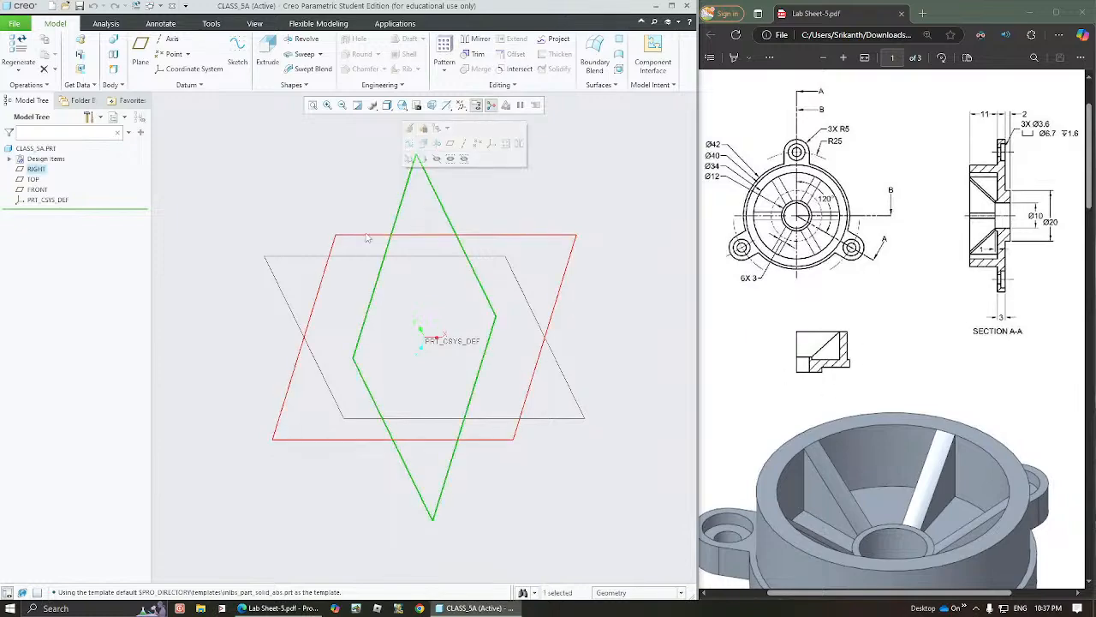
{"action": "middle_click_drag", "start_coordinate": [408, 309], "coordinate": [388, 274]}
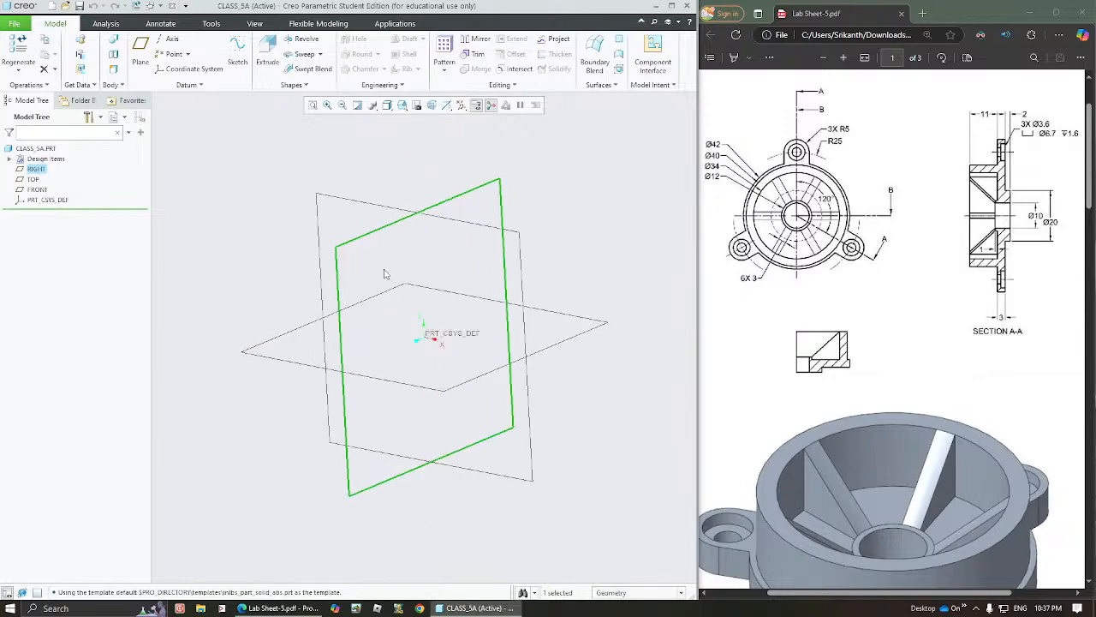
{"action": "left_click", "coordinate": [303, 40]}
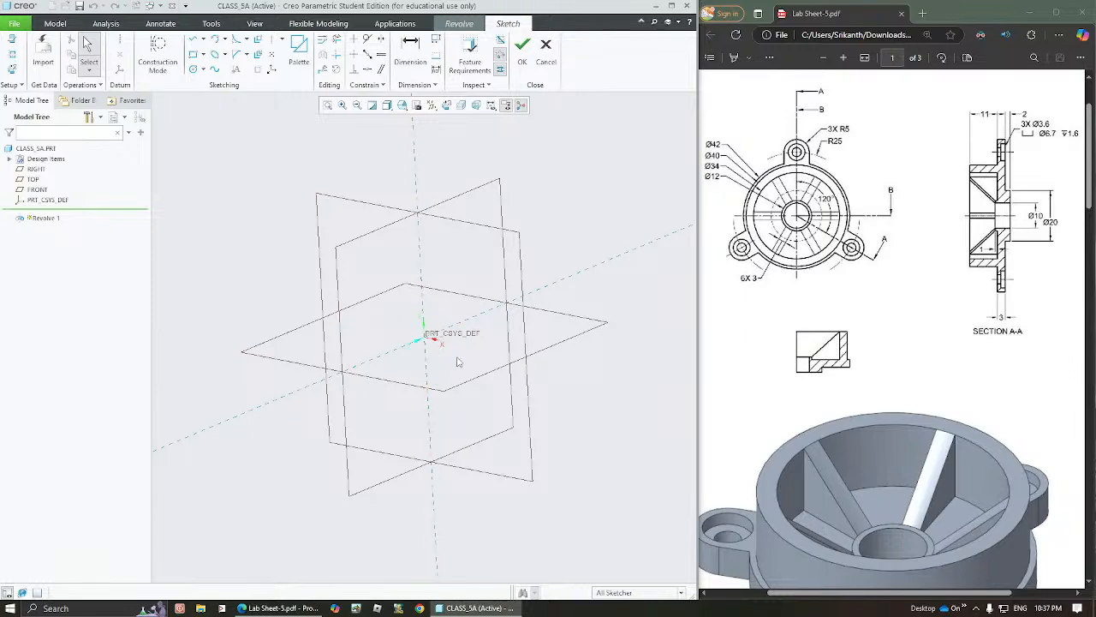
{"action": "left_click", "coordinate": [447, 105]}
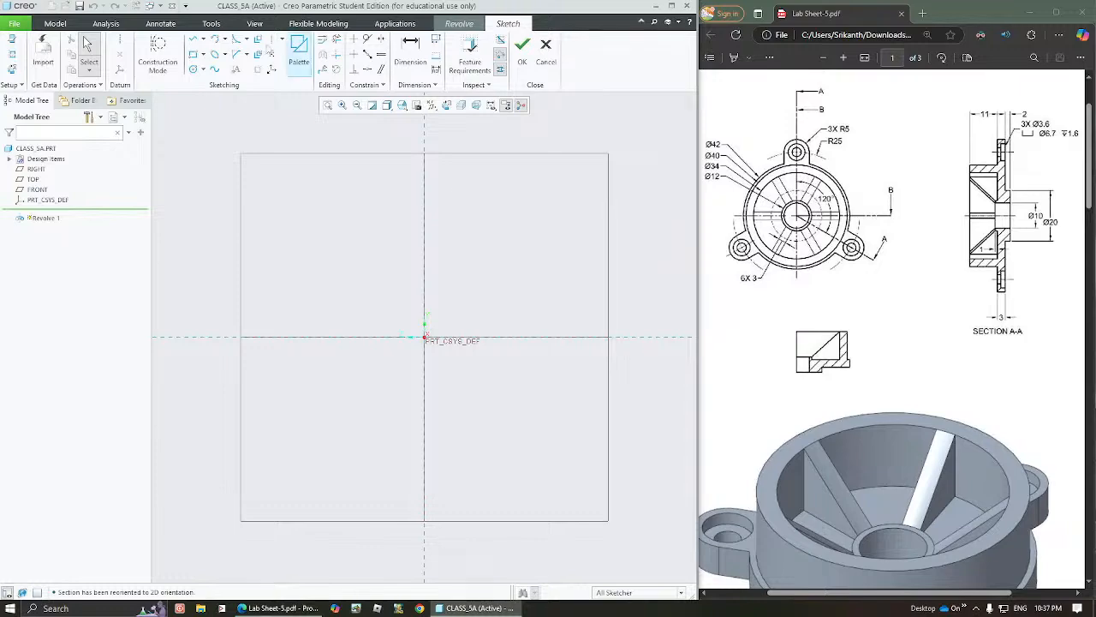
Sketch a stepped line-chain profile resting on the horizontal reference, about 25 from the vertical reference, with an outer wall about 74 tall
{"action": "left_click", "coordinate": [194, 41]}
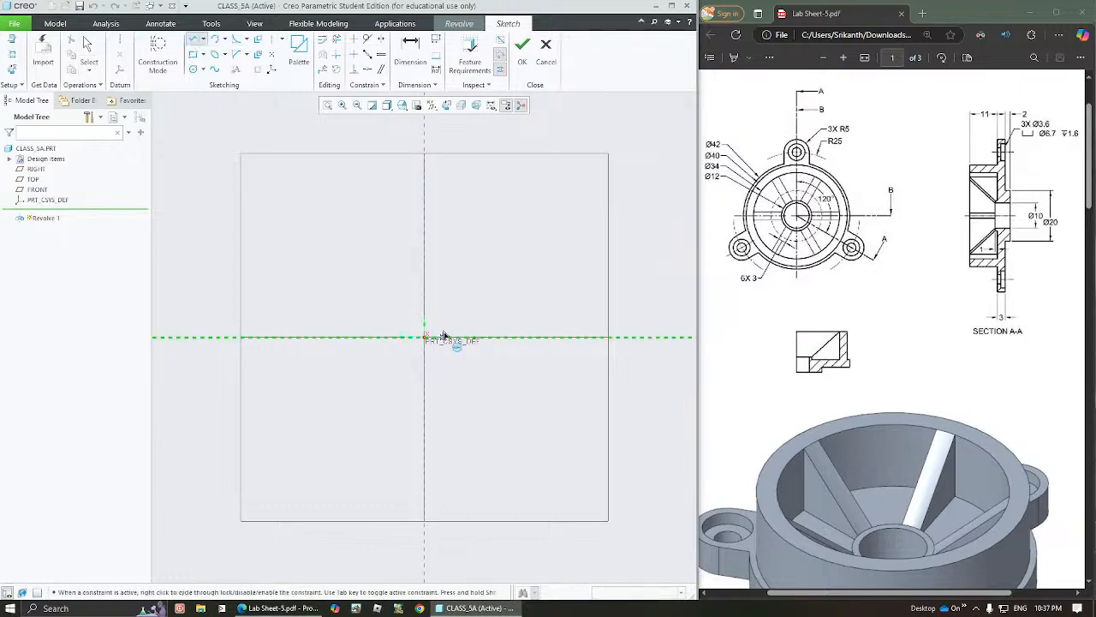
{"action": "left_click", "coordinate": [442, 323]}
{"action": "left_click", "coordinate": [442, 337]}
{"action": "left_click", "coordinate": [479, 337]}
{"action": "left_click", "coordinate": [478, 331]}
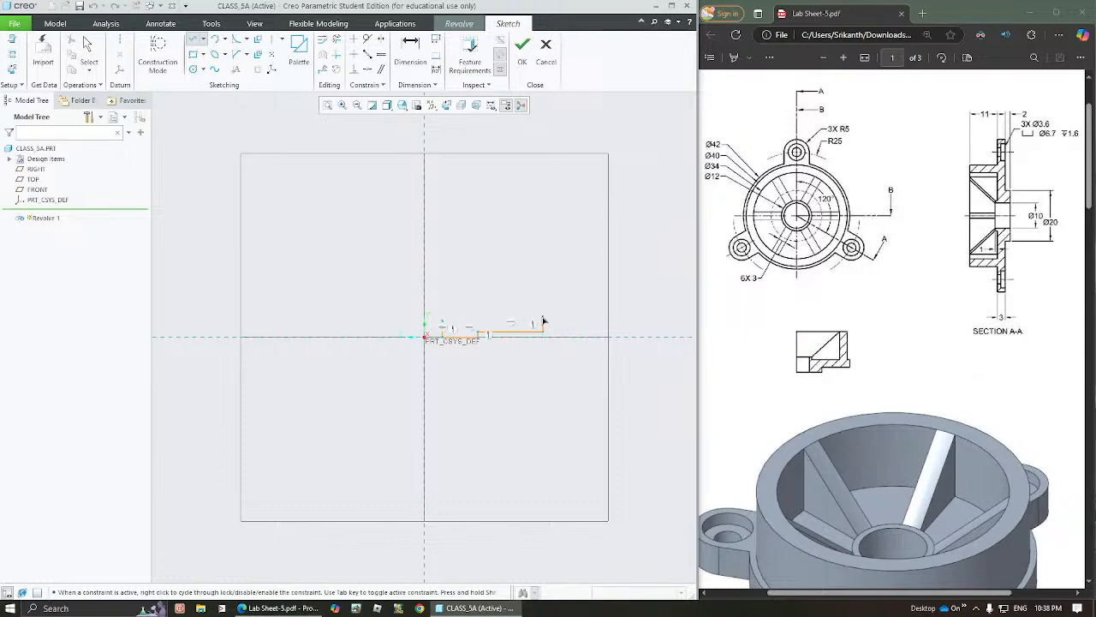
{"action": "left_click", "coordinate": [543, 317]}
{"action": "left_click", "coordinate": [535, 317]}
{"action": "left_click", "coordinate": [534, 267]}
{"action": "left_click", "coordinate": [519, 264]}
{"action": "left_click", "coordinate": [519, 318]}
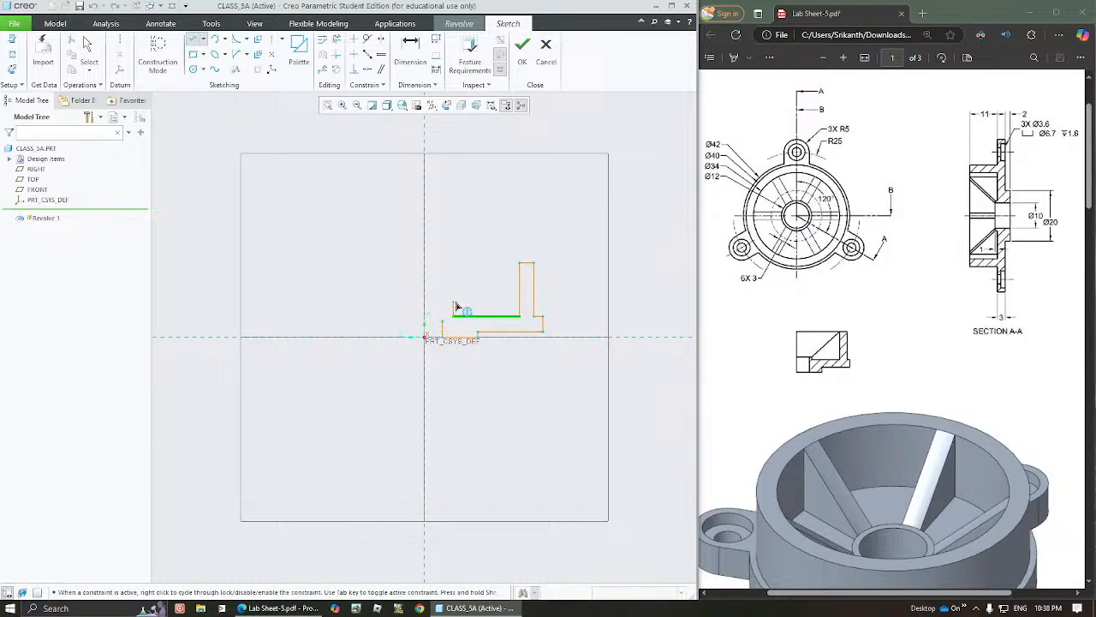
{"action": "left_click", "coordinate": [455, 306]}
{"action": "left_click", "coordinate": [445, 303]}
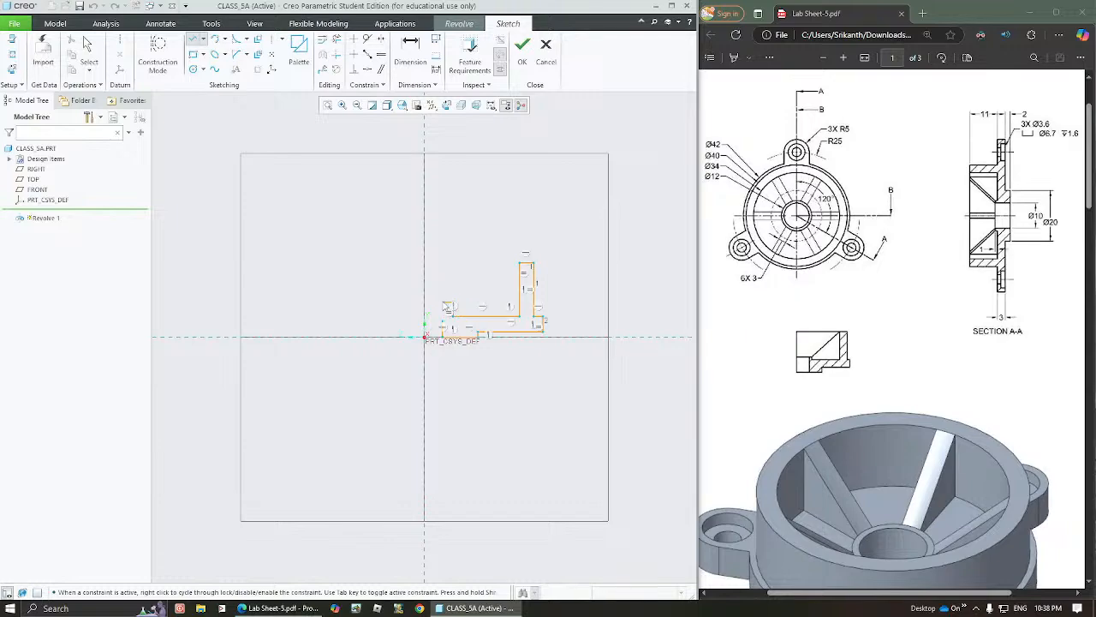
{"action": "middle_click", "coordinate": [482, 239]}
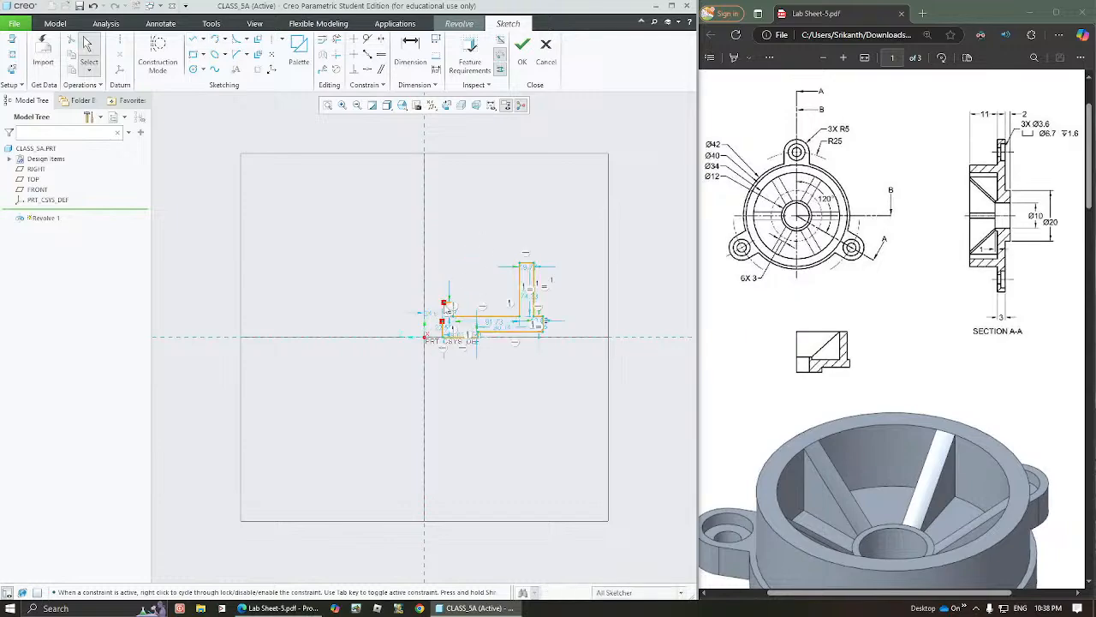
Close the profile at its inner side by corner-trimming the top hub line with the inner vertical line
{"action": "left_click", "coordinate": [443, 321]}
{"action": "left_click_drag", "start_coordinate": [443, 322], "coordinate": [442, 321]}
{"action": "left_click", "coordinate": [491, 289]}
{"action": "left_click", "coordinate": [336, 53]}
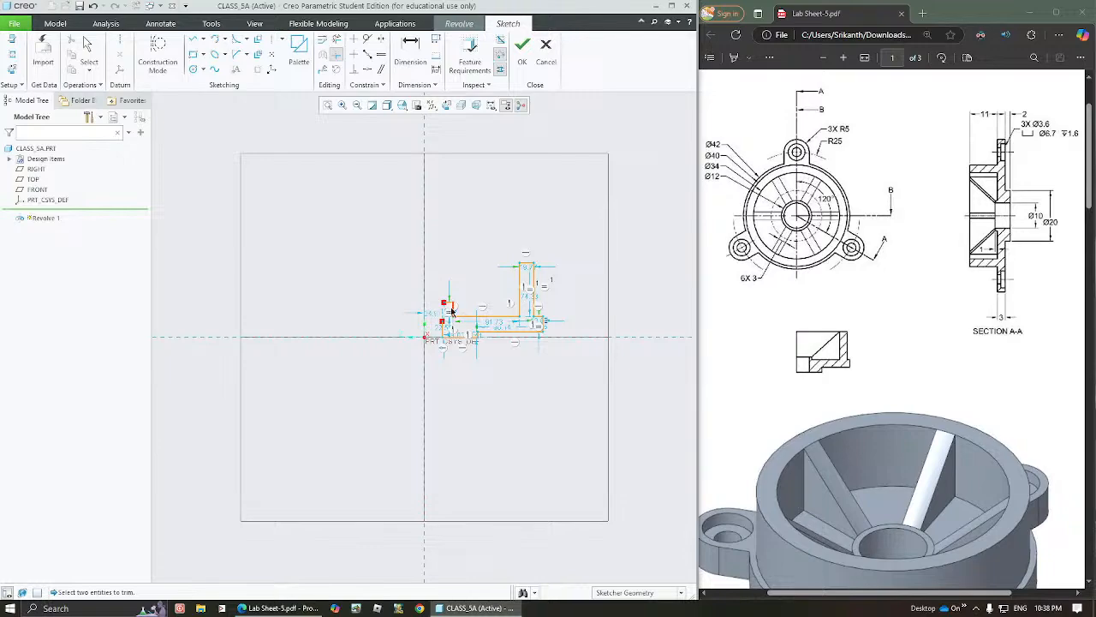
{"action": "left_click", "coordinate": [447, 305]}
{"action": "left_click", "coordinate": [442, 322]}
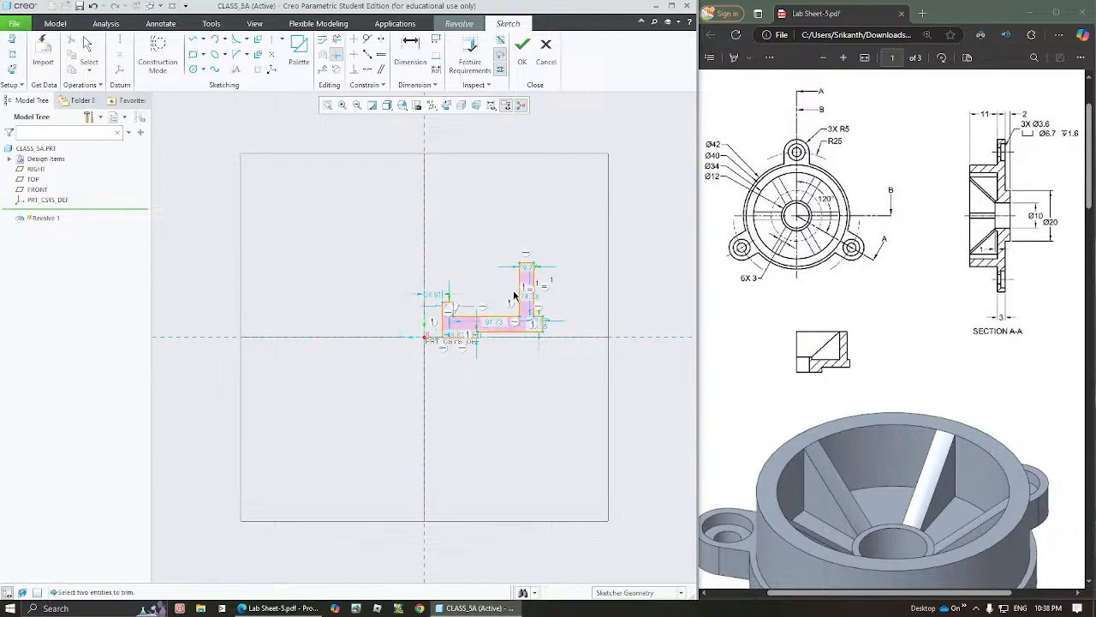
{"action": "middle_click", "coordinate": [456, 255]}
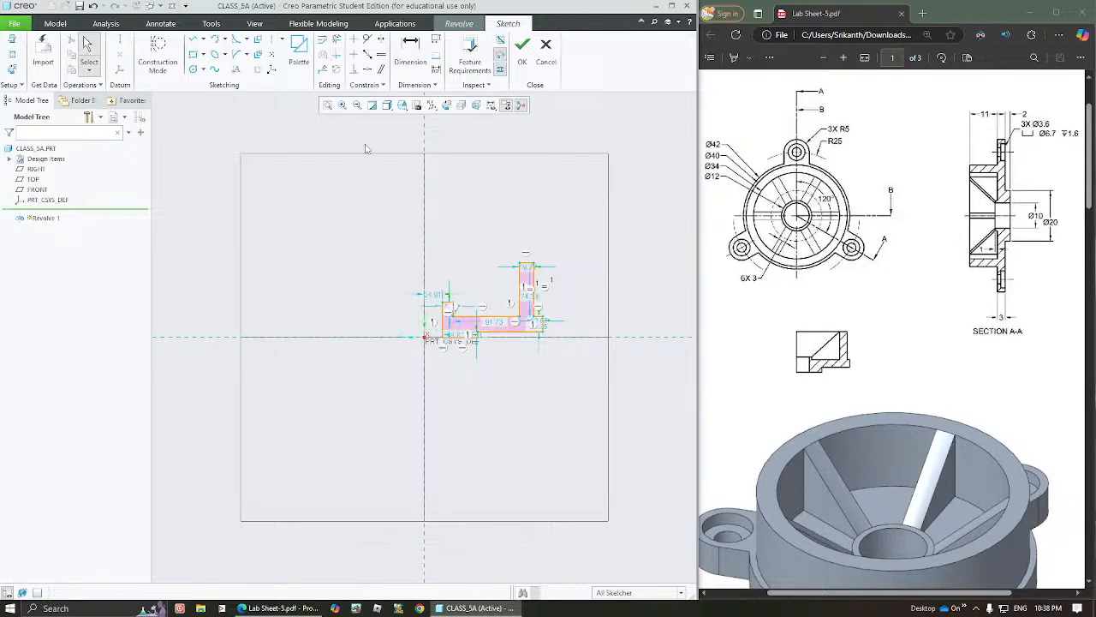
Add a vertical centerline along the vertical reference as the axis of revolution
{"action": "left_click", "coordinate": [335, 107]}
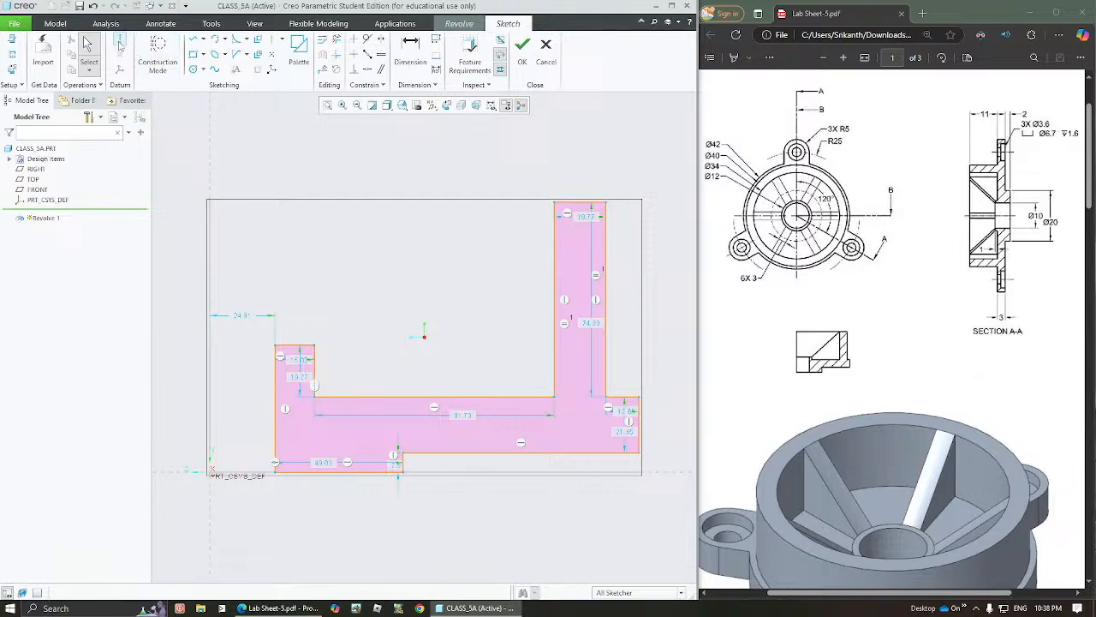
{"action": "left_click", "coordinate": [121, 41]}
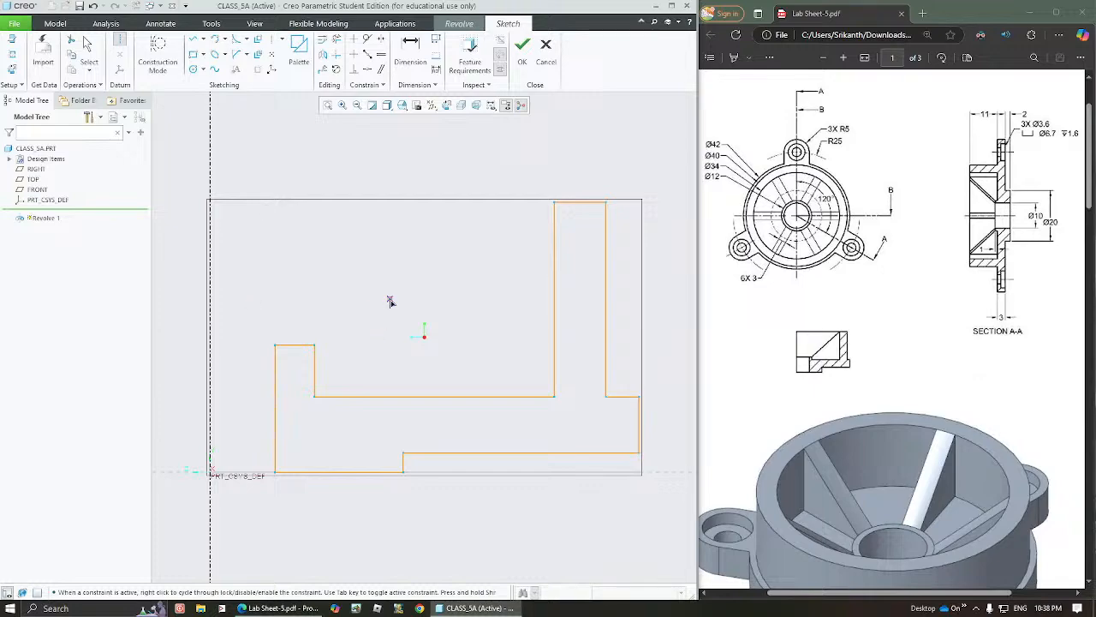
{"action": "middle_click", "coordinate": [452, 290]}
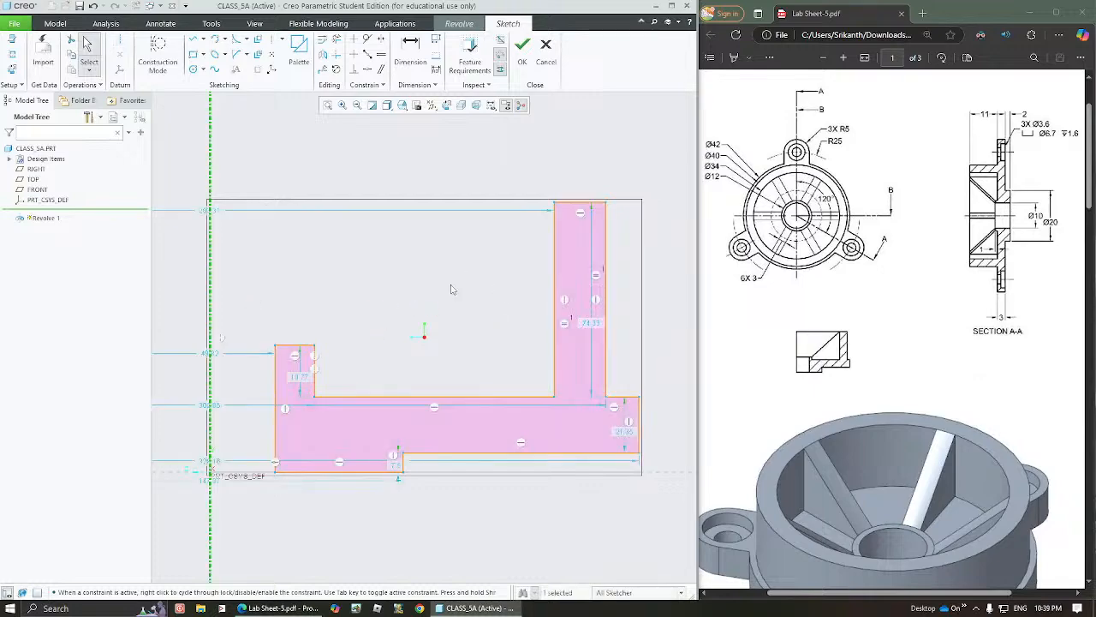
Spread the overlapping diameter dimensions apart, placing the bore's above the hub and the base's two diameters below the profile
{"action": "left_click_drag", "start_coordinate": [216, 353], "coordinate": [229, 306]}
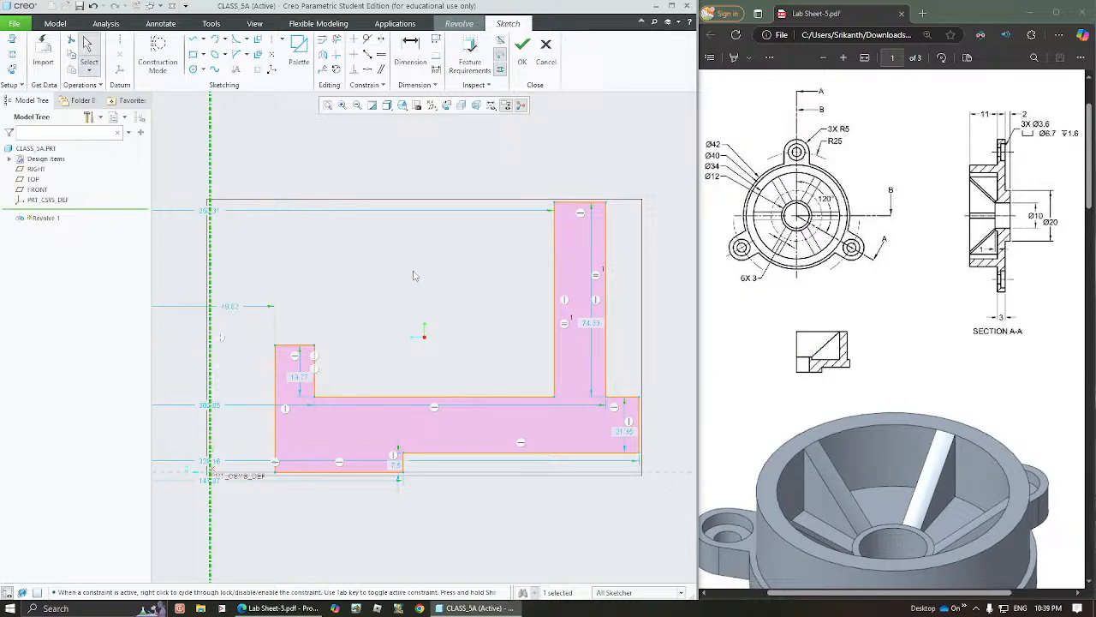
{"action": "left_click", "coordinate": [328, 104]}
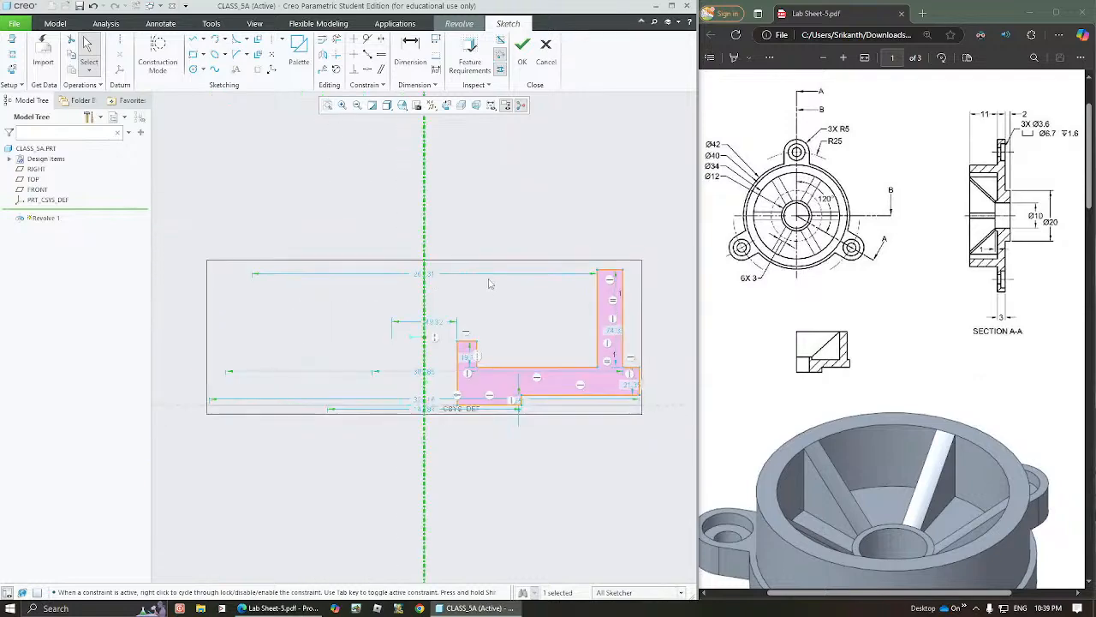
{"action": "left_click_drag", "start_coordinate": [426, 411], "coordinate": [444, 457]}
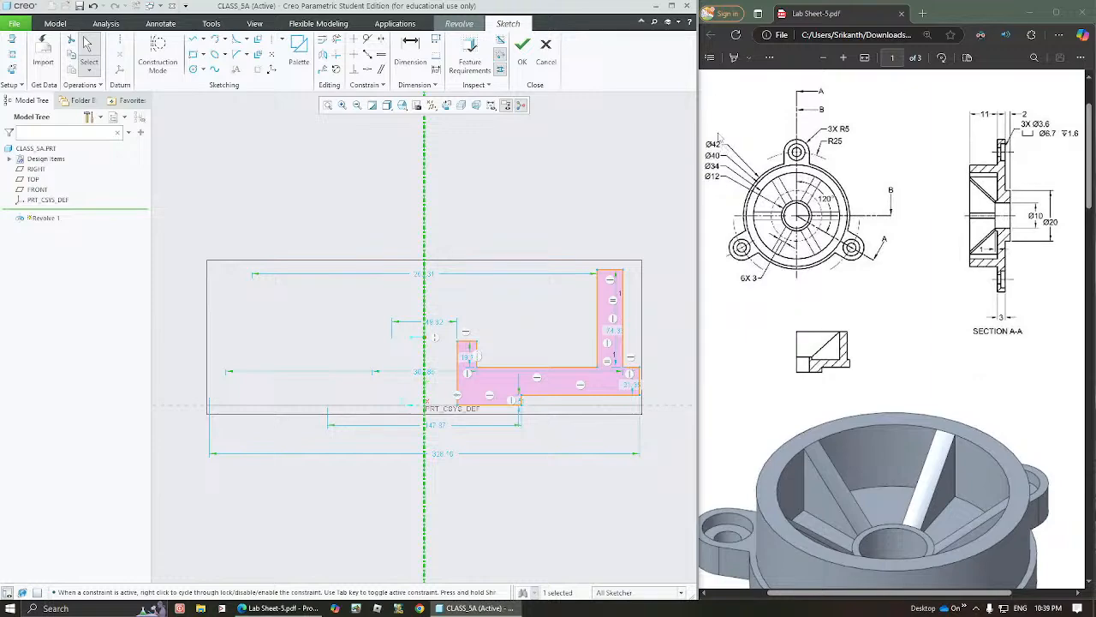
{"action": "left_click", "coordinate": [436, 435]}
{"action": "middle_click", "coordinate": [436, 438]}
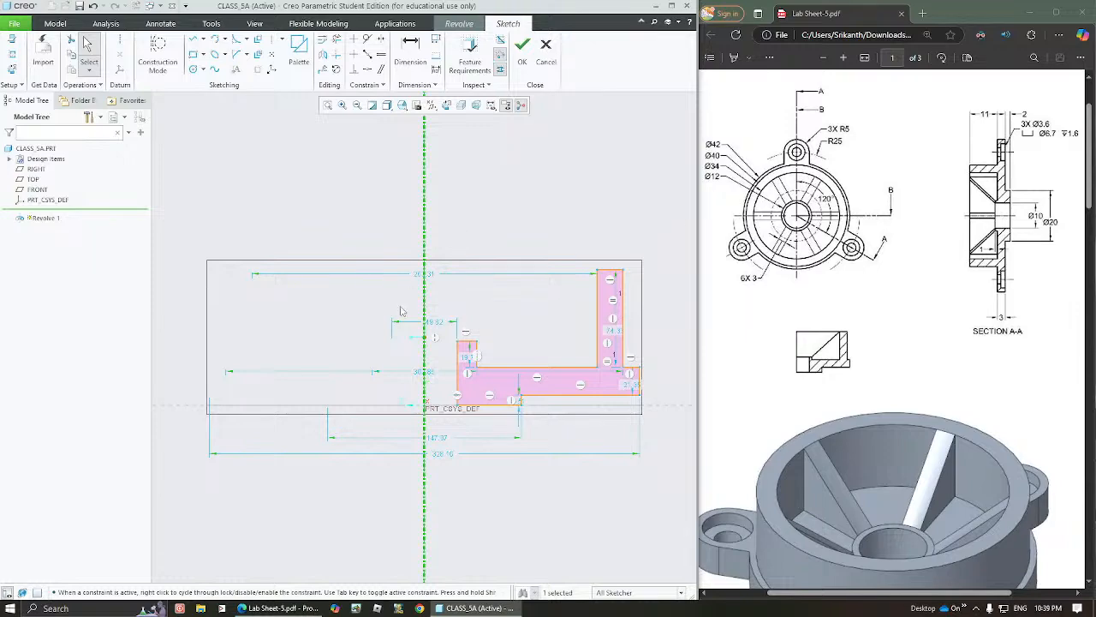
Set the bore diameter at the profile's inner edge to 10
{"action": "double_click", "coordinate": [437, 323]}
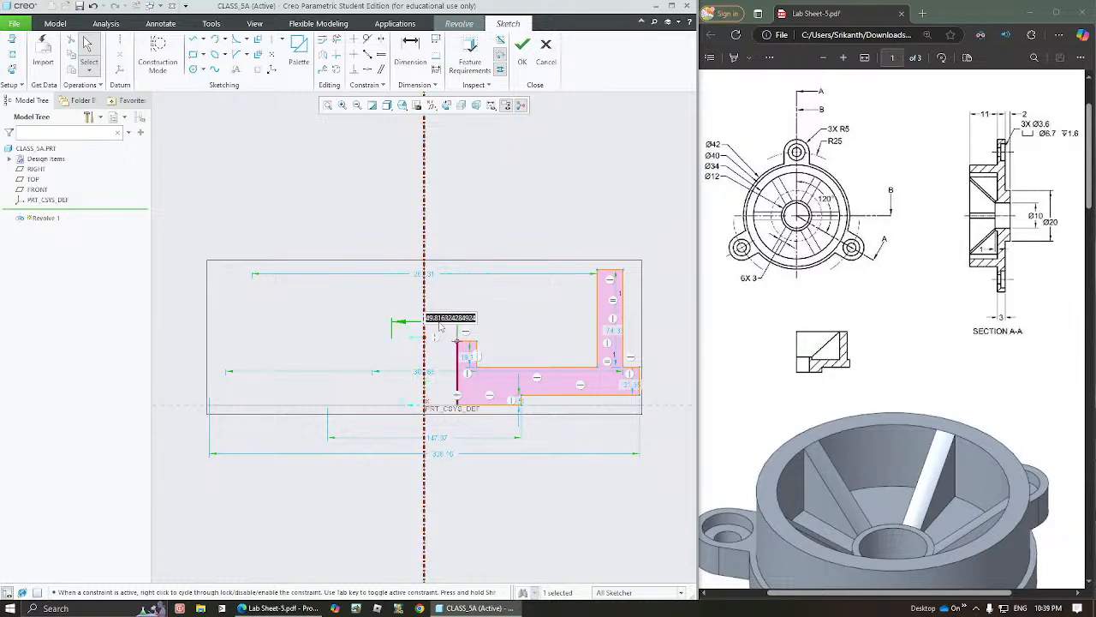
{"action": "type", "text": "5"}
{"action": "key", "text": "Return"}
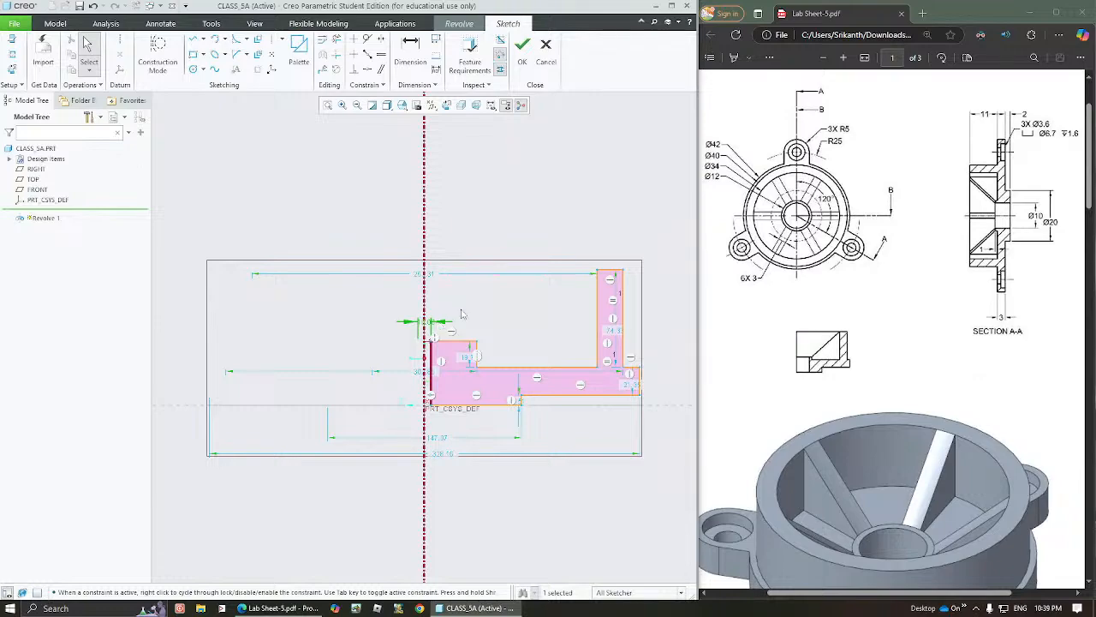
{"action": "left_click", "coordinate": [471, 311]}
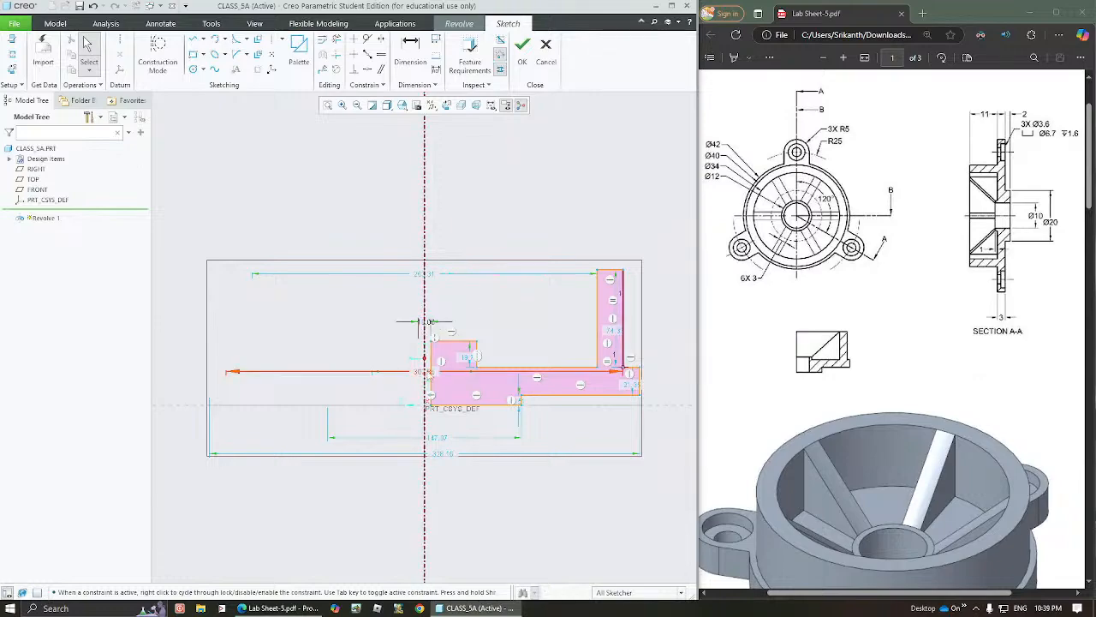
Move the wall and hub diameter dimensions clear of the profile and set the hub's outer diameter to 12
{"action": "mouse_move", "coordinate": [429, 372]}
{"action": "left_mouse_down"}
{"action": "mouse_move", "coordinate": [438, 332]}
{"action": "mouse_move", "coordinate": [437, 431]}
{"action": "mouse_move", "coordinate": [435, 421]}
{"action": "left_mouse_up"}
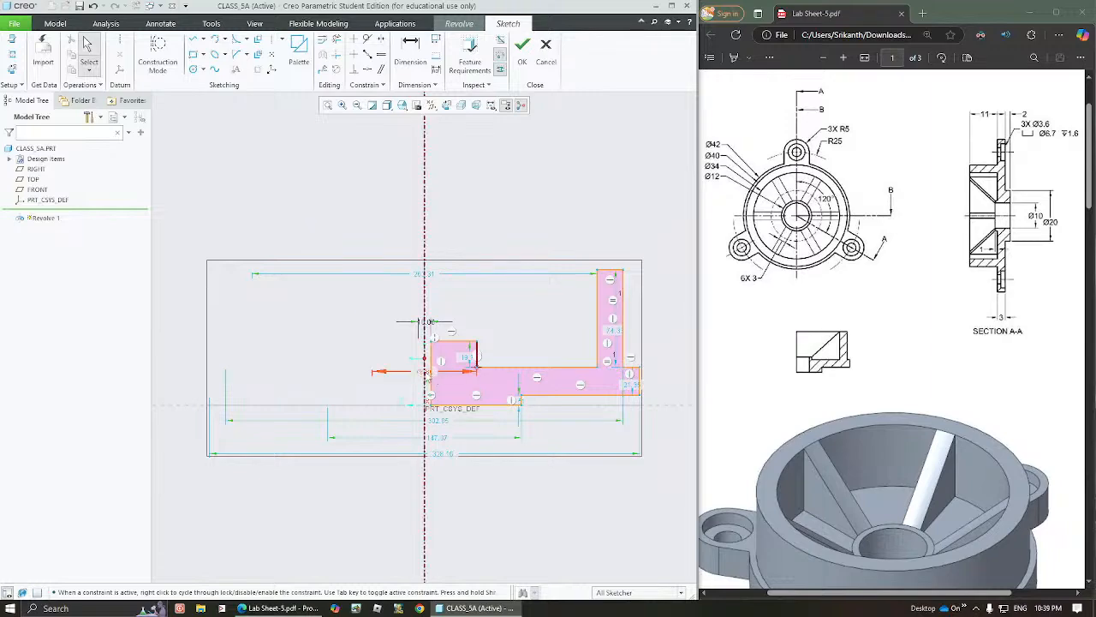
{"action": "left_click_drag", "start_coordinate": [426, 371], "coordinate": [448, 314]}
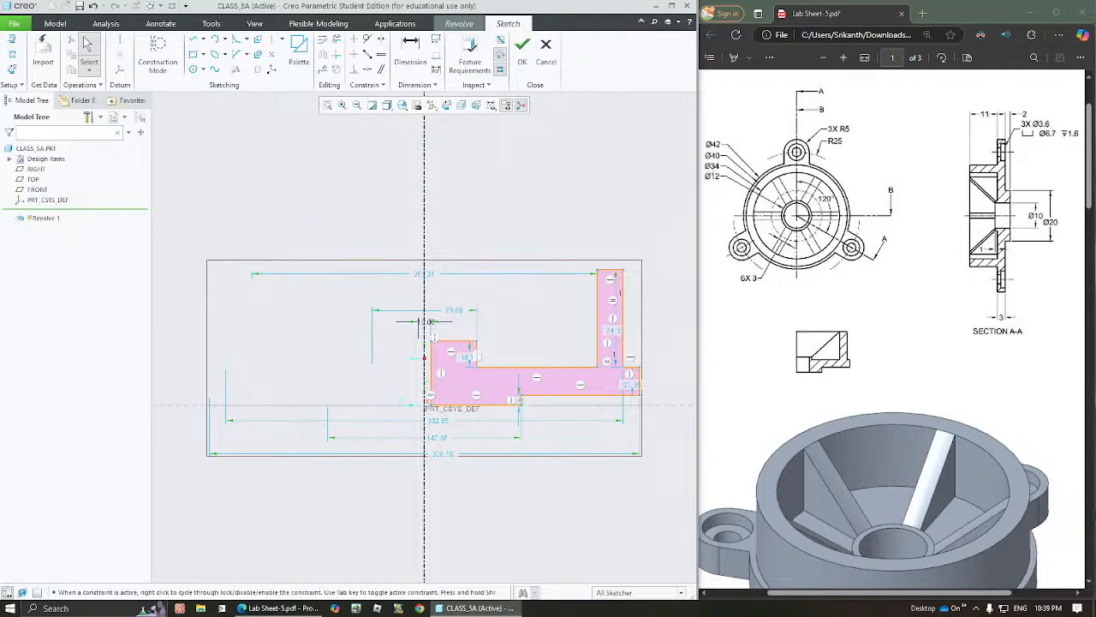
{"action": "left_click", "coordinate": [458, 316]}
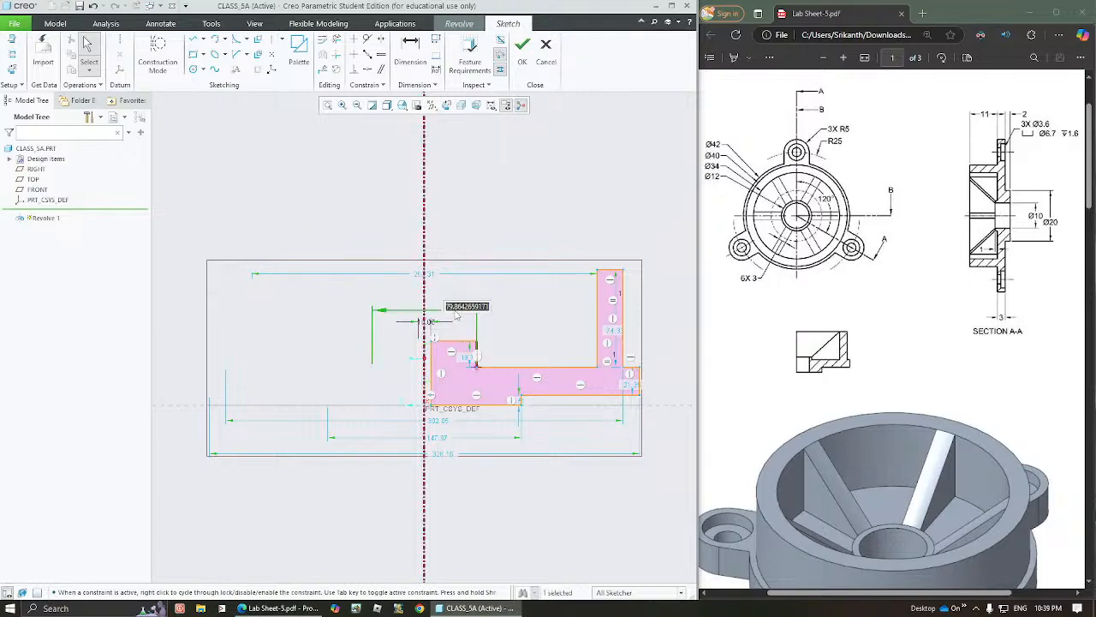
{"action": "type", "text": "12"}
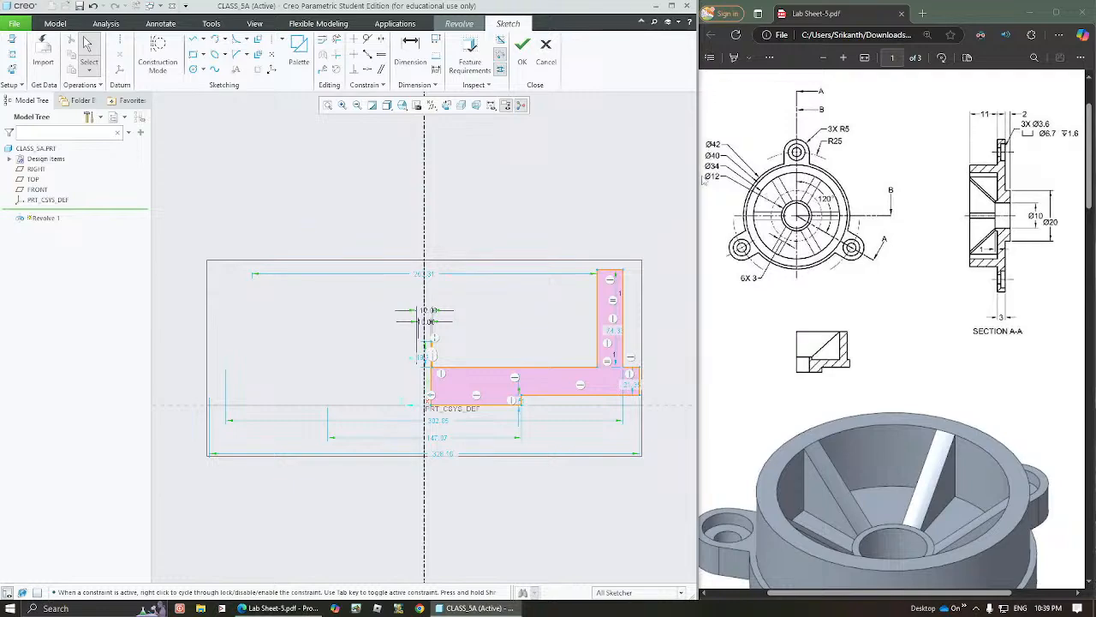
Set the wall's inner diameter to 34, move its outer diameter dimension above the profile and set it to 40
{"action": "double_click", "coordinate": [437, 270]}
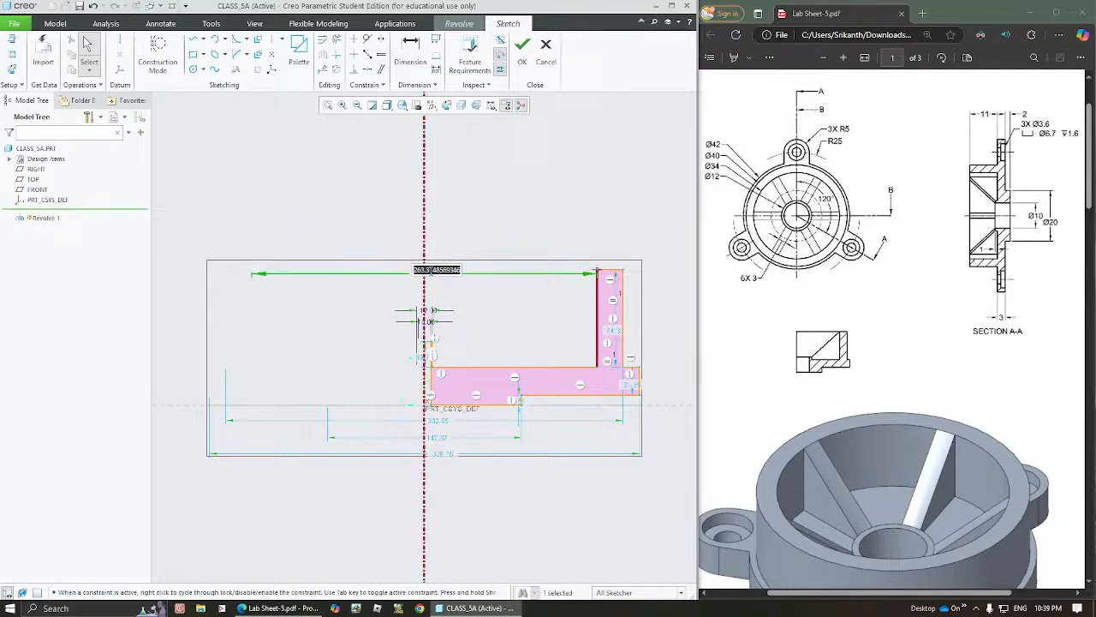
{"action": "type", "text": "34"}
{"action": "key", "text": "Return"}
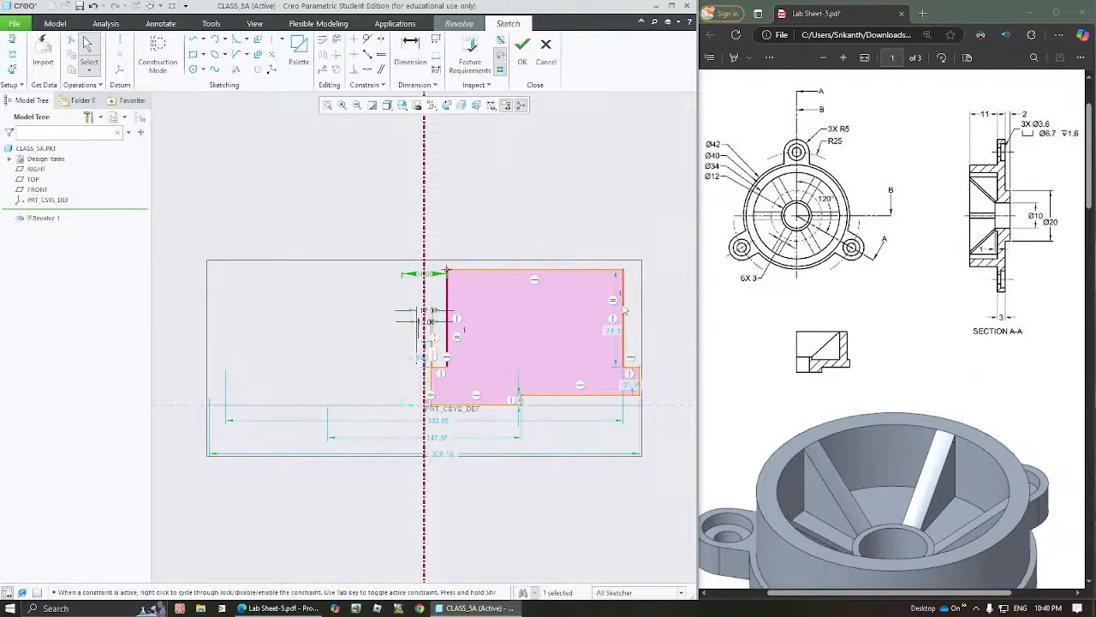
{"action": "left_click_drag", "start_coordinate": [443, 422], "coordinate": [463, 254]}
{"action": "double_click", "coordinate": [463, 254]}
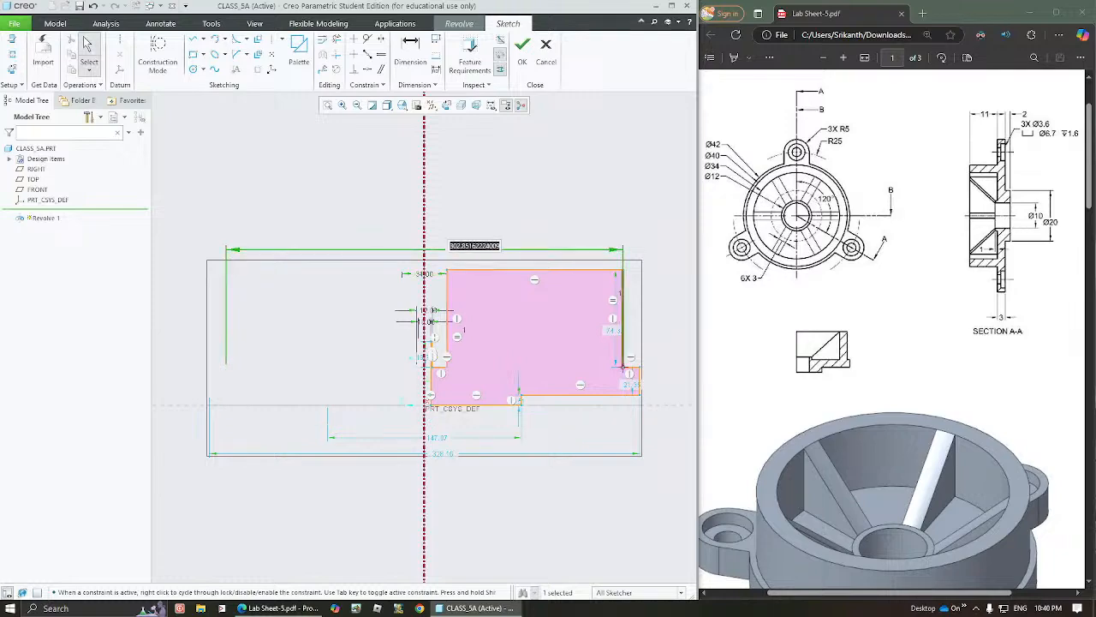
{"action": "type", "text": "40"}
{"action": "key", "text": "Return"}
{"action": "left_click", "coordinate": [505, 293]}
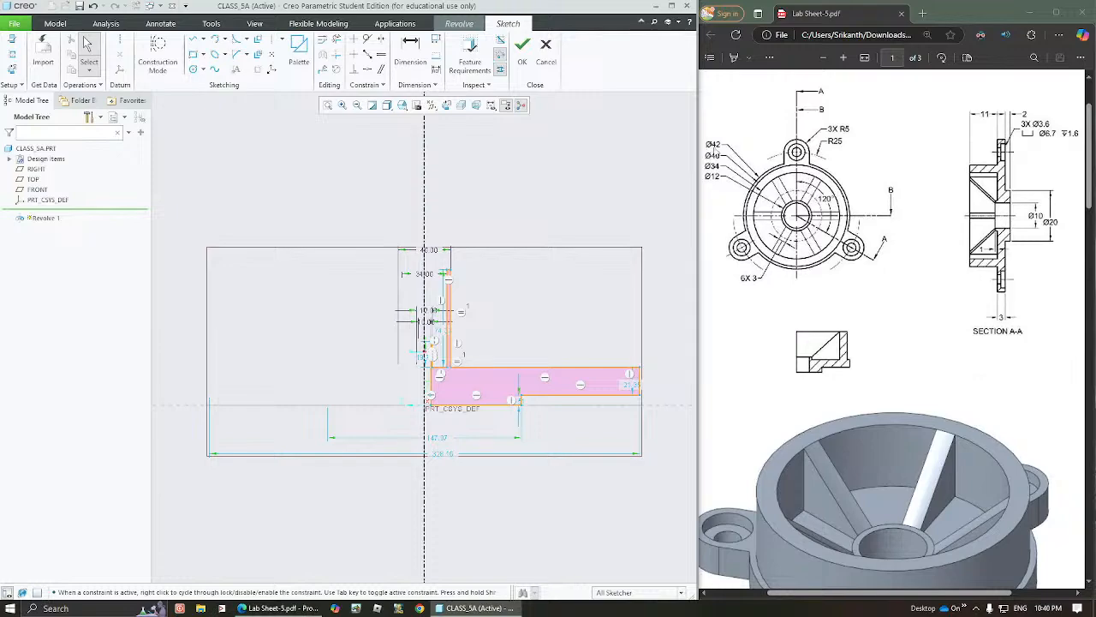
Set the base flange's outer diameter to 42 and the bottom boss diameter to 20
{"action": "double_click", "coordinate": [438, 453]}
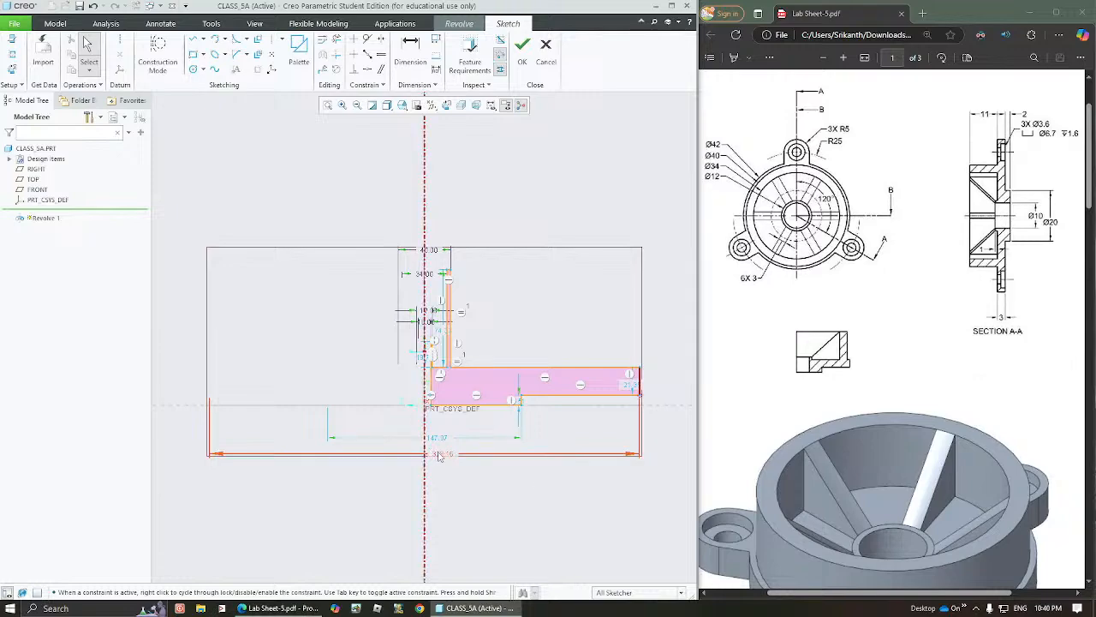
{"action": "type", "text": "42"}
{"action": "key", "text": "Return"}
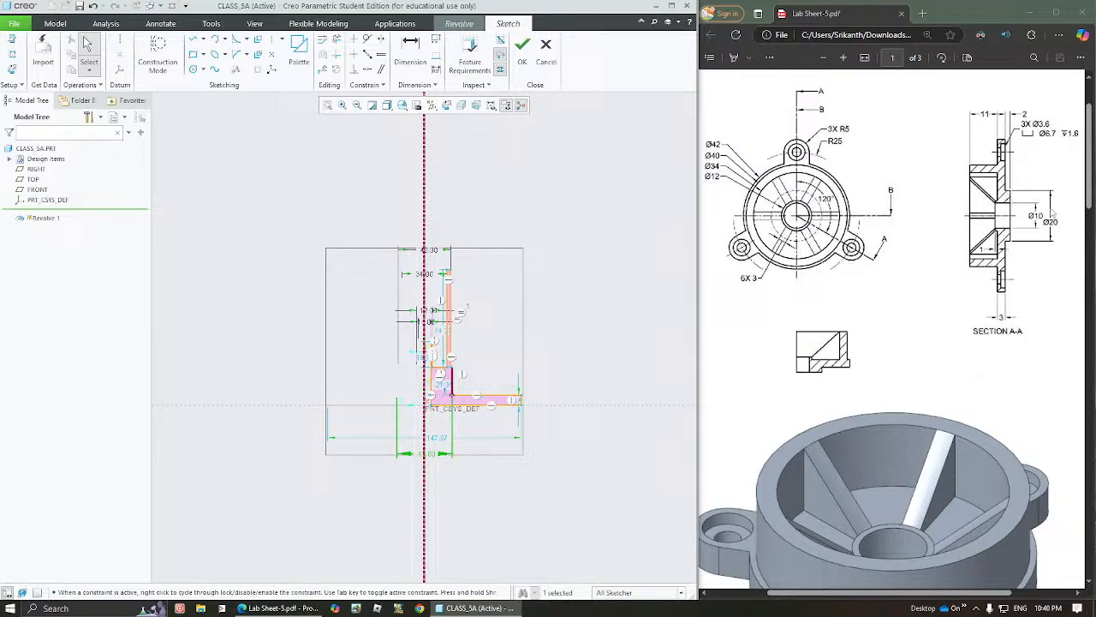
{"action": "double_click", "coordinate": [437, 438]}
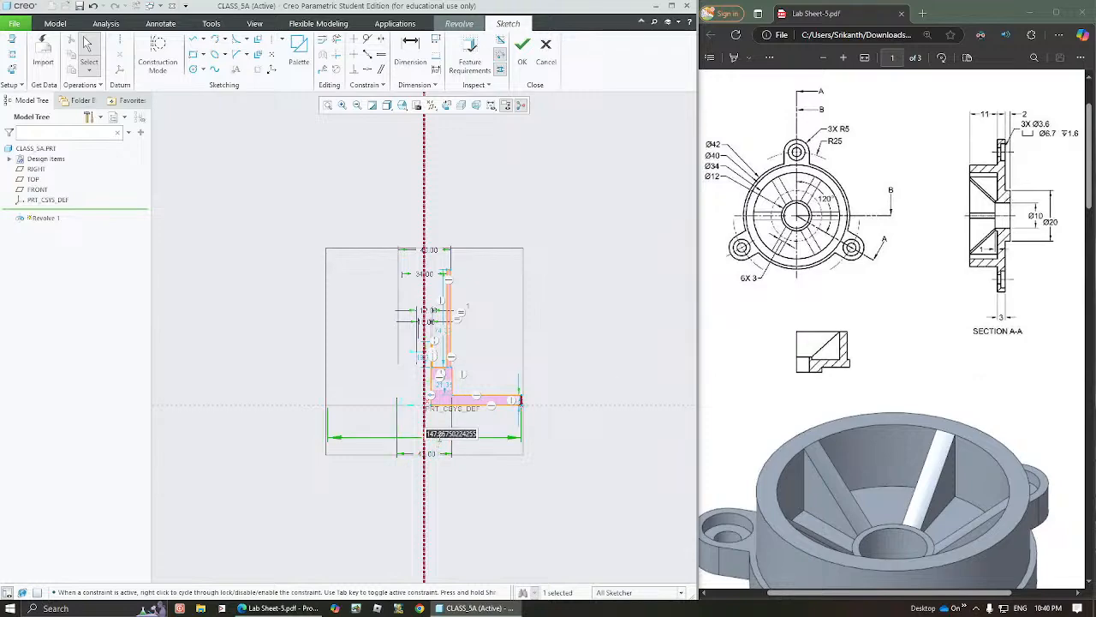
{"action": "type", "text": "20"}
{"action": "key", "text": "Return"}
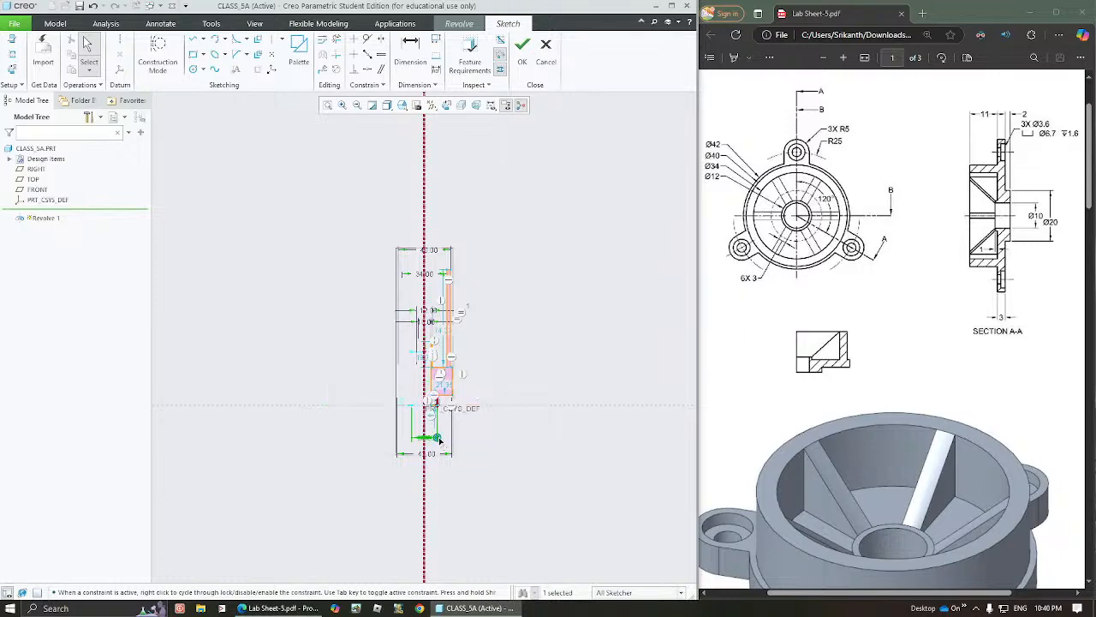
{"action": "left_click", "coordinate": [521, 348]}
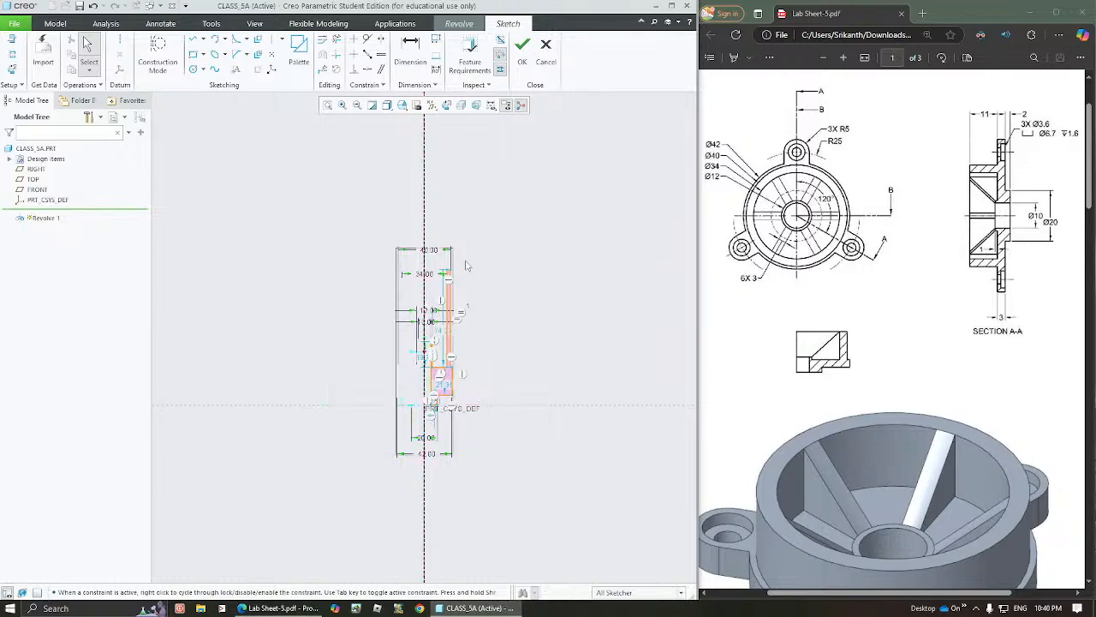
Move the bottom boss's height dimension outside the profile and set it to 2
{"action": "left_click", "coordinate": [328, 105]}
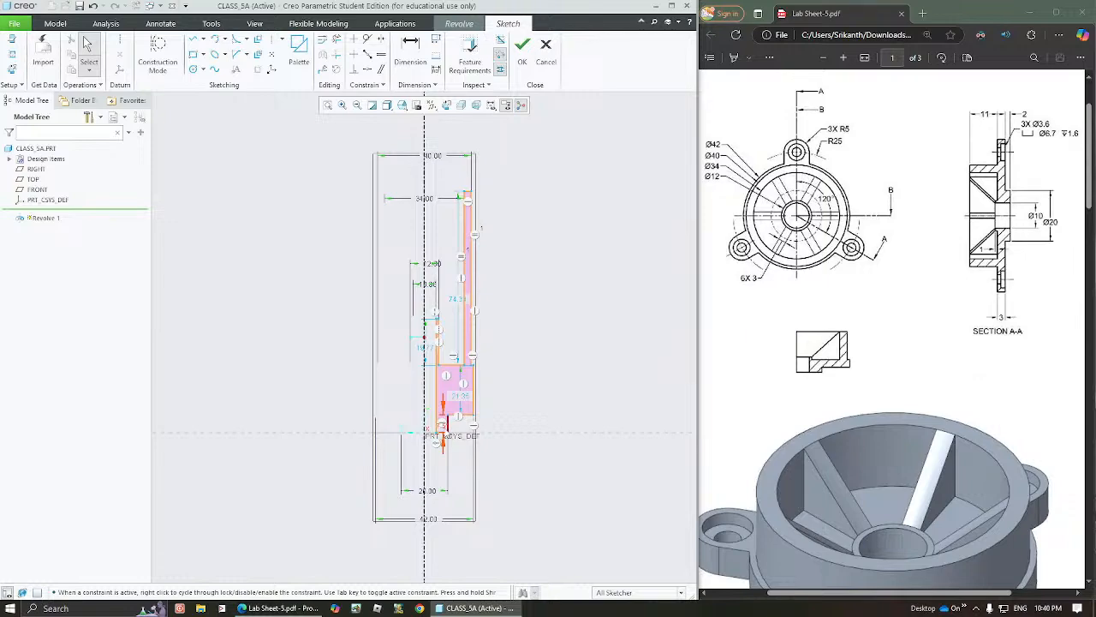
{"action": "left_click_drag", "start_coordinate": [443, 427], "coordinate": [515, 429]}
{"action": "double_click", "coordinate": [516, 429]}
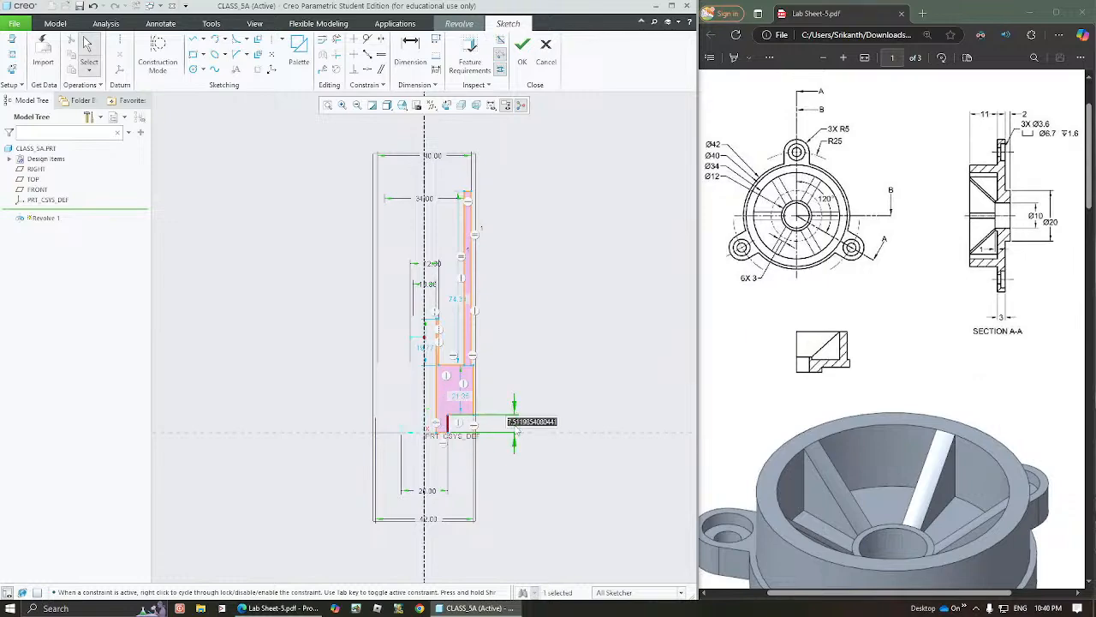
{"action": "type", "text": "2"}
{"action": "key", "text": "Return"}
{"action": "left_click", "coordinate": [550, 422]}
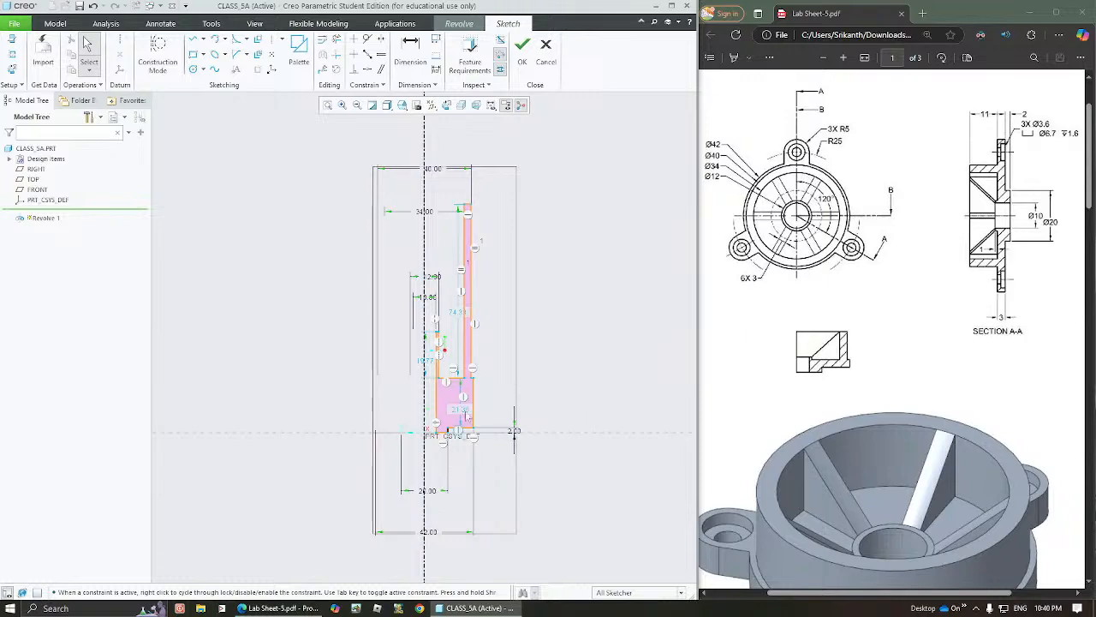
Move the base flange's thickness dimension outside the profile and set it to 3
{"action": "left_click_drag", "start_coordinate": [465, 413], "coordinate": [502, 408]}
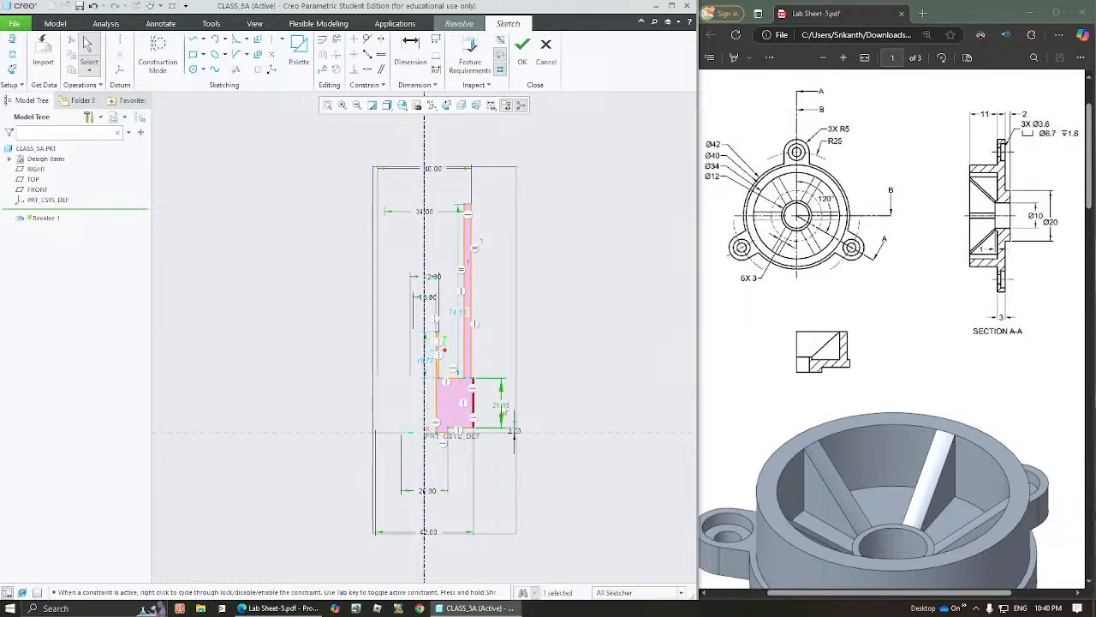
{"action": "double_click", "coordinate": [502, 407]}
{"action": "type", "text": "3"}
{"action": "key", "text": "Return"}
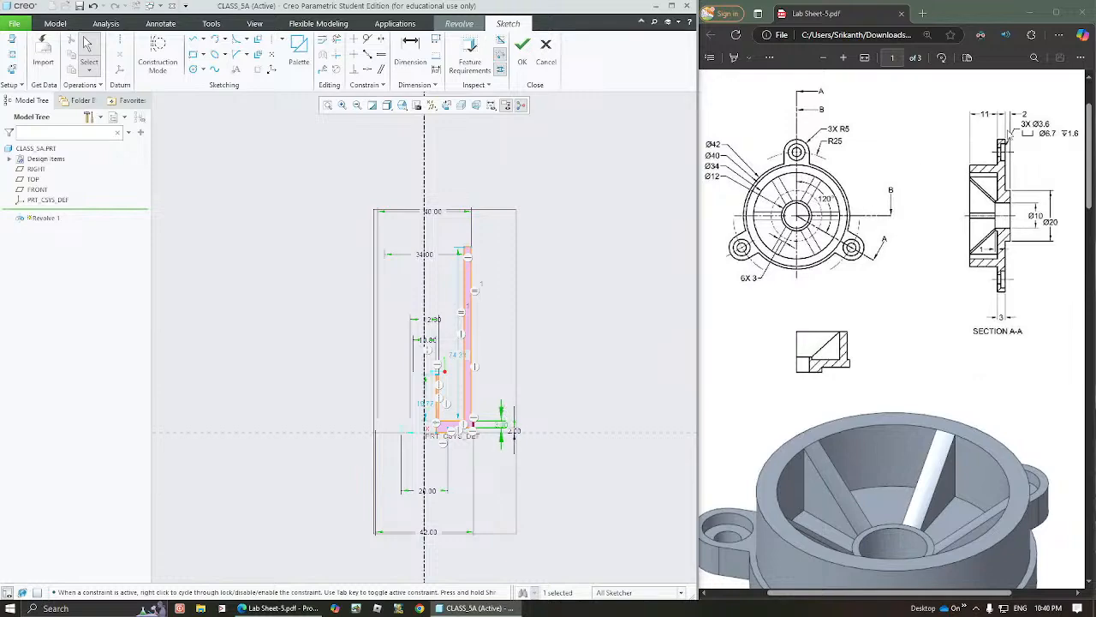
Move the outer wall's height dimension outside the profile and set it to 11
{"action": "left_click_drag", "start_coordinate": [458, 356], "coordinate": [494, 357]}
{"action": "double_click", "coordinate": [494, 357]}
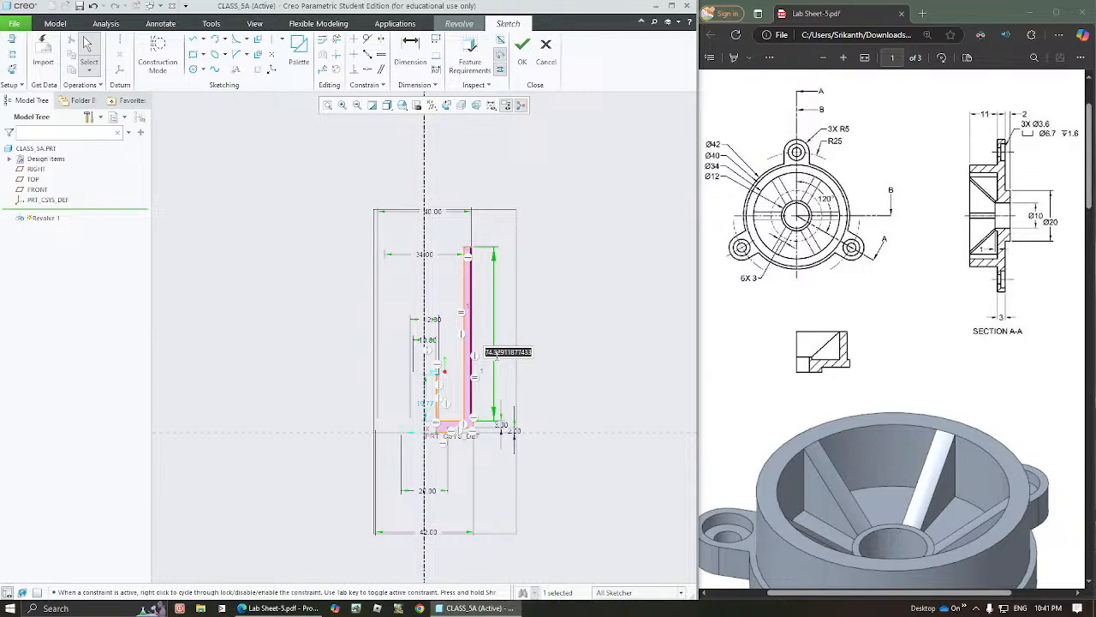
{"action": "type", "text": "11"}
{"action": "key", "text": "Return"}
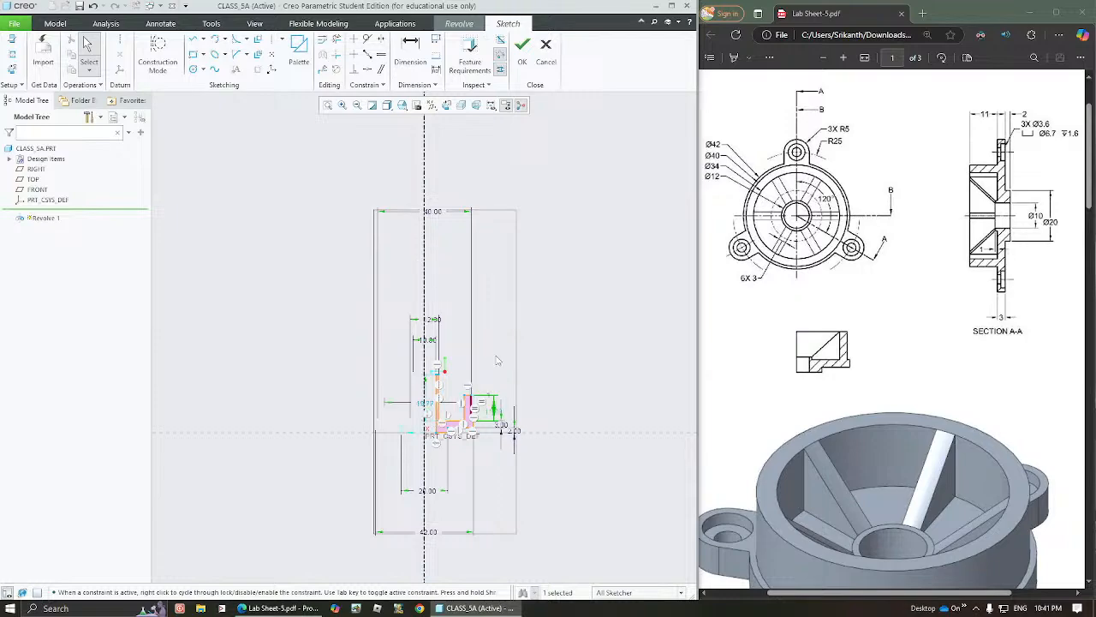
{"action": "left_click", "coordinate": [591, 350]}
Bring the 40 and 12 diameter dimensions above the profile and the 20 and 42 ones below it closer to the section
{"action": "left_click", "coordinate": [323, 105]}
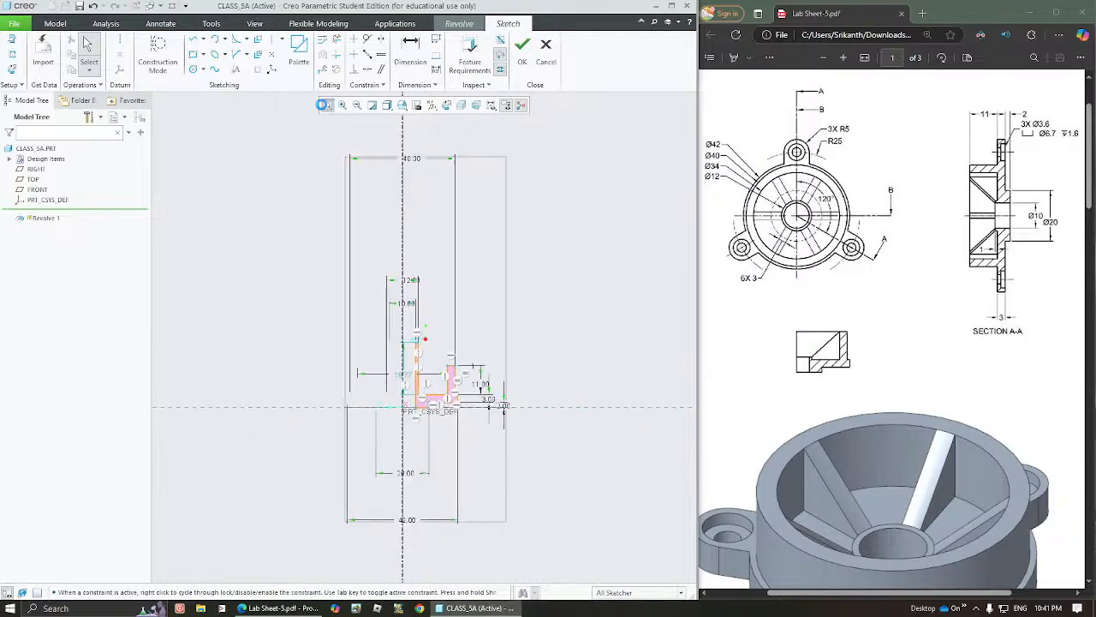
{"action": "left_click_drag", "start_coordinate": [414, 310], "coordinate": [416, 331]}
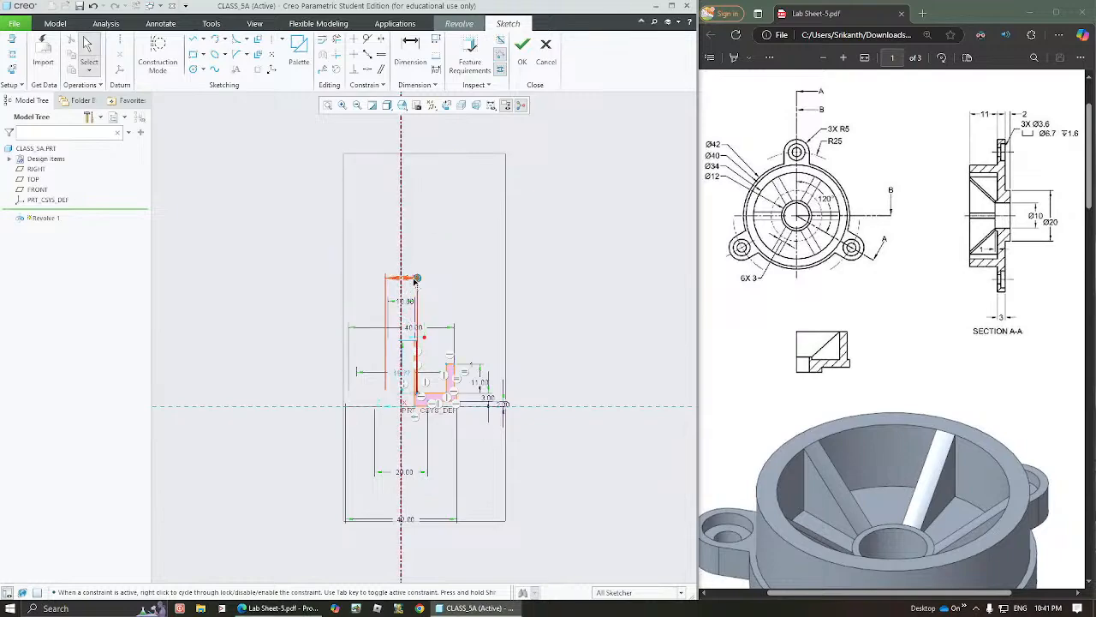
{"action": "left_click_drag", "start_coordinate": [414, 279], "coordinate": [403, 350]}
{"action": "left_click_drag", "start_coordinate": [408, 478], "coordinate": [416, 431]}
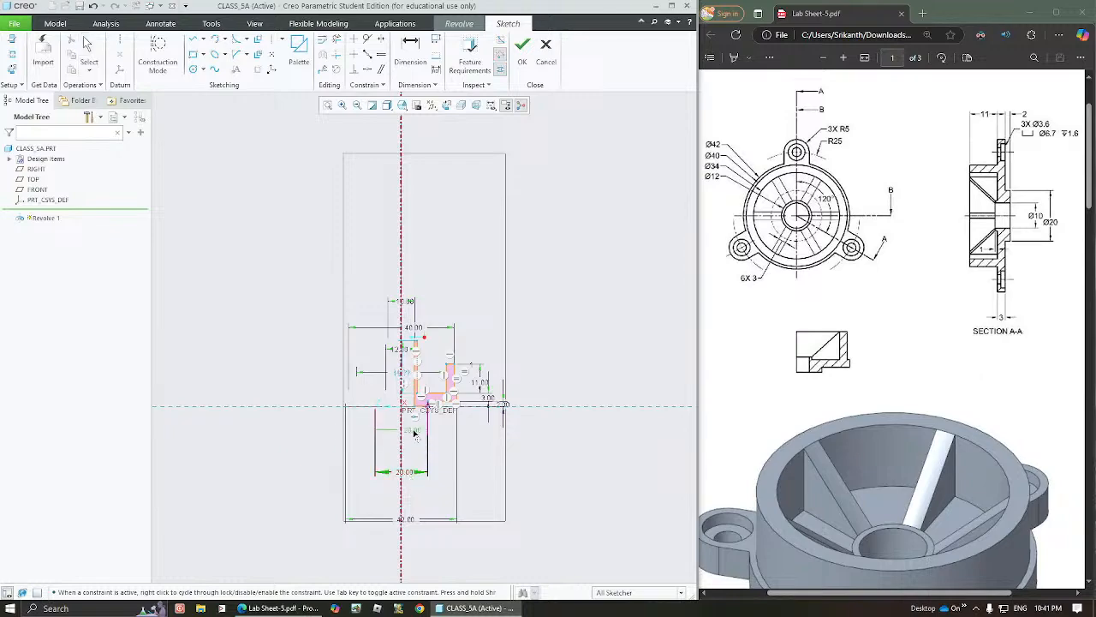
{"action": "left_click_drag", "start_coordinate": [410, 519], "coordinate": [418, 443]}
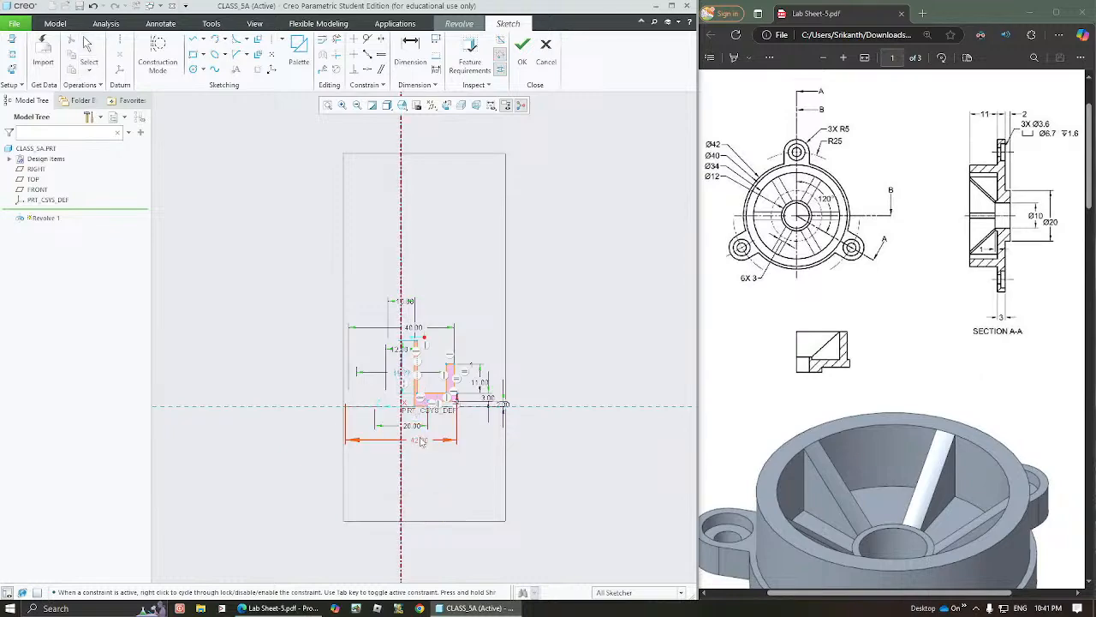
{"action": "left_click", "coordinate": [328, 106]}
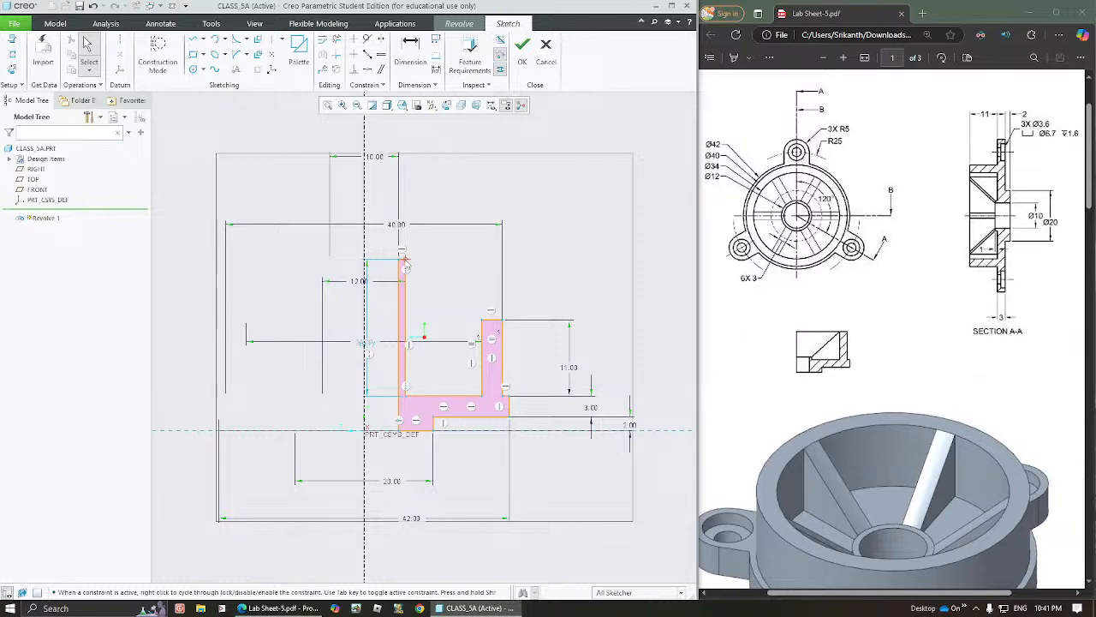
Lower the hub's top edge to about 3.9 above the base and set the hub's outer diameter to 12
{"action": "left_click_drag", "start_coordinate": [406, 264], "coordinate": [407, 374]}
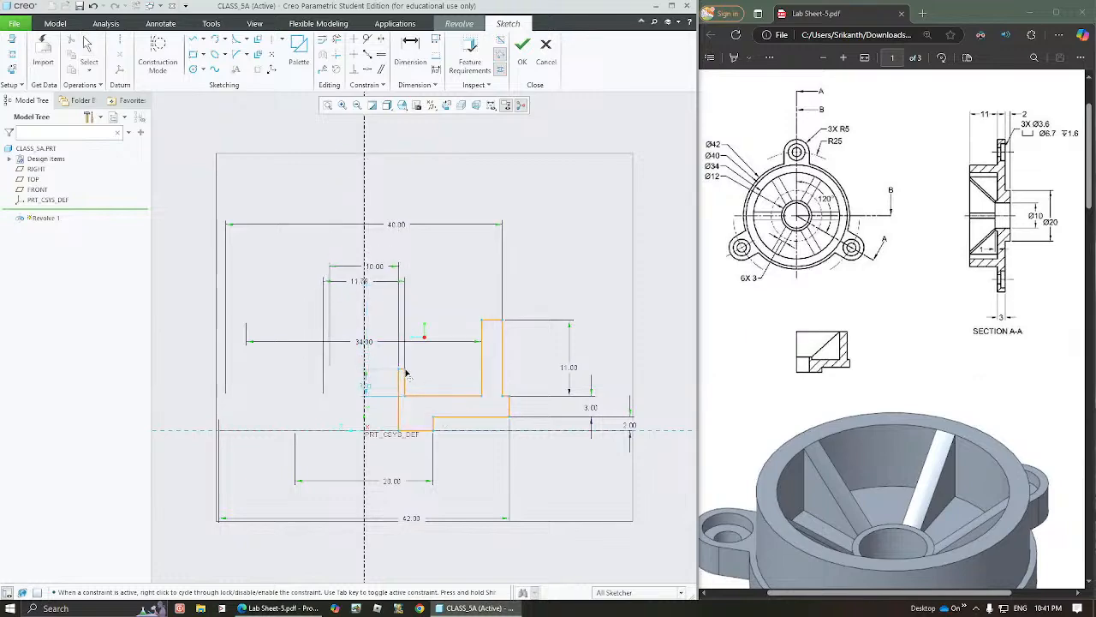
{"action": "double_click", "coordinate": [364, 282]}
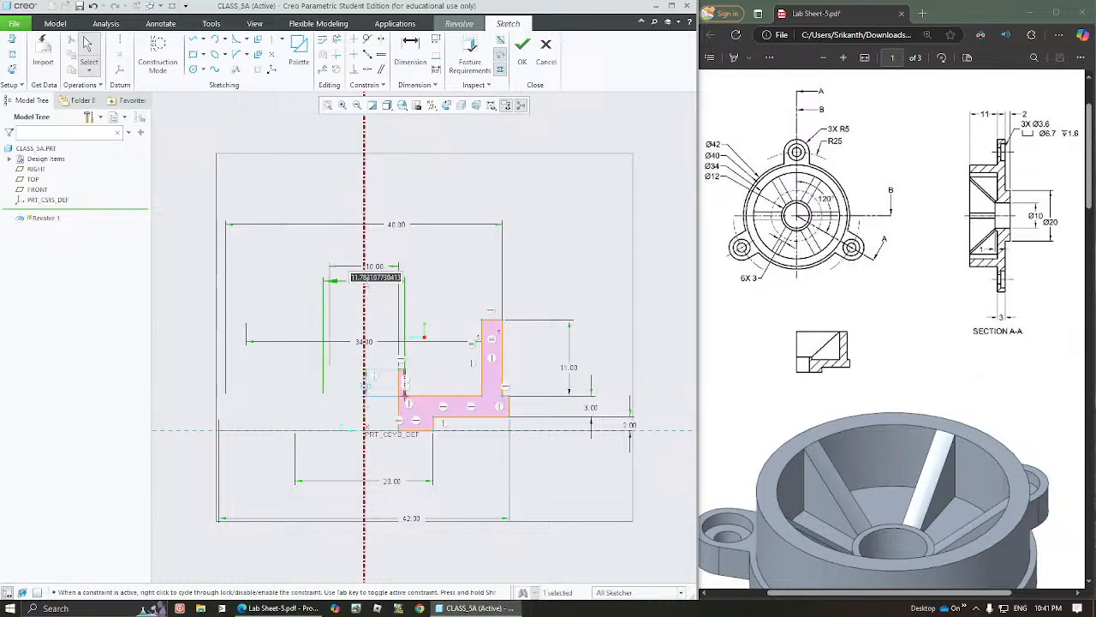
{"action": "type", "text": "12"}
{"action": "key", "text": "Return"}
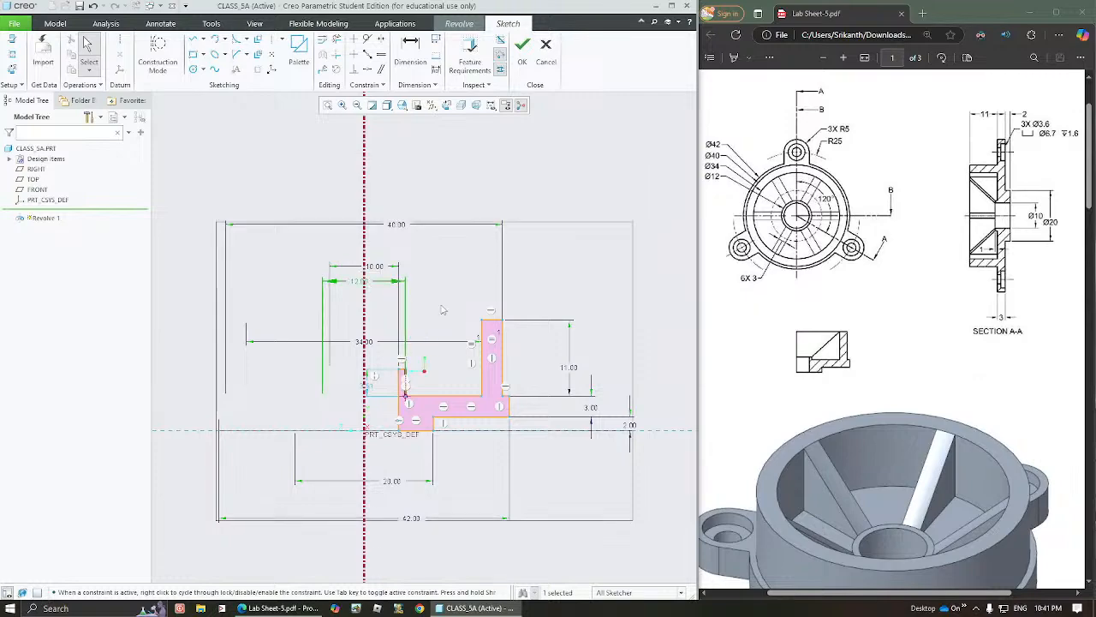
{"action": "left_click", "coordinate": [442, 307]}
Move the hub's height dimension to the open area beside the hub and set it to 1
{"action": "left_click_drag", "start_coordinate": [369, 386], "coordinate": [438, 388]}
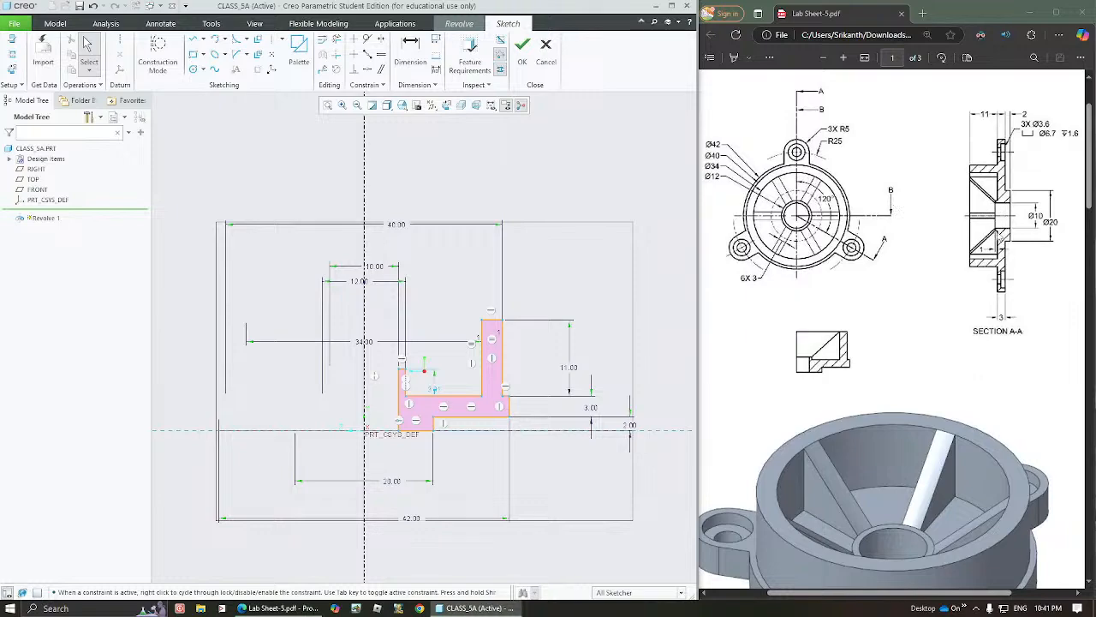
{"action": "double_click", "coordinate": [434, 390]}
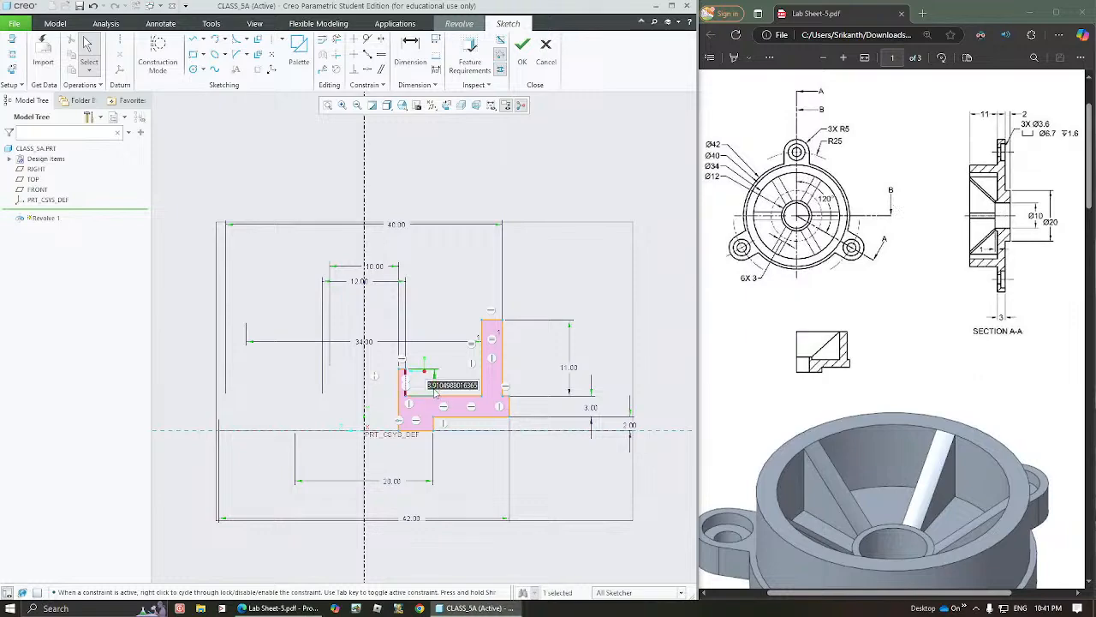
{"action": "type", "text": "1"}
{"action": "key", "text": "Return"}
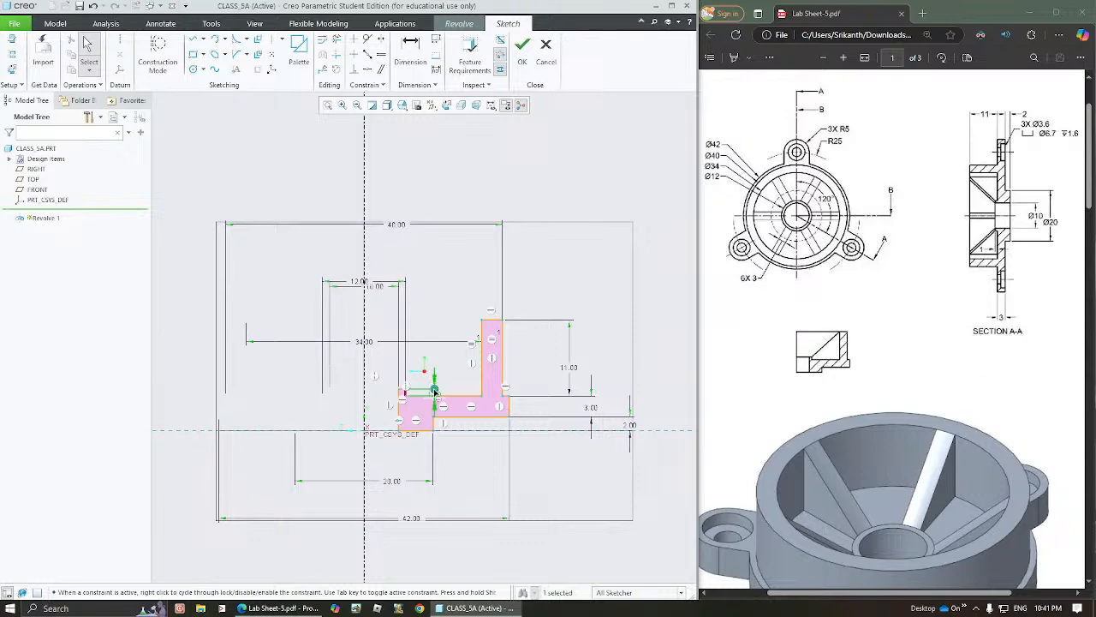
{"action": "left_click", "coordinate": [442, 324]}
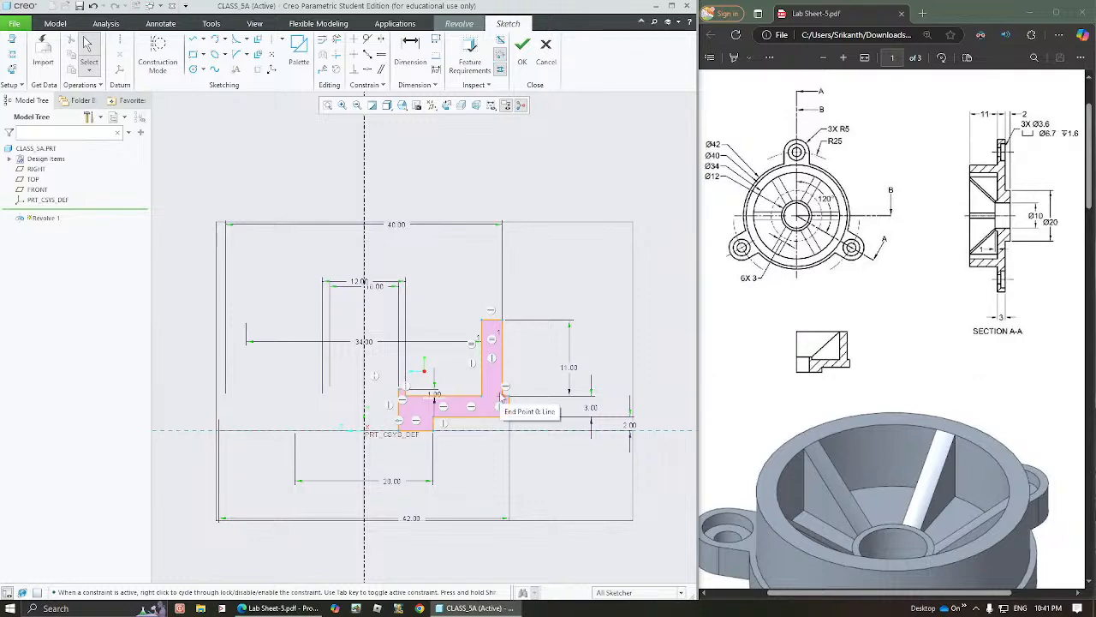
Finish the section sketch and complete the solid 360° revolve about the vertical centerline
{"action": "left_click", "coordinate": [365, 315]}
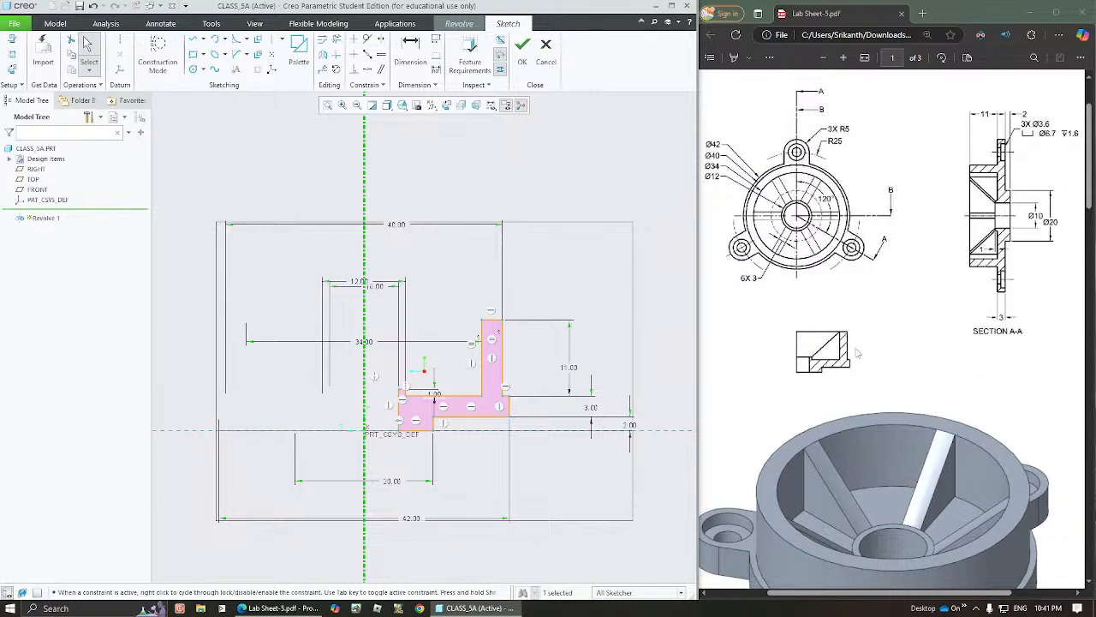
{"action": "left_click", "coordinate": [579, 285]}
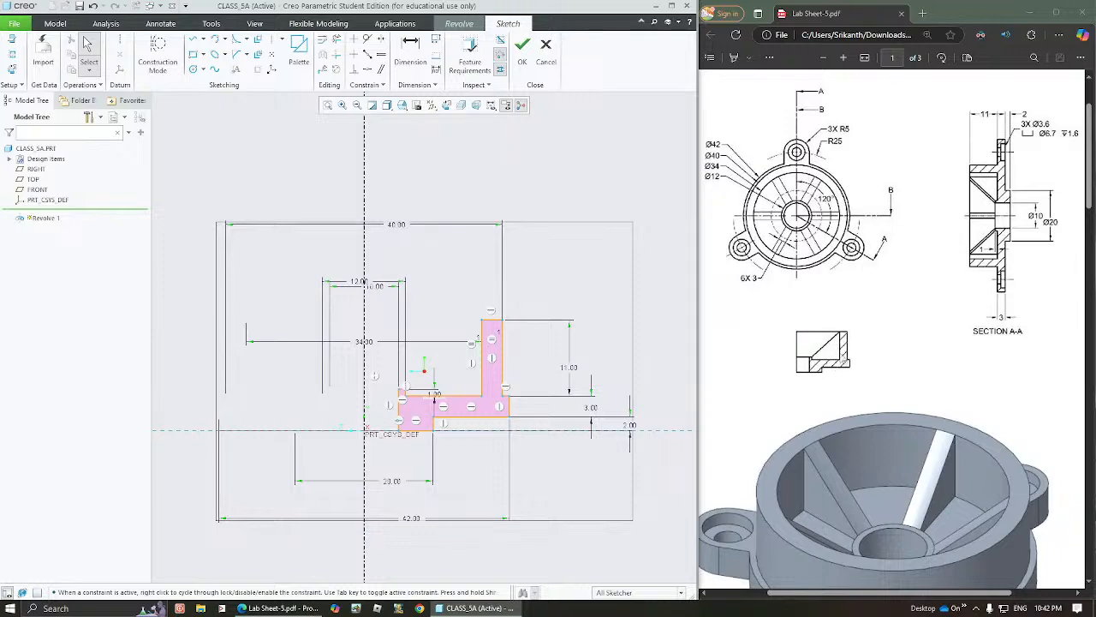
{"action": "left_click", "coordinate": [522, 63]}
{"action": "middle_click_drag", "start_coordinate": [398, 272], "coordinate": [389, 308]}
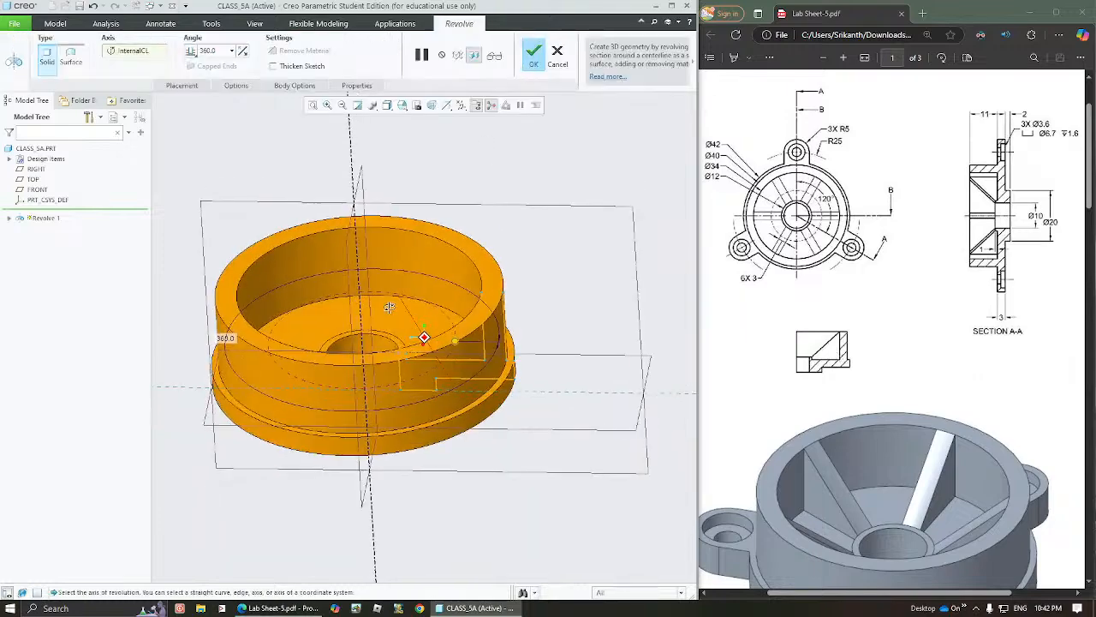
{"action": "left_click", "coordinate": [535, 52]}
{"action": "left_click", "coordinate": [630, 206]}
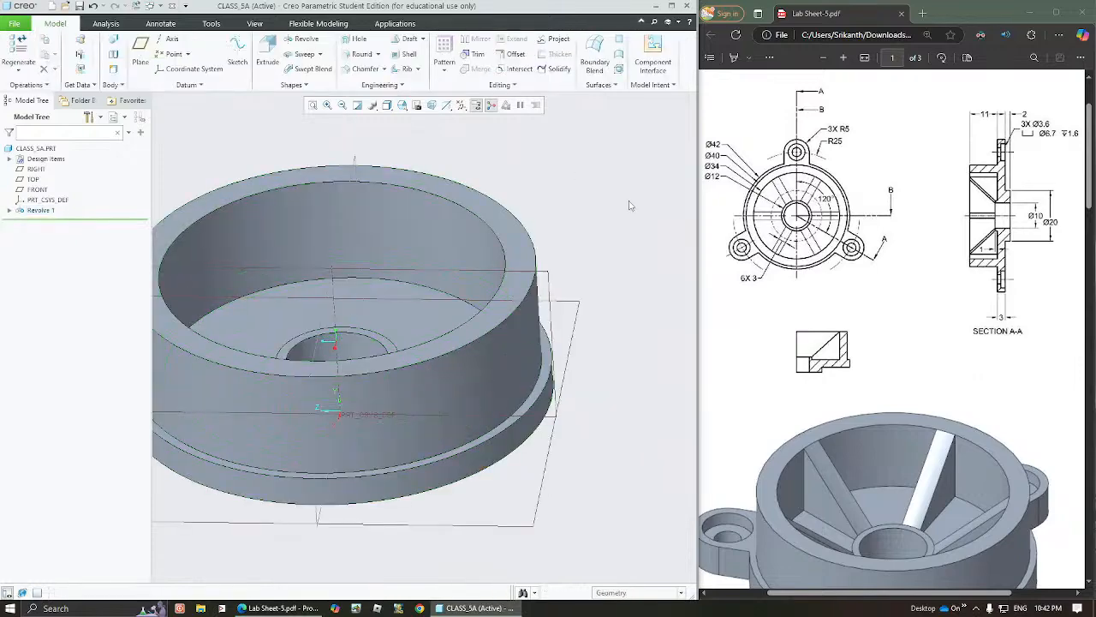
Start an extrusion sketch on the flange's narrow ring face around the outer wall, viewed square to the sketch plane
{"action": "key", "text": "ctrl+d"}
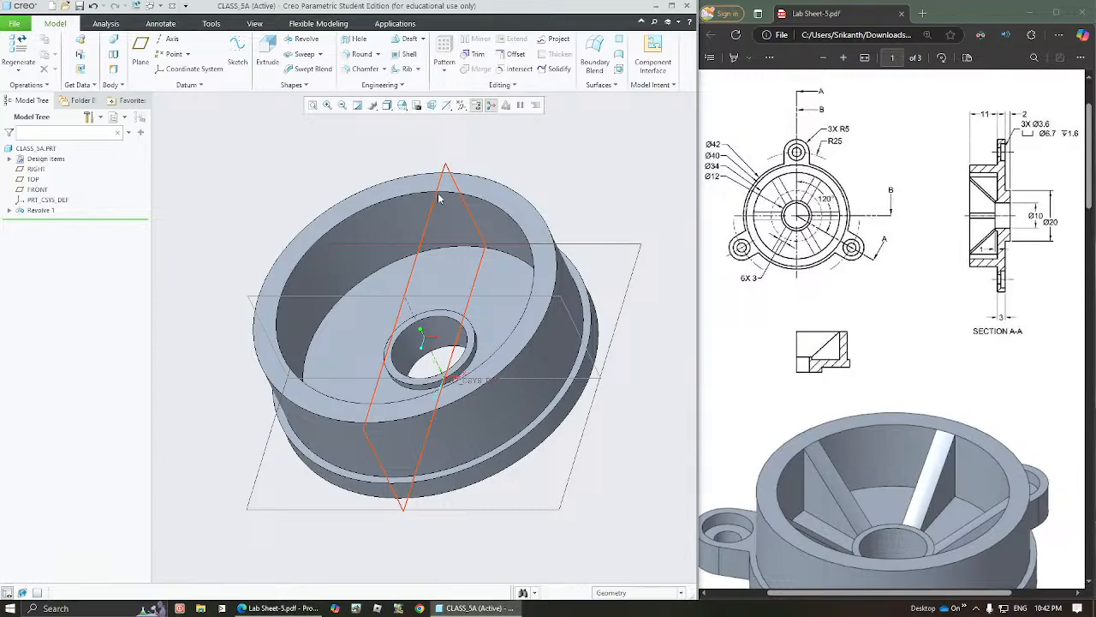
{"action": "middle_click_drag", "start_coordinate": [440, 198], "coordinate": [452, 234]}
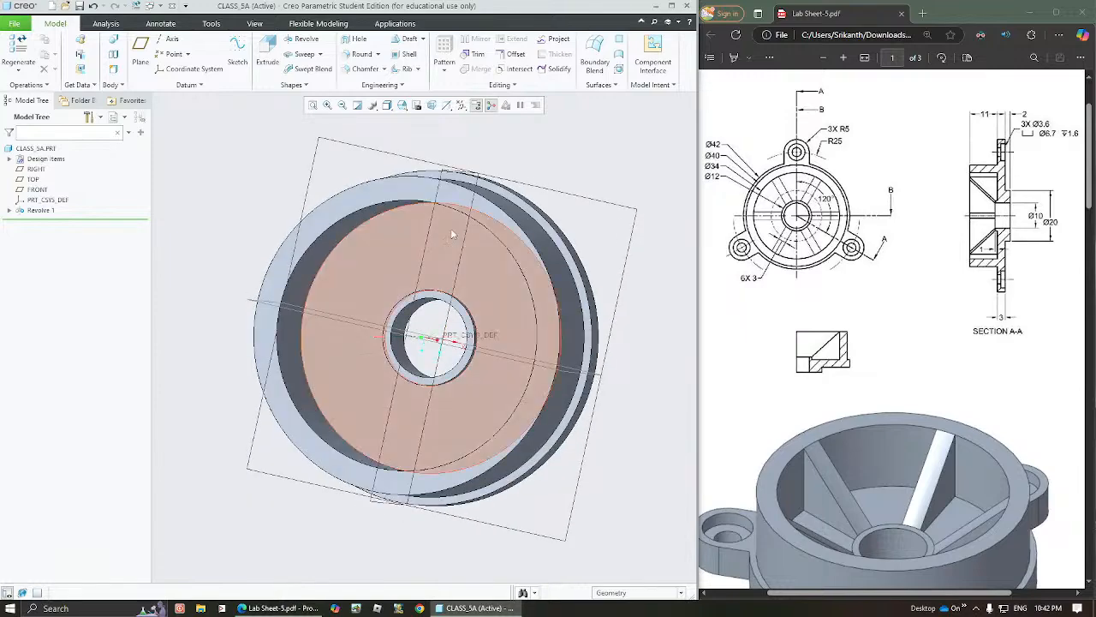
{"action": "left_click", "coordinate": [486, 190]}
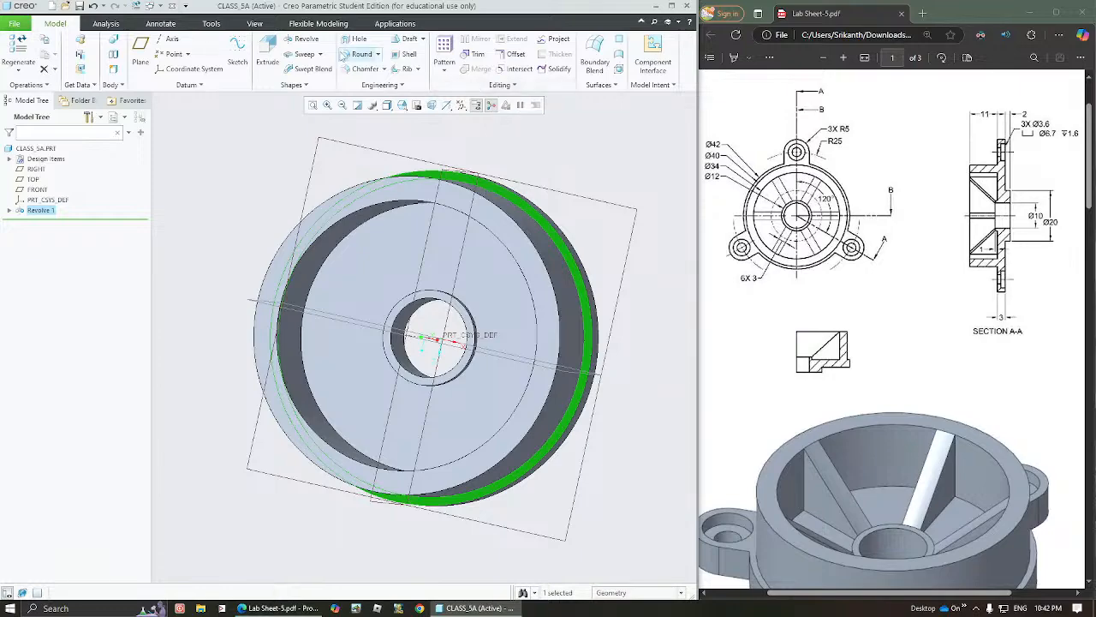
{"action": "left_click", "coordinate": [267, 50]}
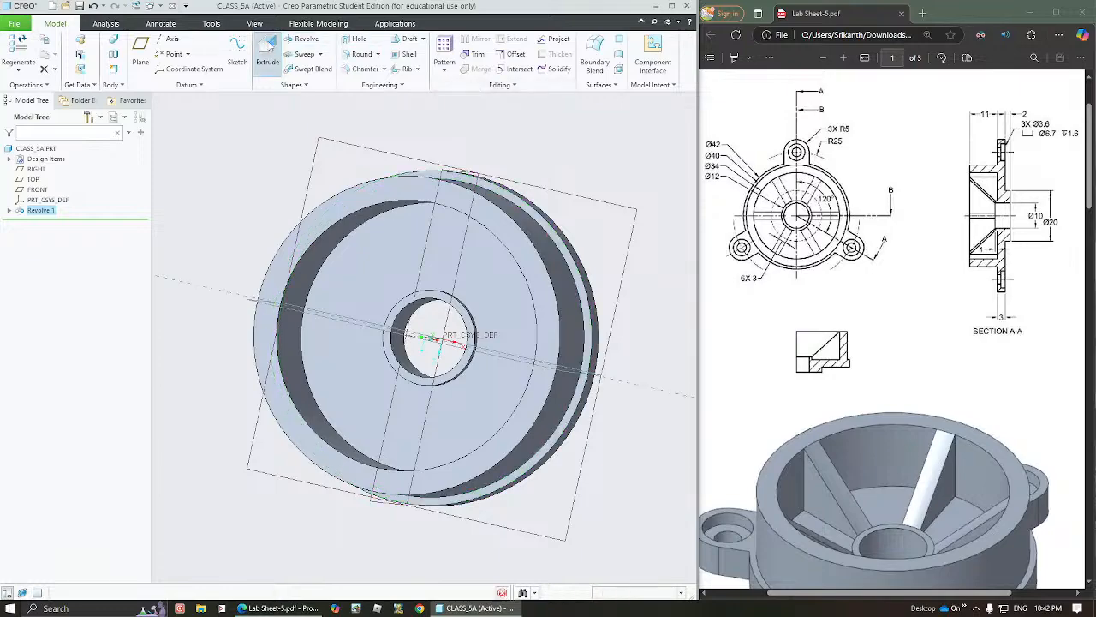
{"action": "left_click", "coordinate": [446, 104]}
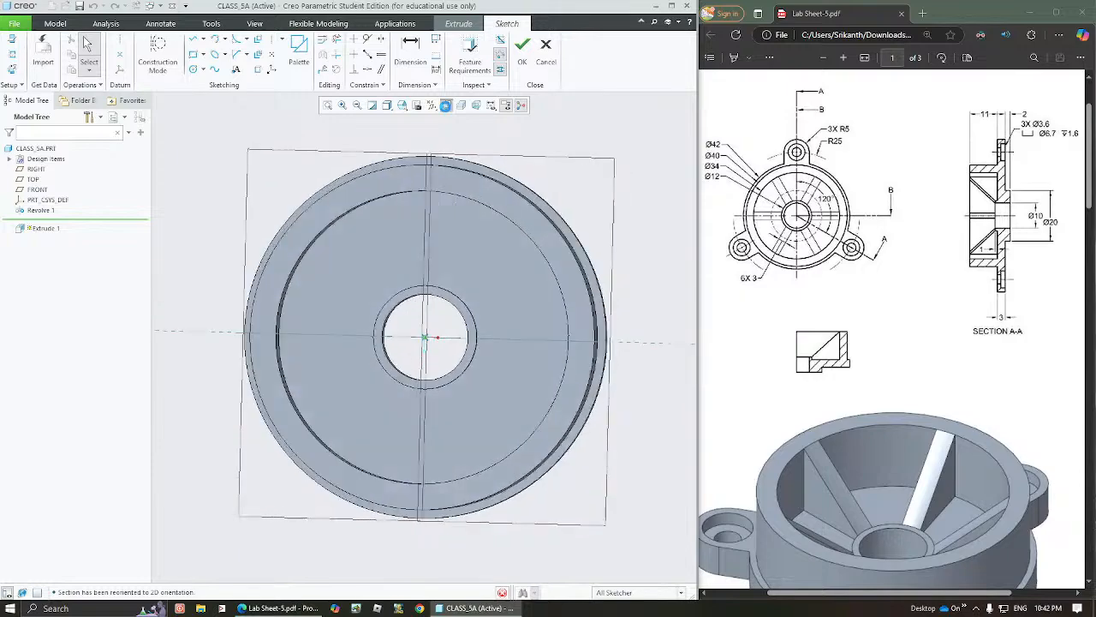
Sketch a rectangle about 8.6 wide and 4.8 high, centred on the vertical axis and rising from the flange's upper edge
{"action": "left_click", "coordinate": [193, 54]}
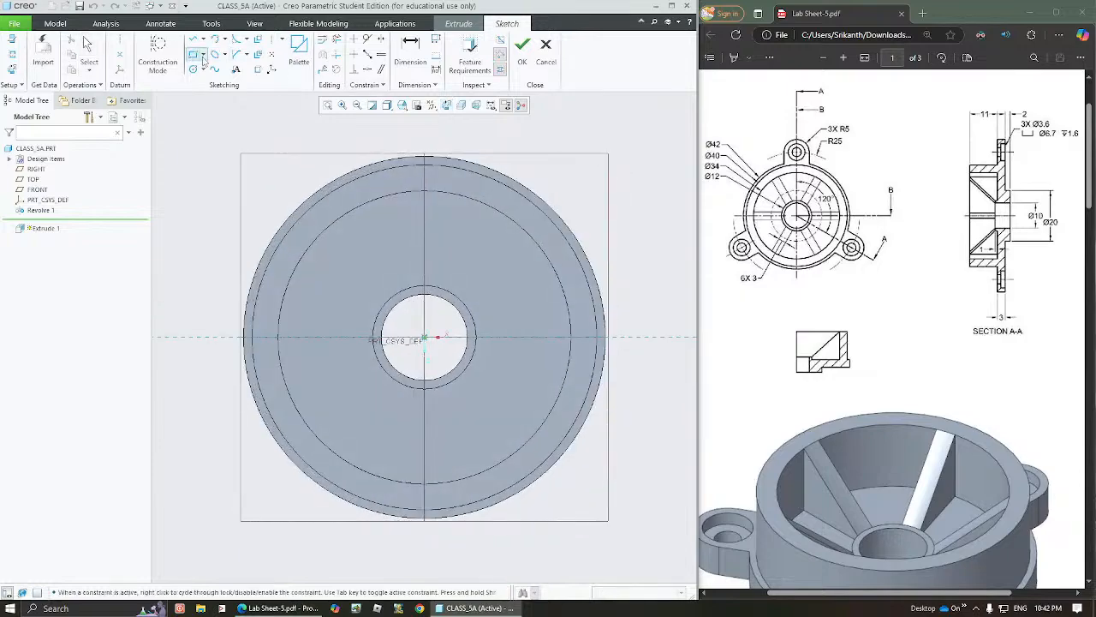
{"action": "left_click", "coordinate": [388, 160]}
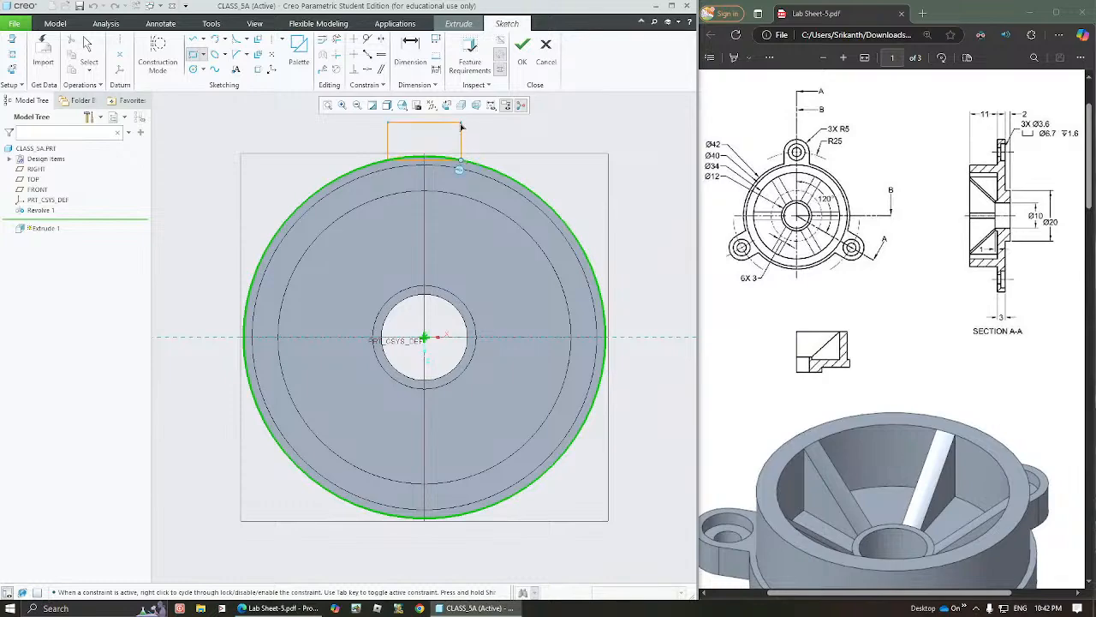
{"action": "left_click", "coordinate": [462, 121]}
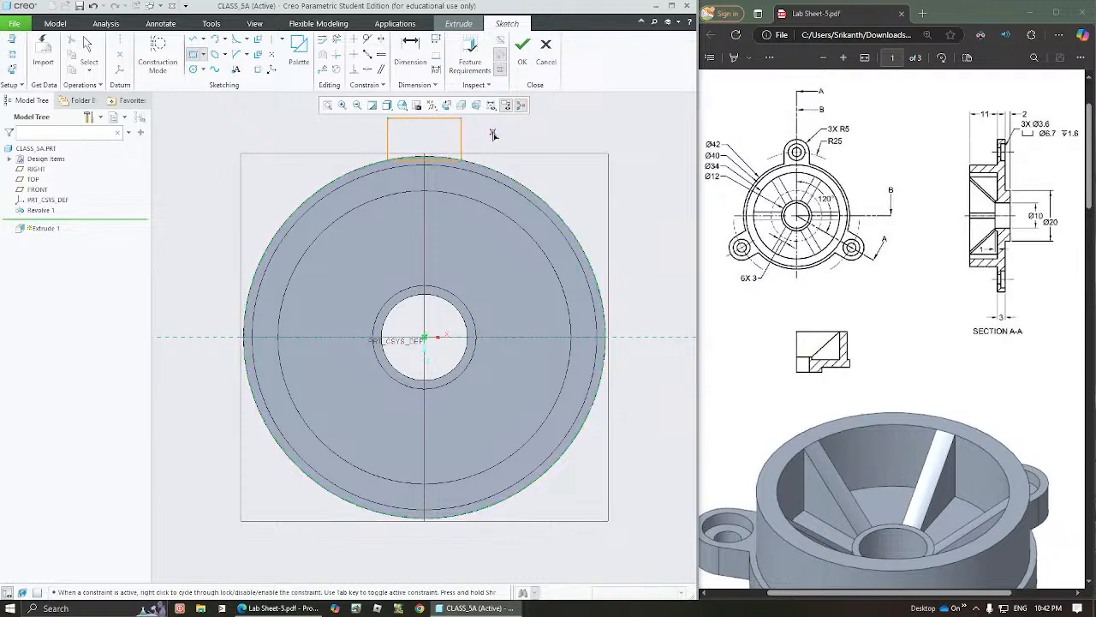
{"action": "middle_click", "coordinate": [492, 136]}
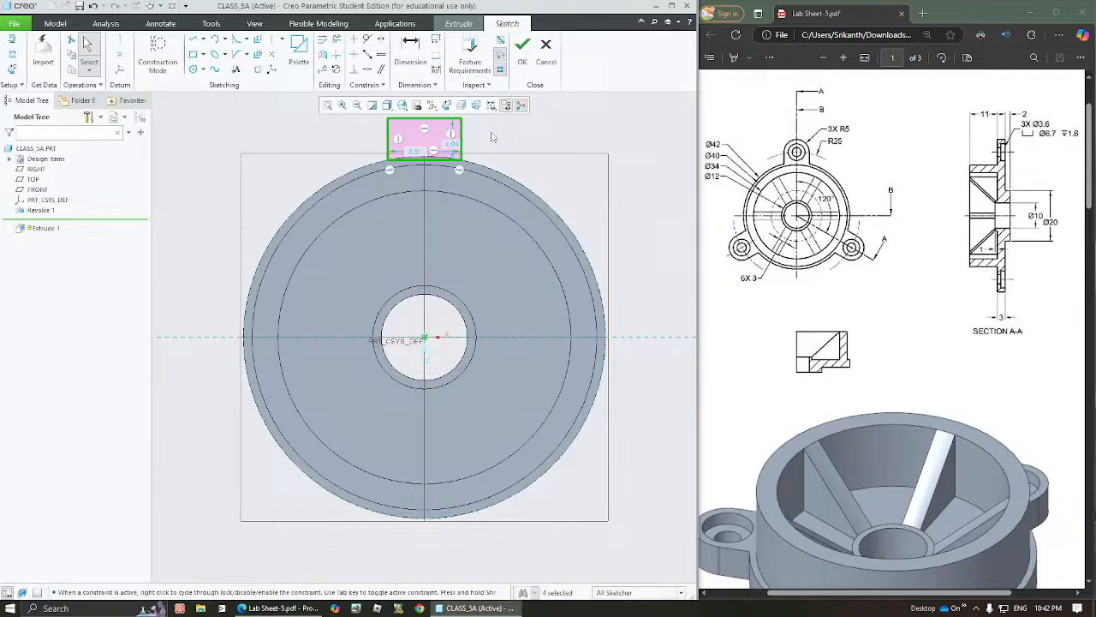
Reshape the lug rectangle to about 6.4 wide and 7.6 high, keeping its lower corners on the flange circle
{"action": "middle_click_drag", "start_coordinate": [485, 133], "coordinate": [462, 187], "text": "shift"}
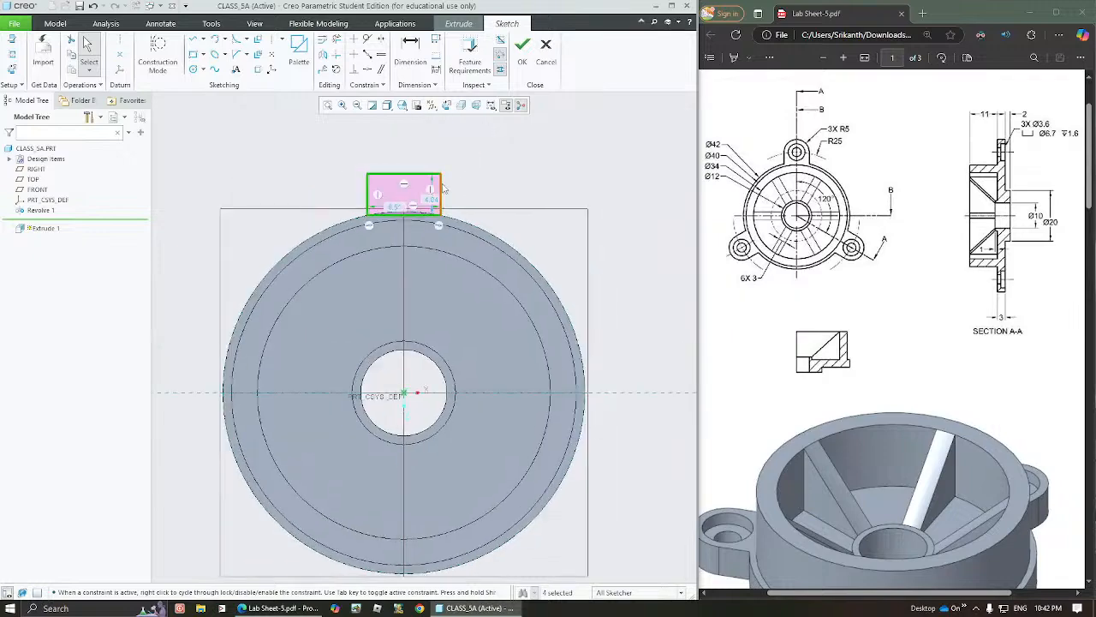
{"action": "mouse_move", "coordinate": [443, 188]}
{"action": "left_mouse_down"}
{"action": "mouse_move", "coordinate": [470, 188]}
{"action": "mouse_move", "coordinate": [423, 182]}
{"action": "mouse_move", "coordinate": [498, 209]}
{"action": "mouse_move", "coordinate": [417, 186]}
{"action": "mouse_move", "coordinate": [465, 190]}
{"action": "mouse_move", "coordinate": [441, 187]}
{"action": "left_mouse_up"}
{"action": "left_click", "coordinate": [471, 189]}
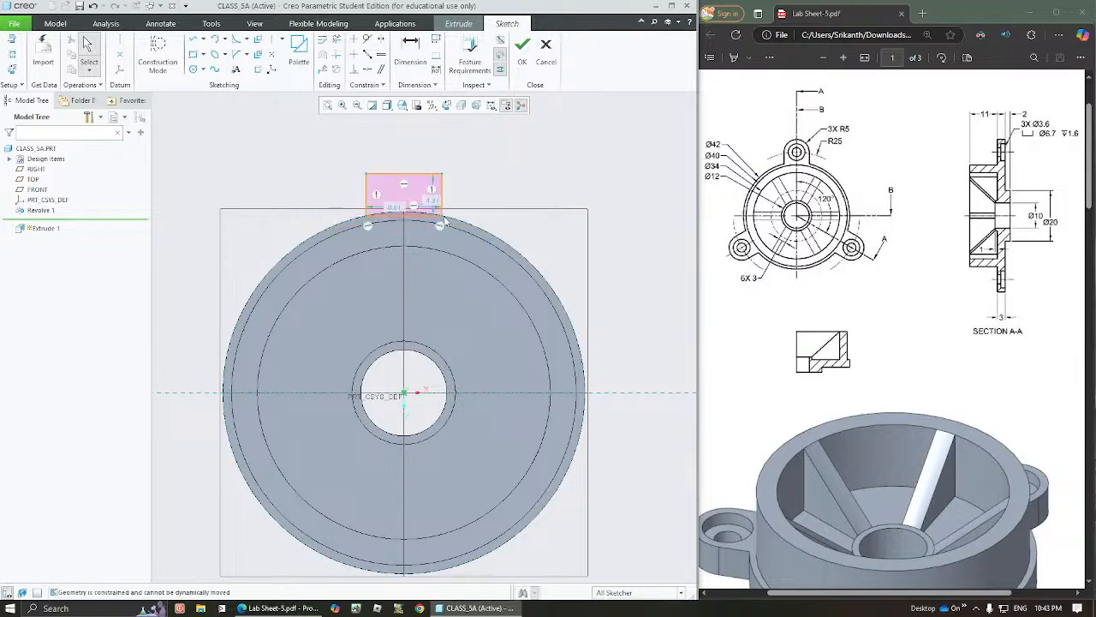
{"action": "left_click", "coordinate": [474, 227]}
{"action": "left_click", "coordinate": [365, 220]}
{"action": "left_click", "coordinate": [482, 197]}
{"action": "mouse_move", "coordinate": [444, 197]}
{"action": "left_mouse_down"}
{"action": "mouse_move", "coordinate": [462, 198]}
{"action": "mouse_move", "coordinate": [433, 202]}
{"action": "mouse_move", "coordinate": [397, 166]}
{"action": "mouse_move", "coordinate": [397, 148]}
{"action": "left_mouse_up"}
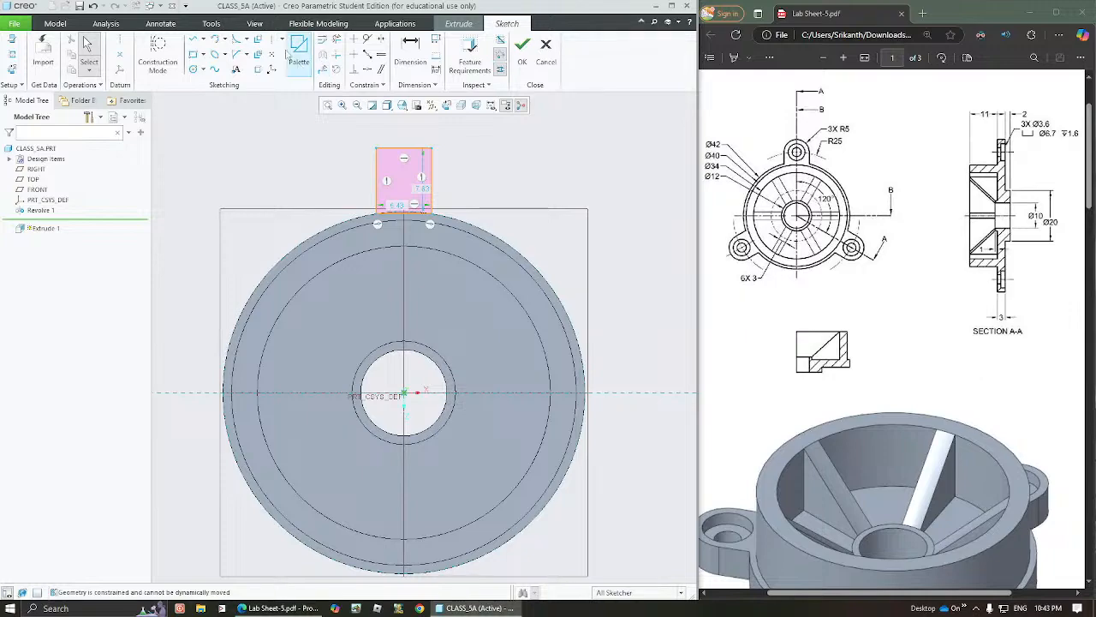
Add a full-width circle centred on the rectangle's top edge and trim it and that edge into a rounded lug end
{"action": "left_click", "coordinate": [194, 69]}
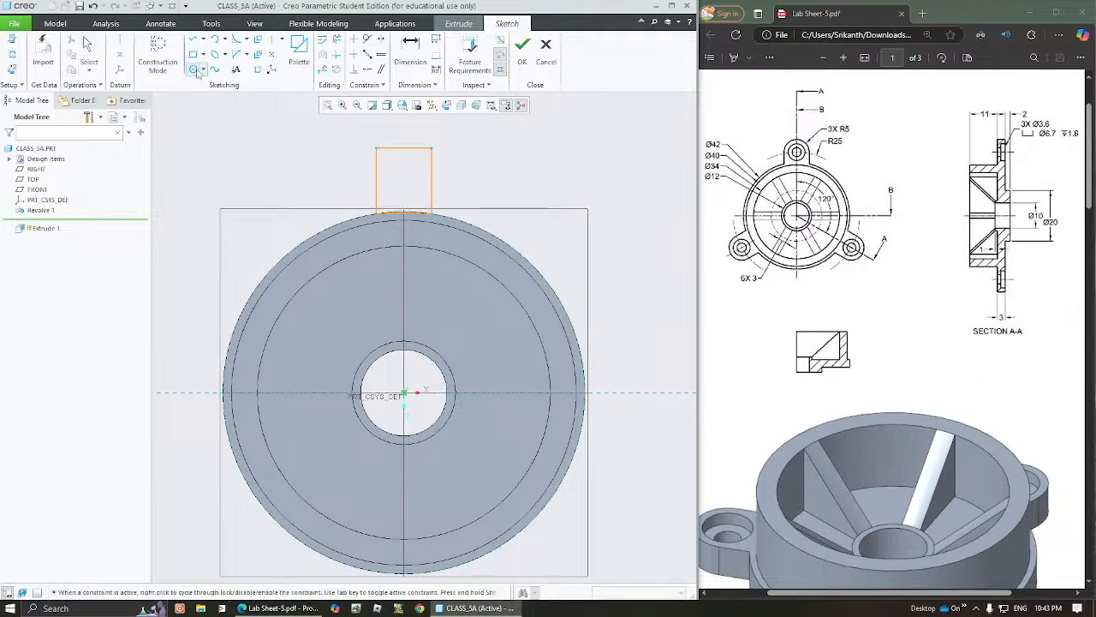
{"action": "left_click", "coordinate": [403, 147]}
{"action": "left_click", "coordinate": [375, 149]}
{"action": "middle_click", "coordinate": [458, 141]}
{"action": "left_click", "coordinate": [337, 39]}
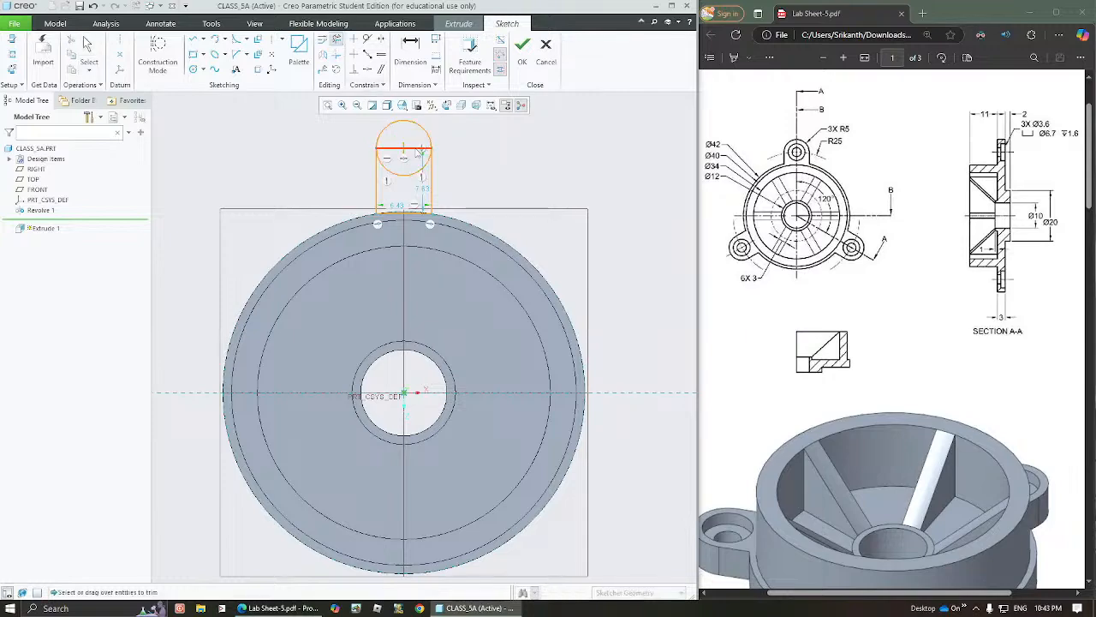
{"action": "left_click", "coordinate": [420, 149]}
{"action": "left_click", "coordinate": [404, 174]}
{"action": "middle_click", "coordinate": [469, 167]}
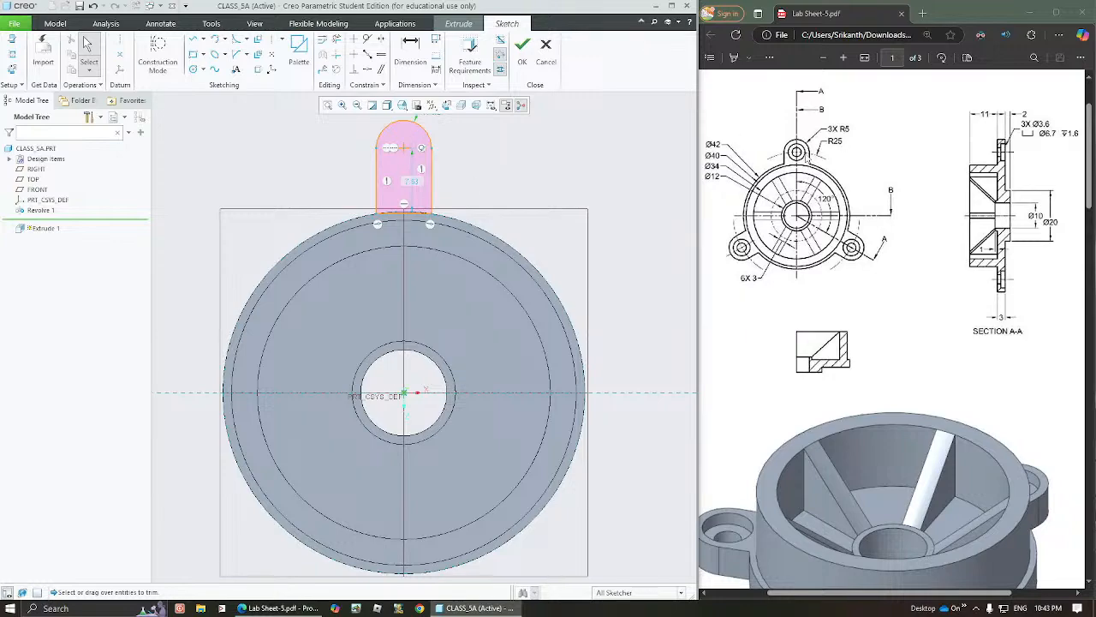
Set the radius of the lug's rounded end to 5
{"action": "middle_click_drag", "start_coordinate": [476, 158], "coordinate": [472, 217]}
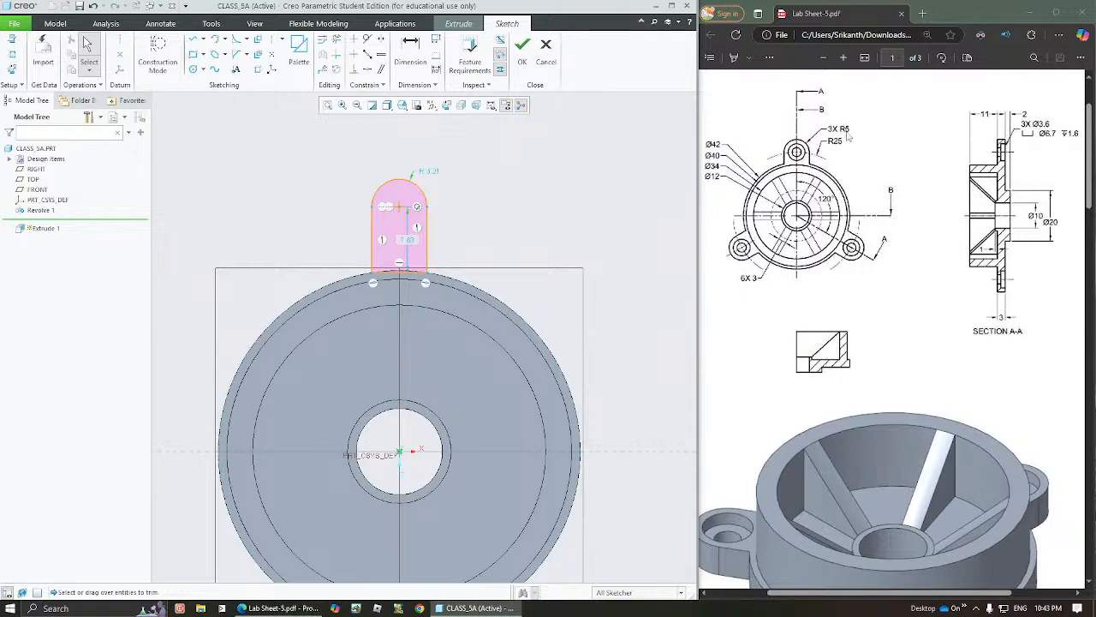
{"action": "double_click", "coordinate": [431, 171]}
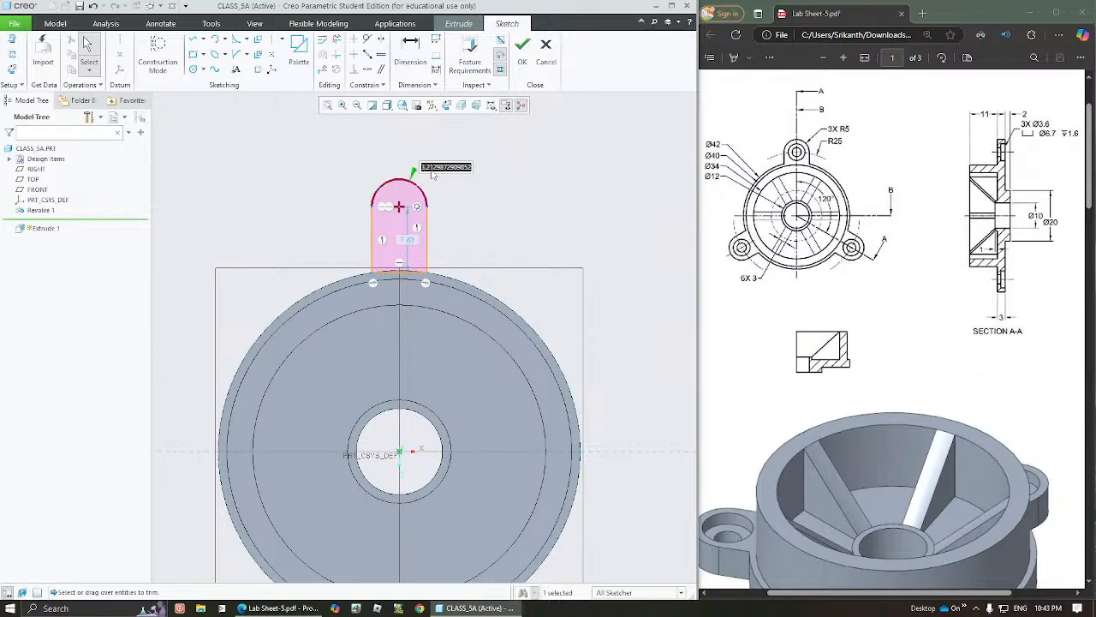
{"action": "type", "text": "5"}
{"action": "key", "text": "Return"}
{"action": "left_click", "coordinate": [482, 204]}
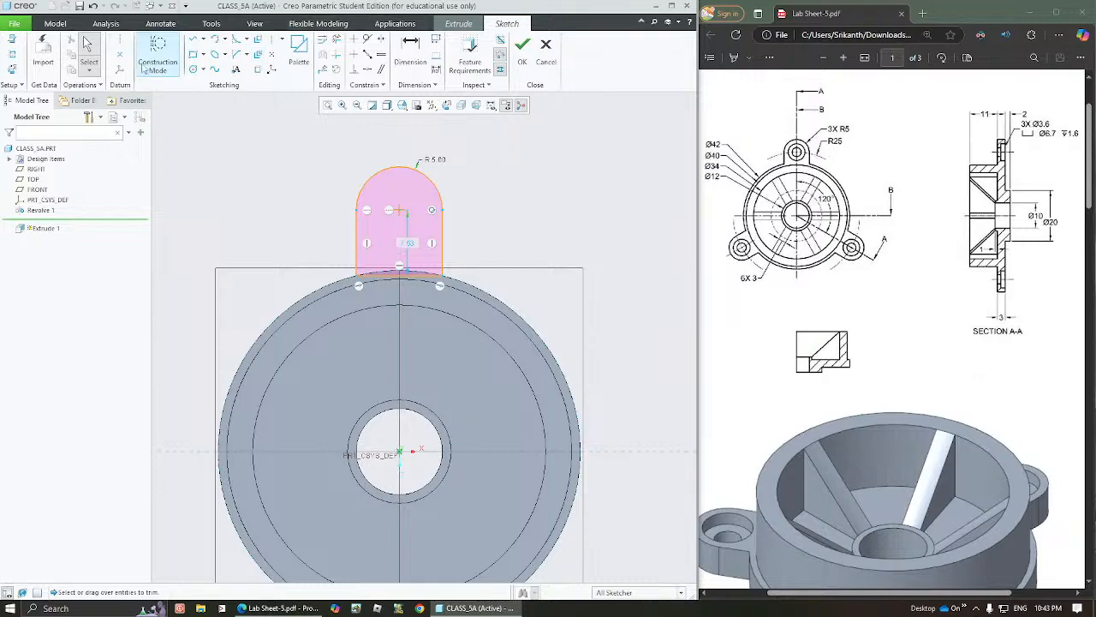
Draw a construction circle from the hub centre through the lug's arc centre and set its radius to 25
{"action": "left_click", "coordinate": [194, 69]}
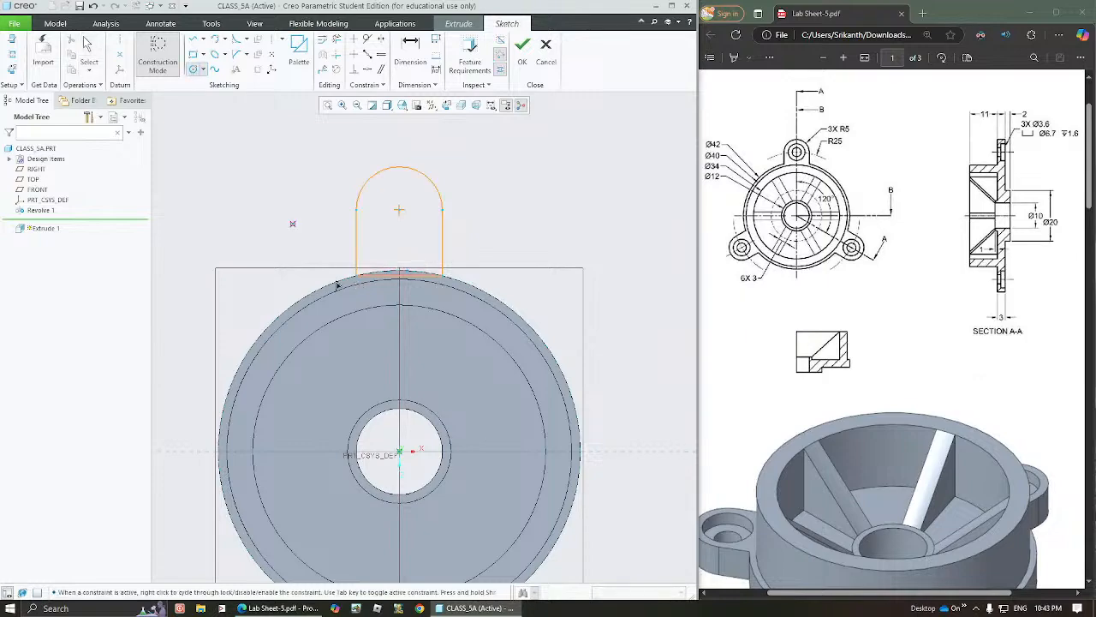
{"action": "left_click", "coordinate": [405, 460]}
{"action": "left_click", "coordinate": [399, 210]}
{"action": "middle_click", "coordinate": [479, 188]}
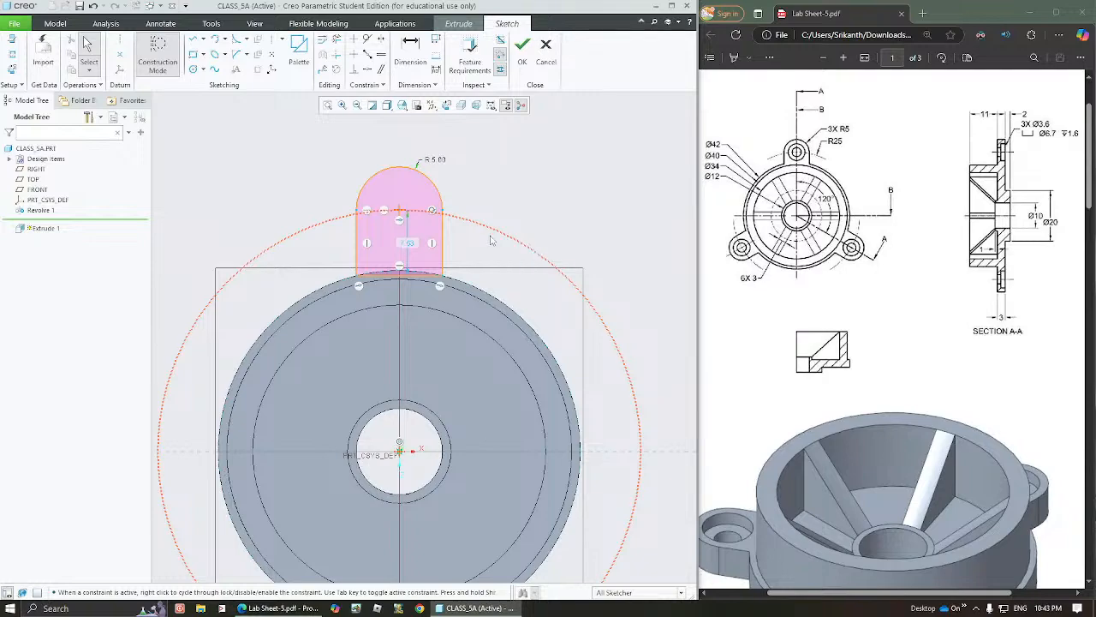
{"action": "left_click", "coordinate": [410, 53]}
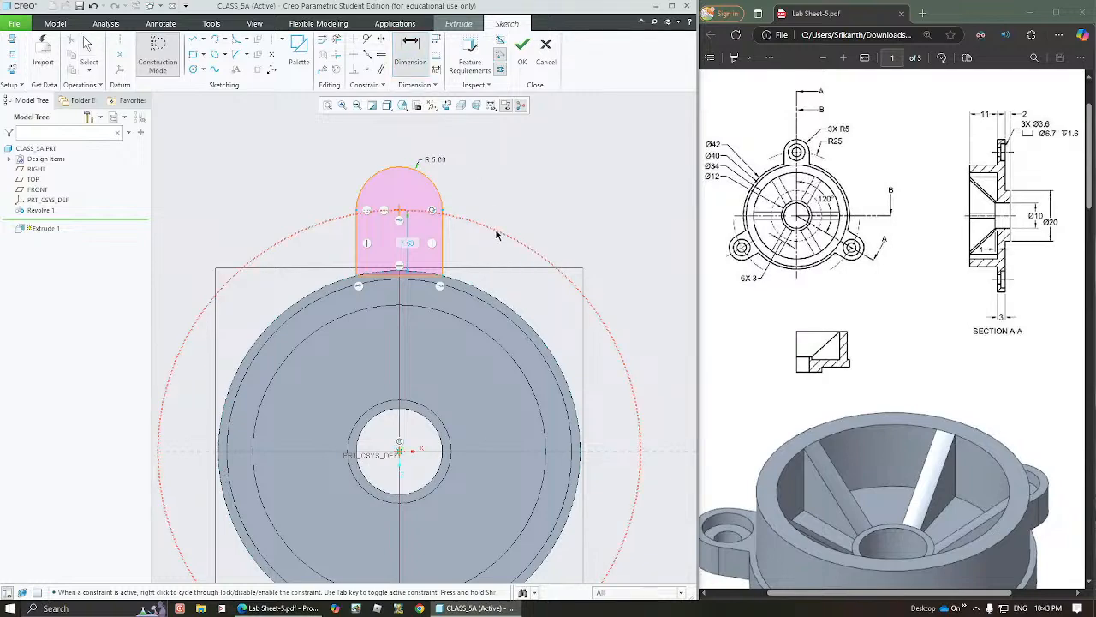
{"action": "left_click", "coordinate": [501, 226]}
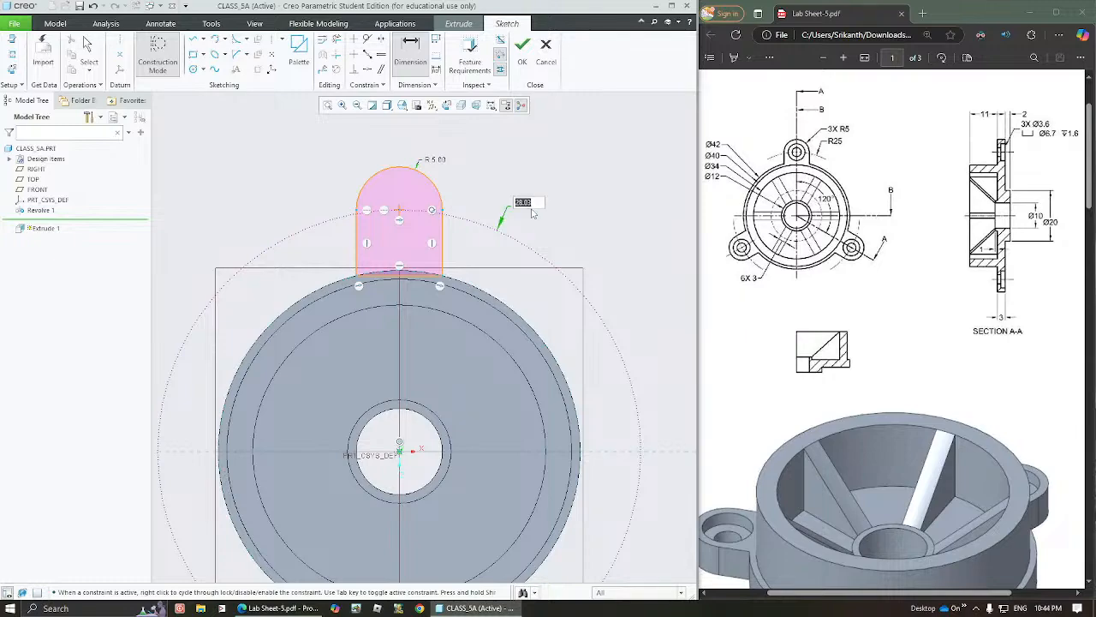
{"action": "type", "text": "25"}
{"action": "key", "text": "Return"}
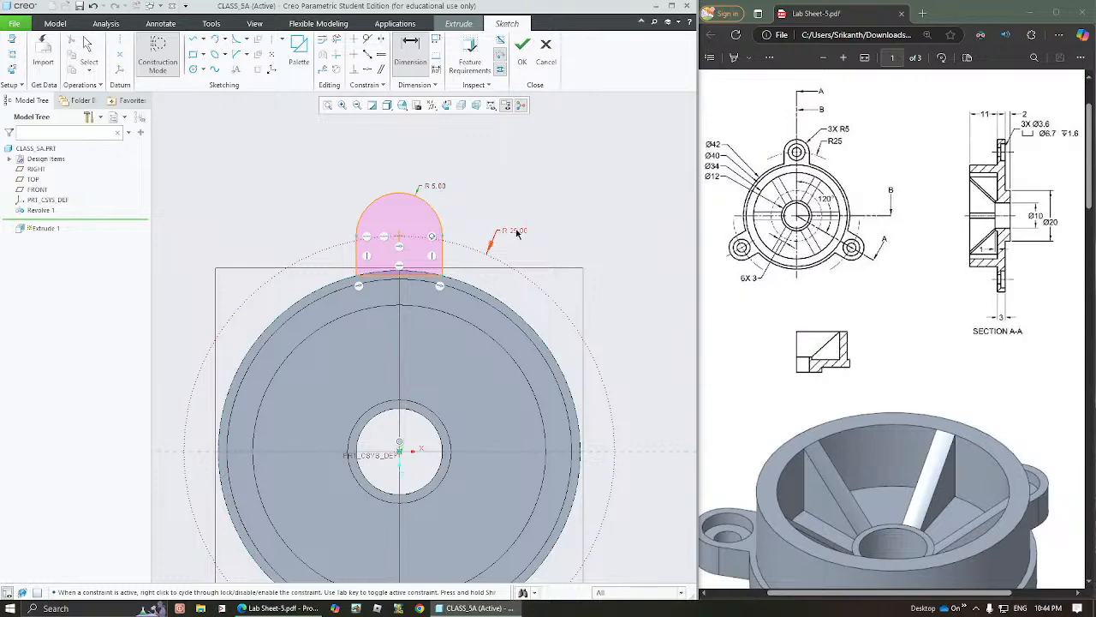
Finish the lug sketch and extrude it as a solid up to the flange's outer flat face
{"action": "middle_click_drag", "start_coordinate": [426, 273], "coordinate": [444, 273]}
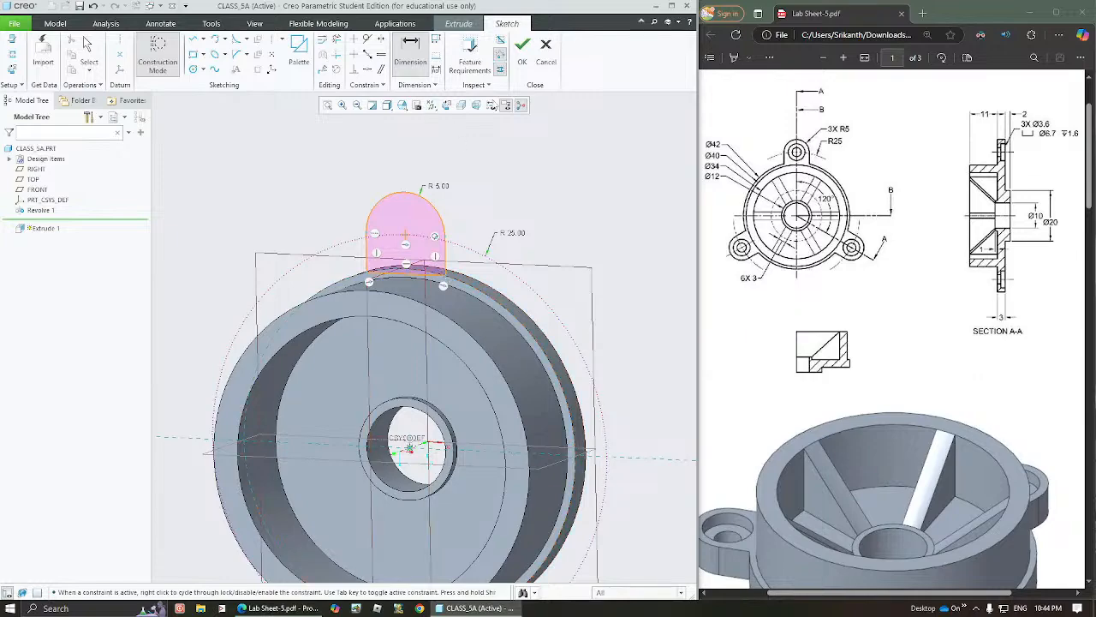
{"action": "left_click", "coordinate": [525, 49]}
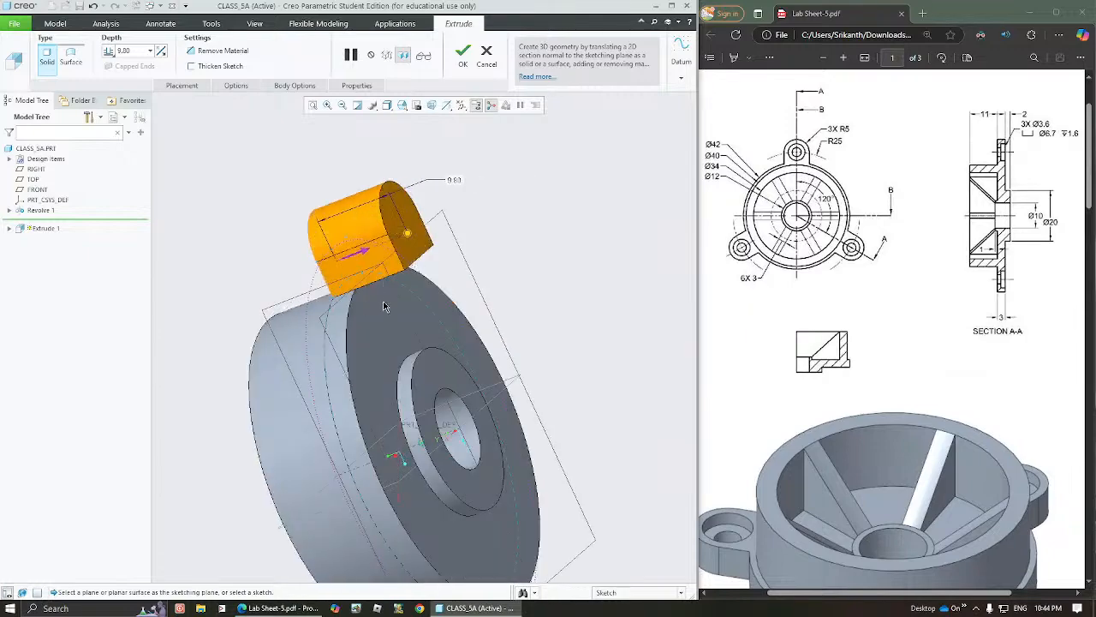
{"action": "left_click", "coordinate": [111, 53]}
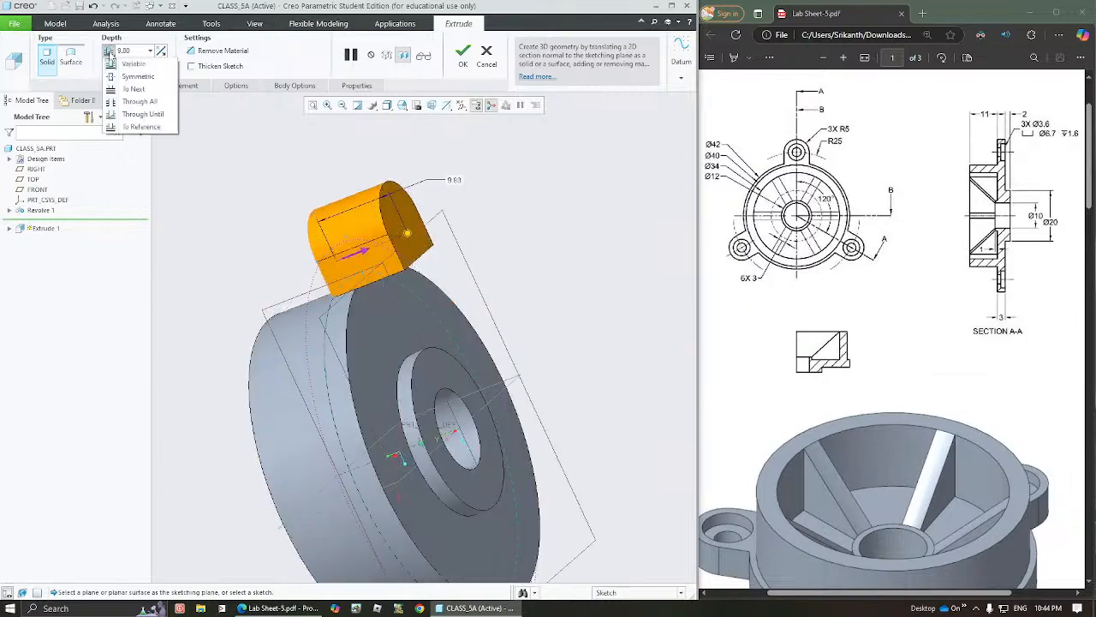
{"action": "left_click", "coordinate": [128, 127]}
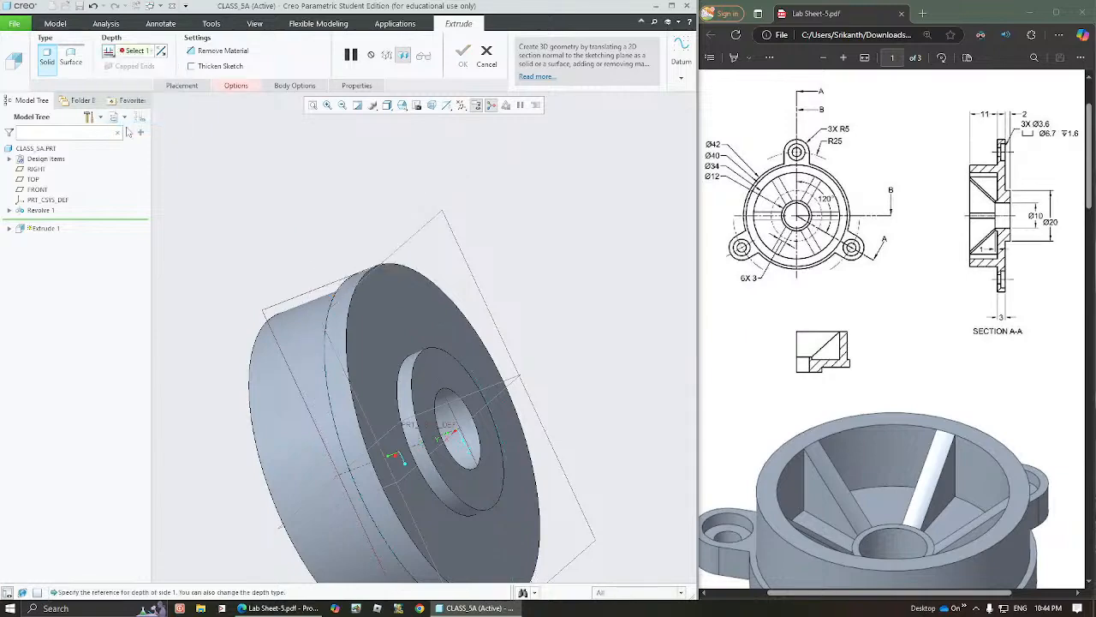
{"action": "left_click", "coordinate": [404, 324]}
{"action": "middle_click_drag", "start_coordinate": [376, 325], "coordinate": [430, 317]}
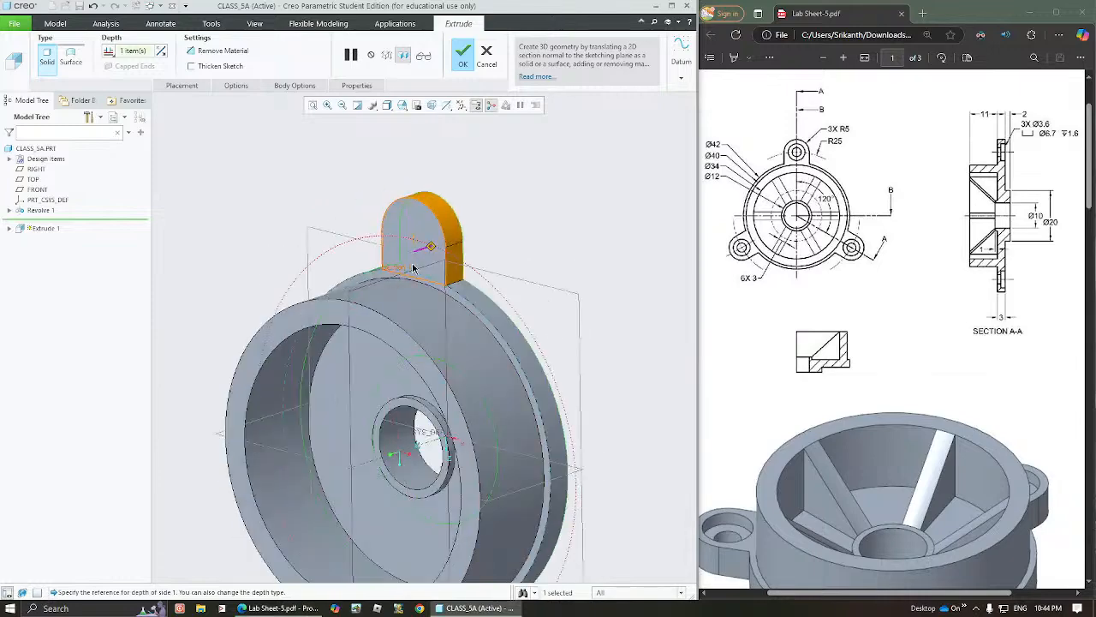
{"action": "left_click", "coordinate": [463, 56]}
{"action": "left_click", "coordinate": [528, 240]}
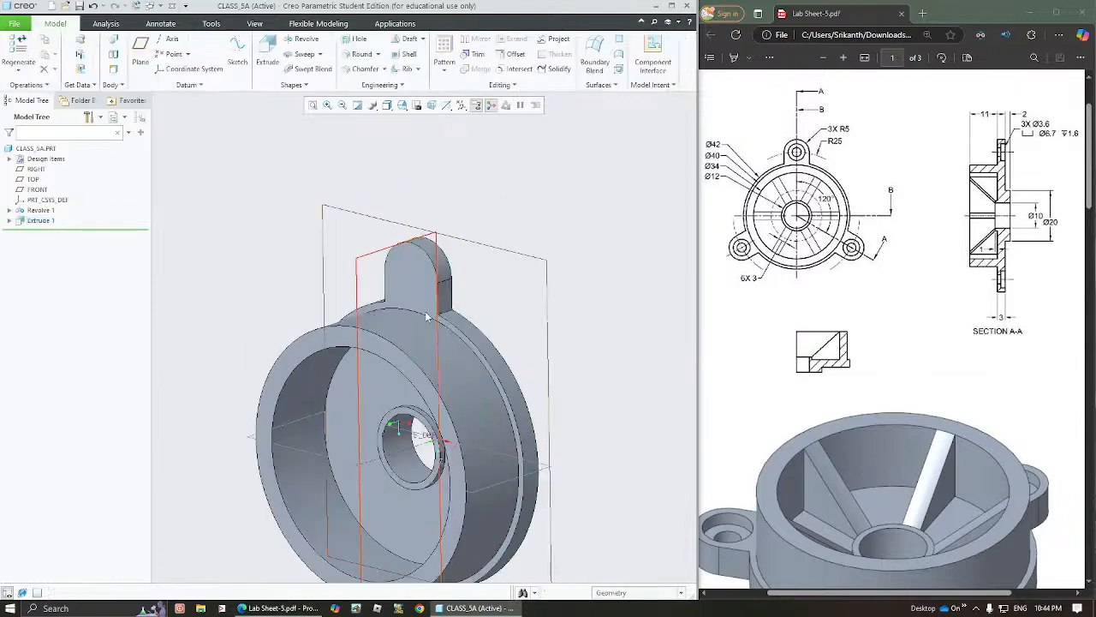
Create a datum axis through the lug's rounded end surface
{"action": "middle_click_drag", "start_coordinate": [426, 312], "coordinate": [451, 310]}
{"action": "middle_click_drag", "start_coordinate": [420, 263], "coordinate": [467, 260]}
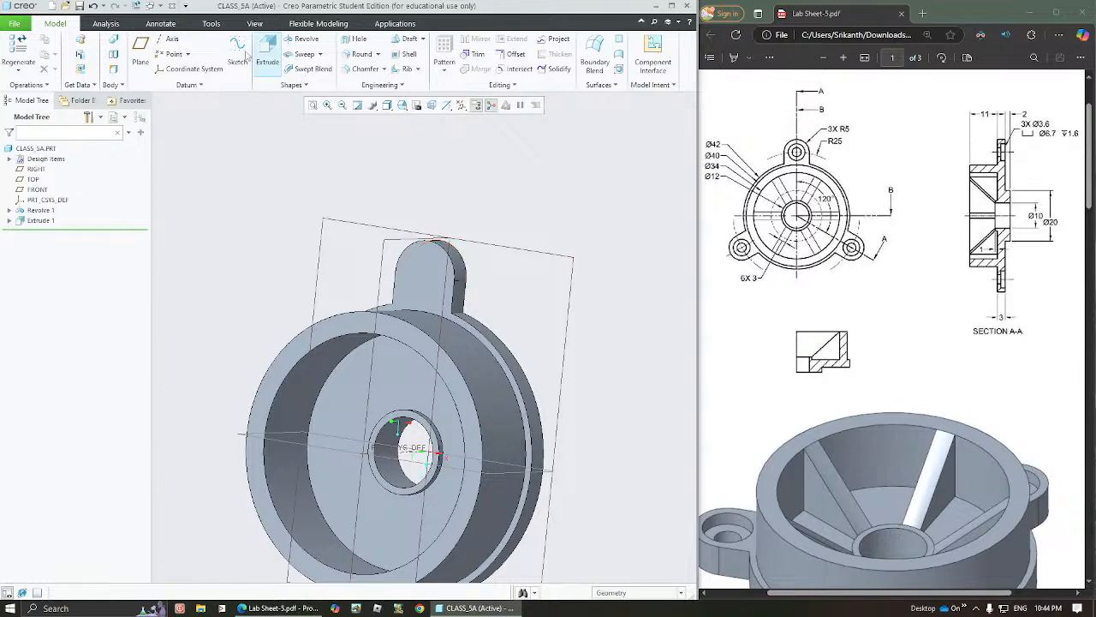
{"action": "left_click", "coordinate": [167, 39]}
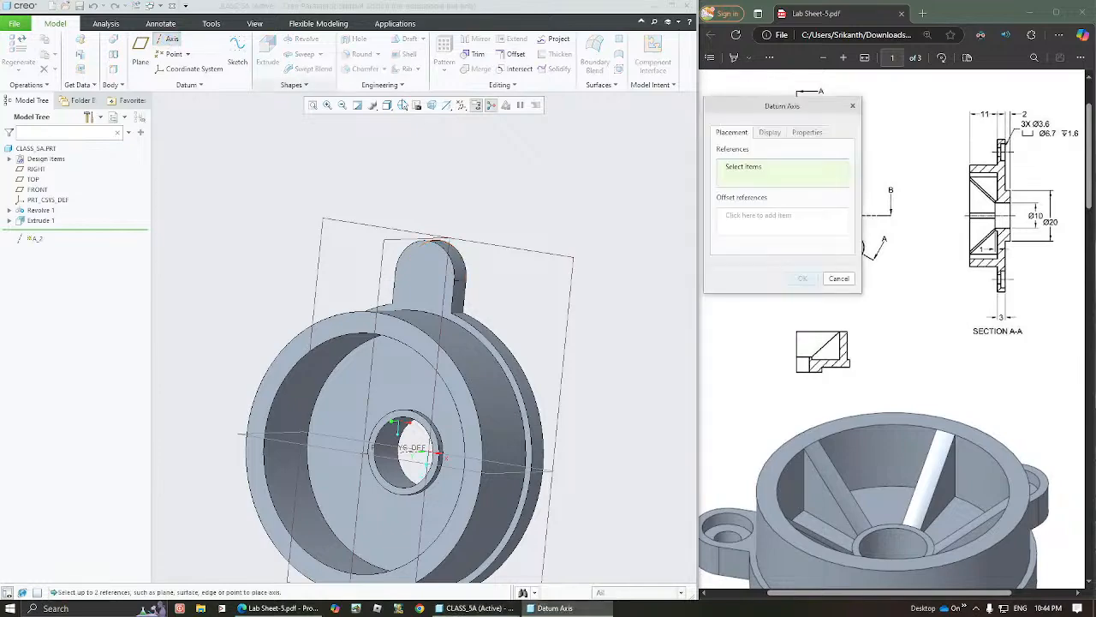
{"action": "left_click", "coordinate": [466, 268]}
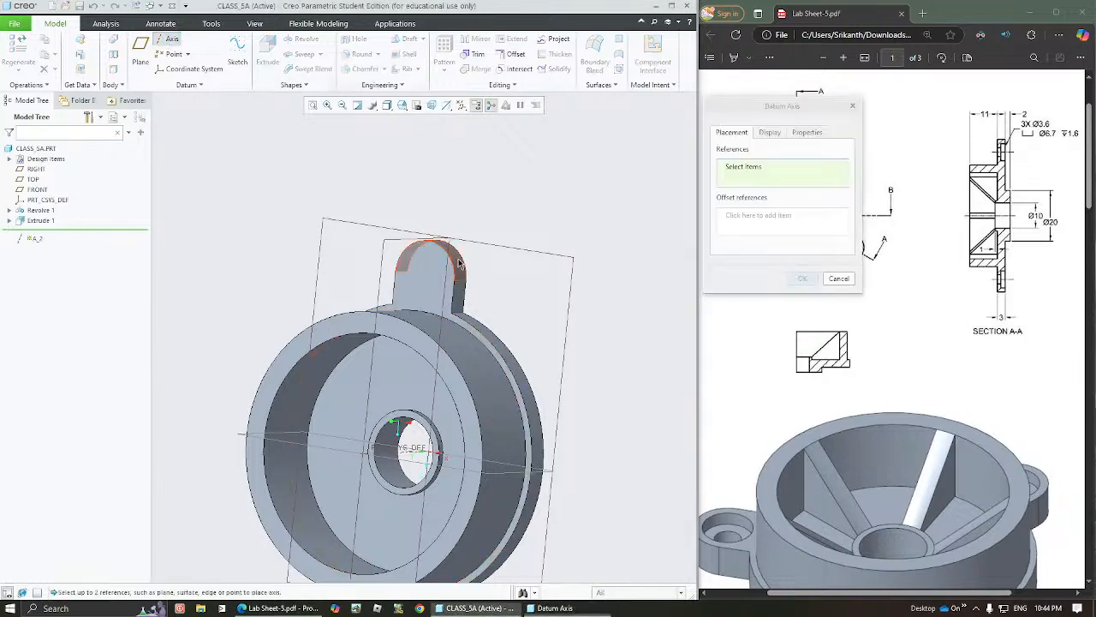
{"action": "mouse_move", "coordinate": [431, 283]}
{"action": "middle_mouse_down"}
{"action": "mouse_move", "coordinate": [439, 288]}
{"action": "mouse_move", "coordinate": [428, 286]}
{"action": "middle_mouse_up"}
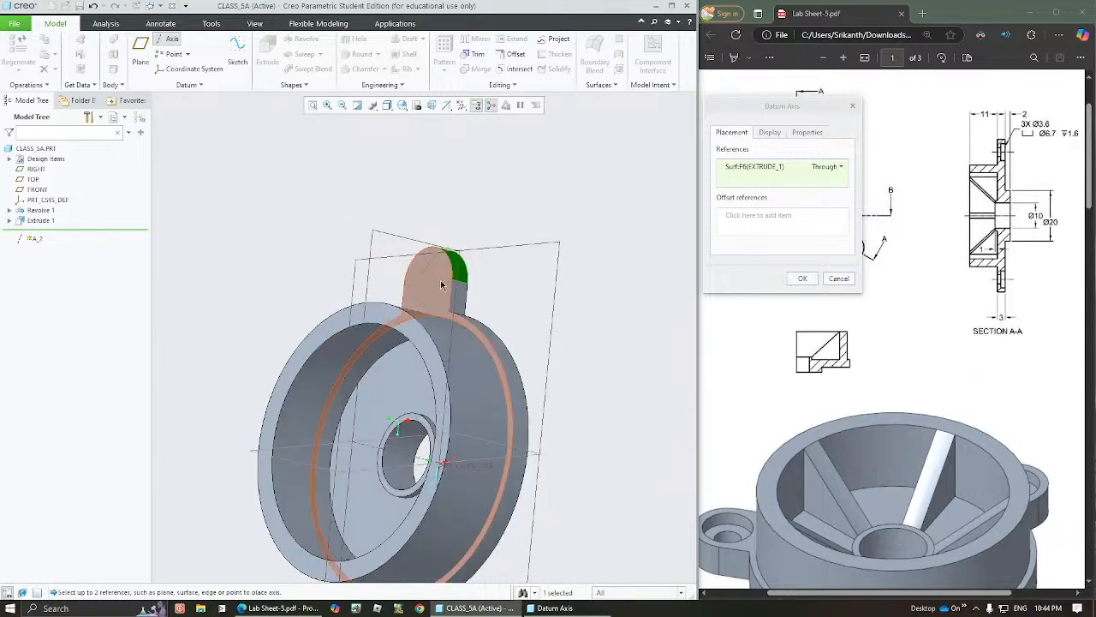
{"action": "left_click", "coordinate": [803, 279]}
{"action": "left_click", "coordinate": [561, 238]}
{"action": "middle_click_drag", "start_coordinate": [444, 279], "coordinate": [447, 300]}
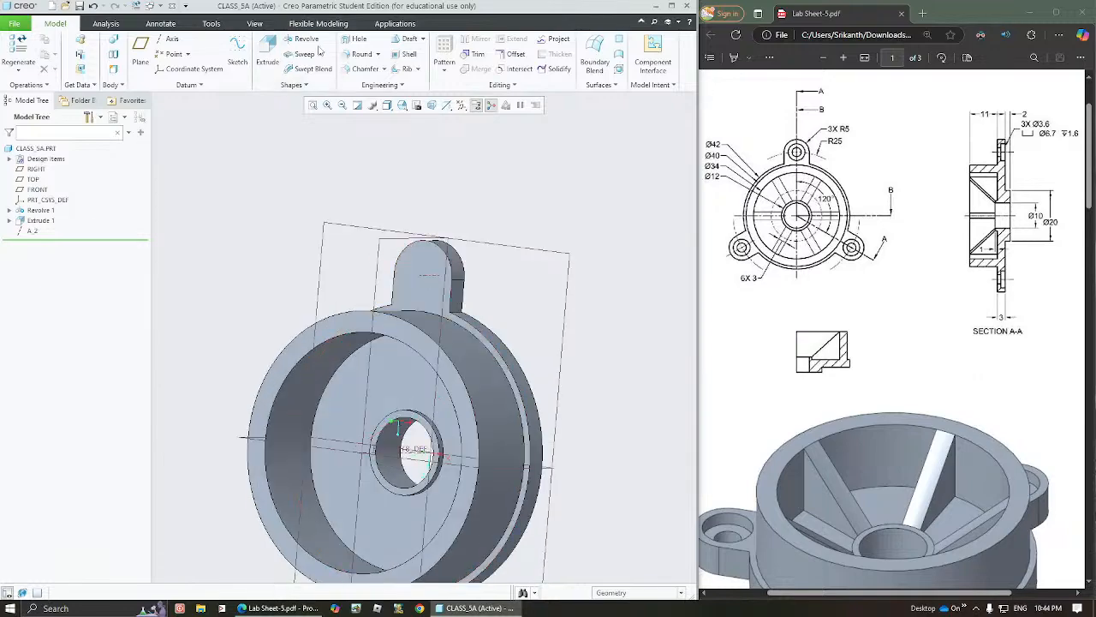
Start a simple drilled hole with a counterbore and set the counterbore diameter to 6.7
{"action": "left_click", "coordinate": [355, 43]}
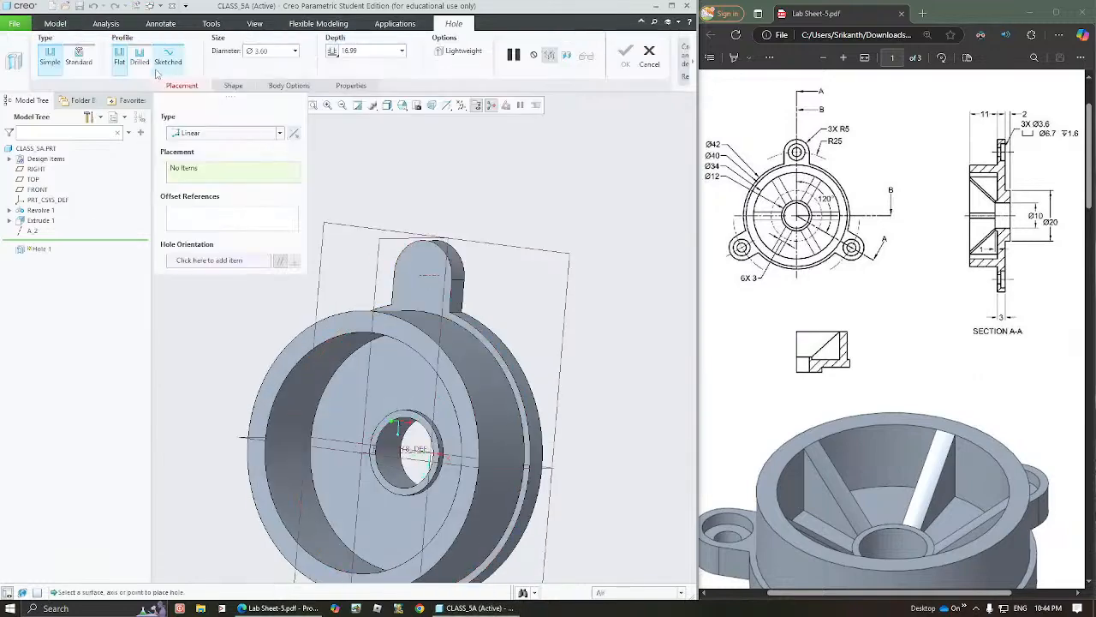
{"action": "left_click", "coordinate": [139, 62]}
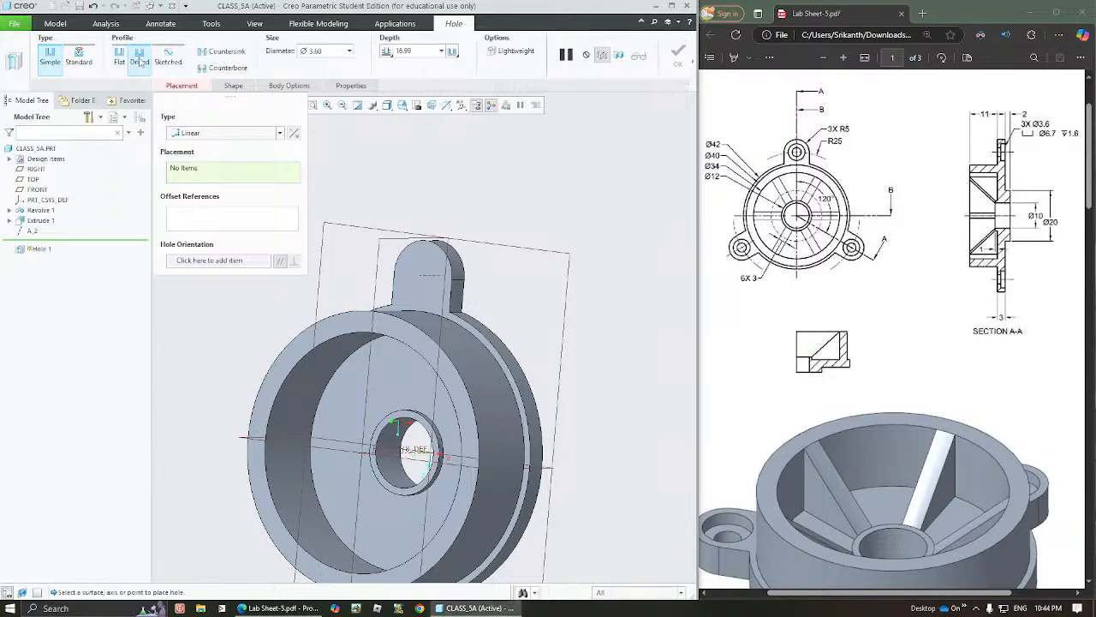
{"action": "left_click", "coordinate": [234, 86]}
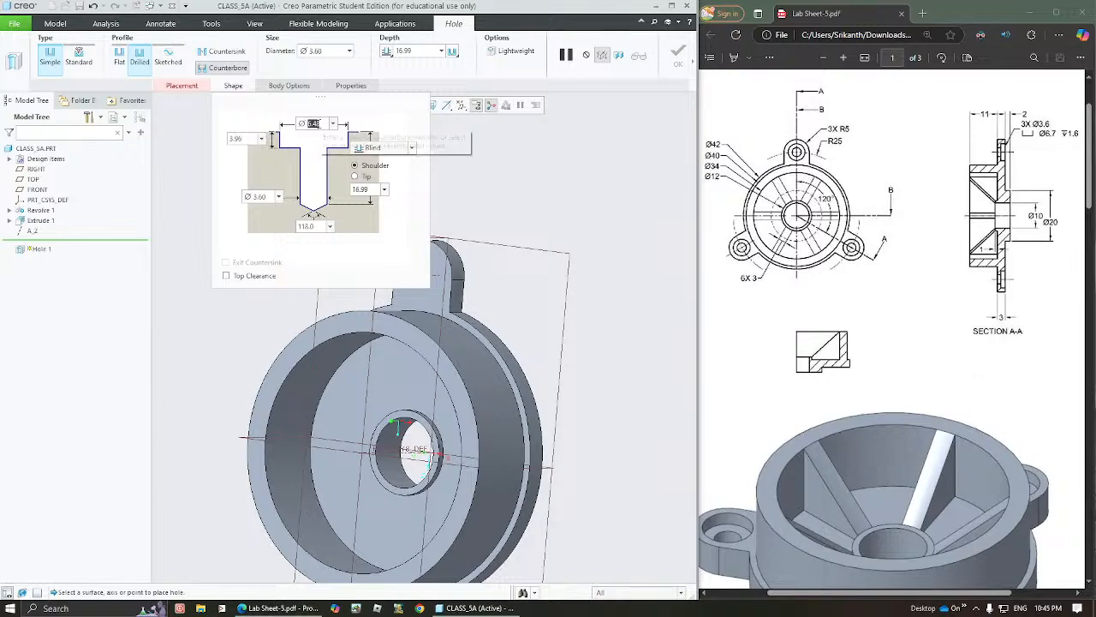
{"action": "type", "text": "6."}
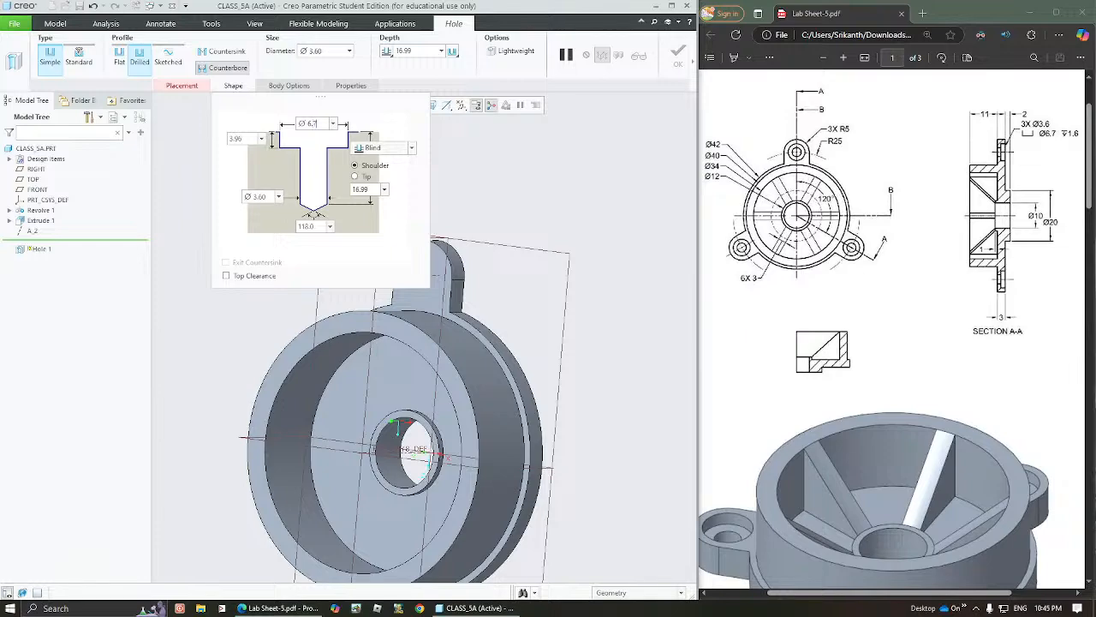
{"action": "type", "text": "7"}
{"action": "key", "text": "Tab"}
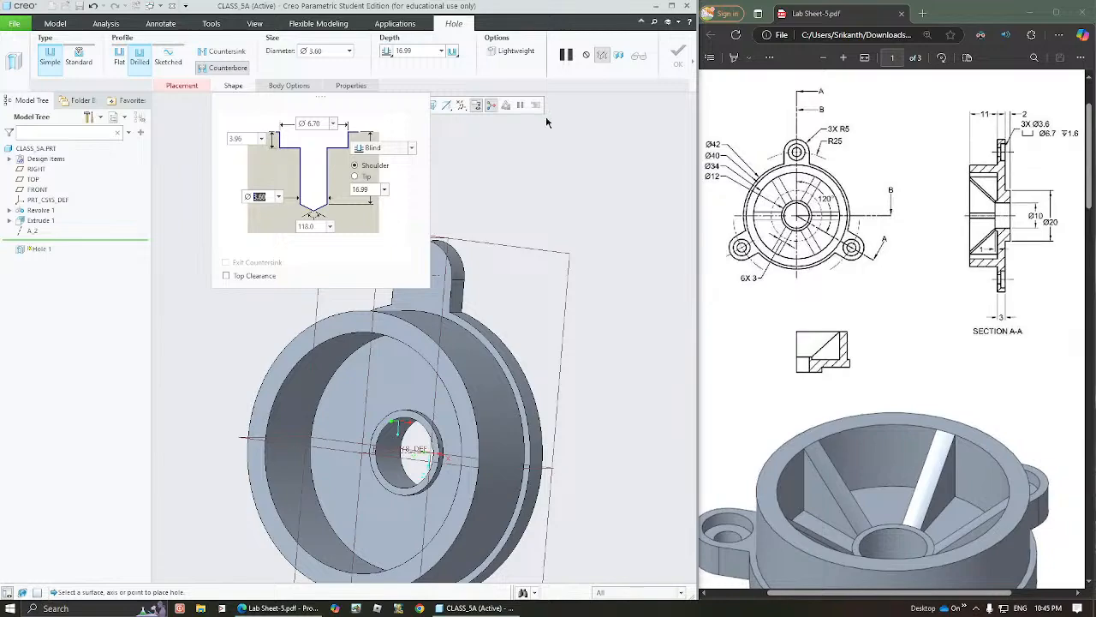
Set the counterbore depth to 1.6 and let the drilled hole run to the next surface
{"action": "left_click", "coordinate": [238, 139]}
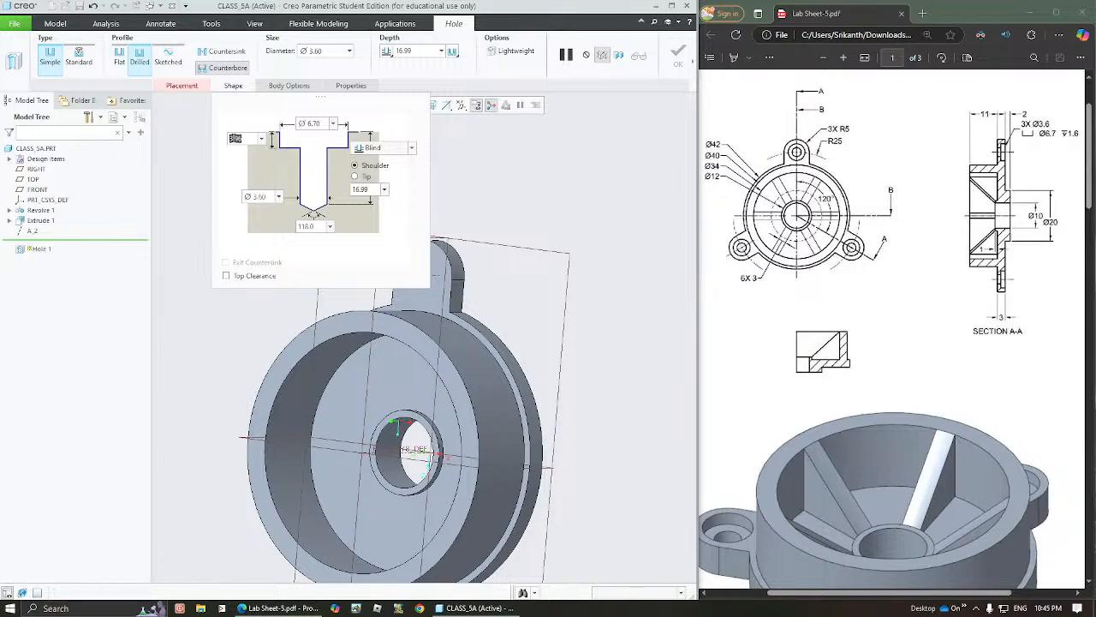
{"action": "type", "text": "1.6"}
{"action": "left_click", "coordinate": [315, 124]}
{"action": "left_click", "coordinate": [382, 149]}
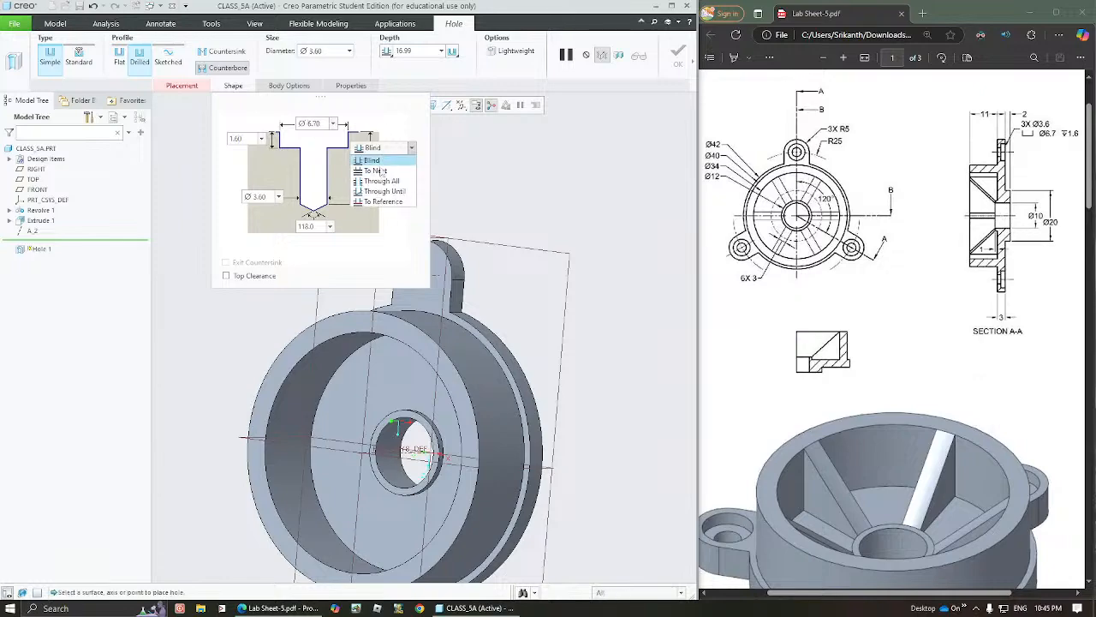
{"action": "left_click", "coordinate": [382, 178]}
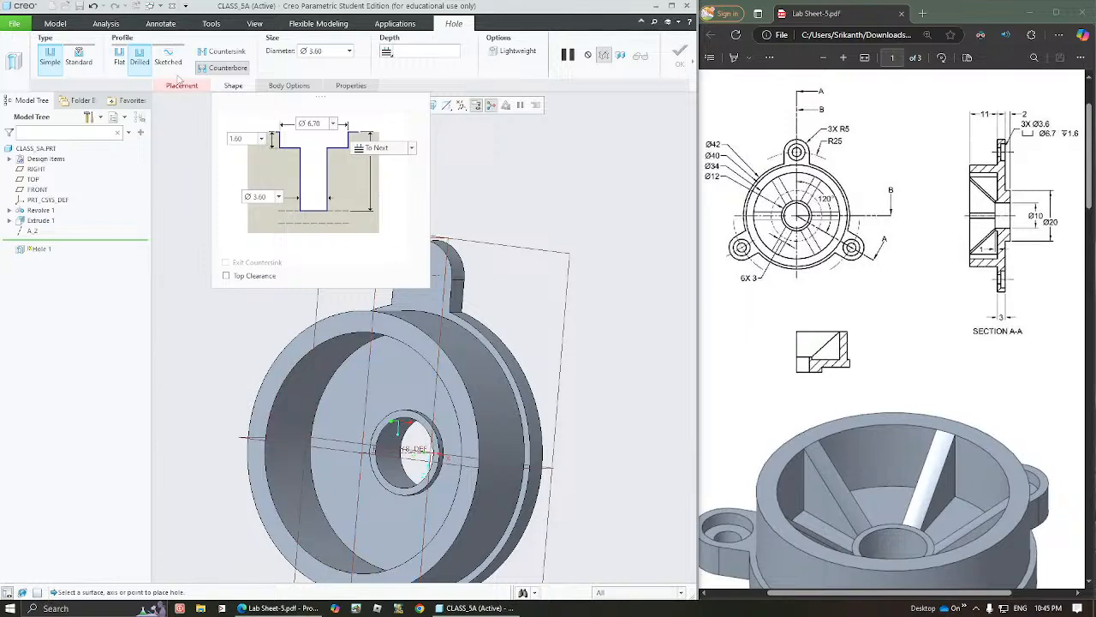
{"action": "left_click", "coordinate": [234, 87]}
{"action": "left_click", "coordinate": [235, 88]}
{"action": "left_click", "coordinate": [235, 88]}
Place the counterbored hole coaxially on the lug's datum axis and its flat face on the cup's open side, and finish it
{"action": "left_click", "coordinate": [183, 87]}
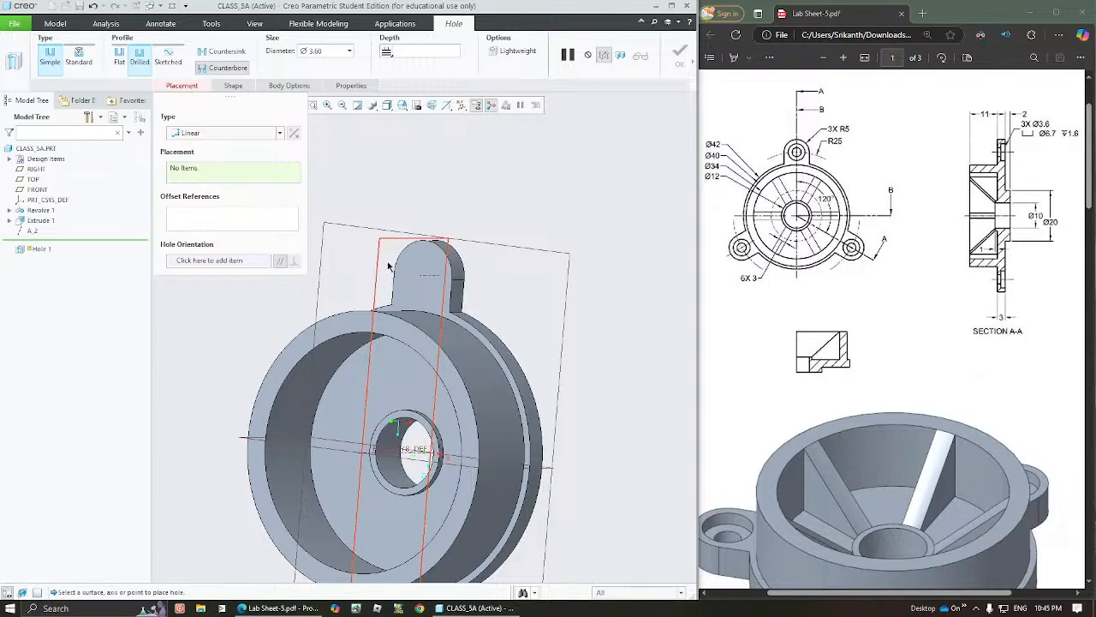
{"action": "left_click", "coordinate": [434, 280]}
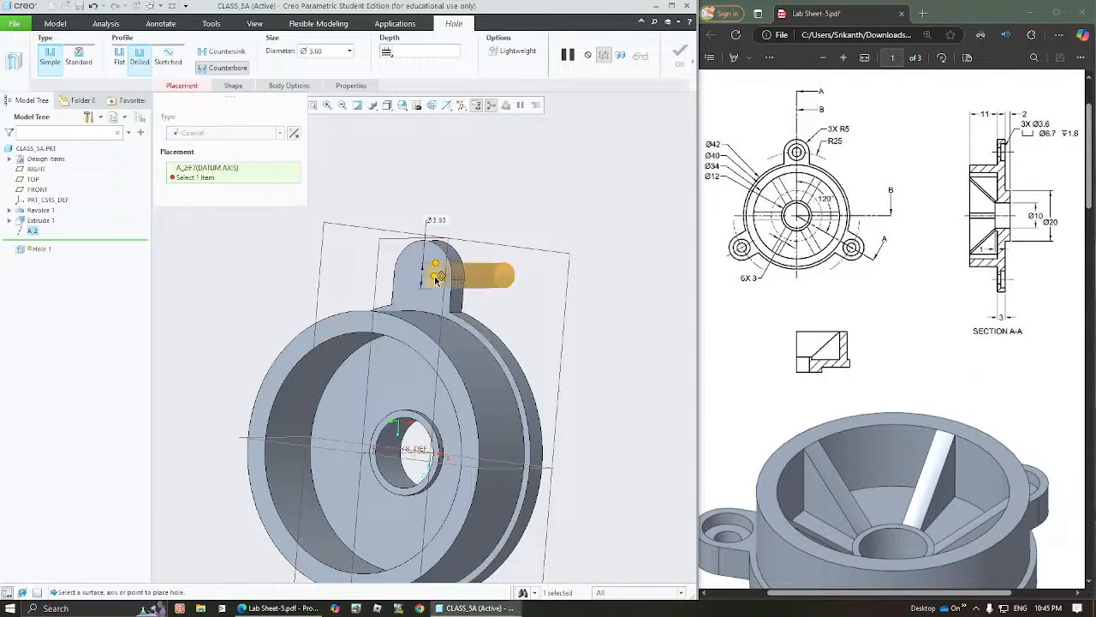
{"action": "middle_click_drag", "start_coordinate": [426, 281], "coordinate": [445, 310]}
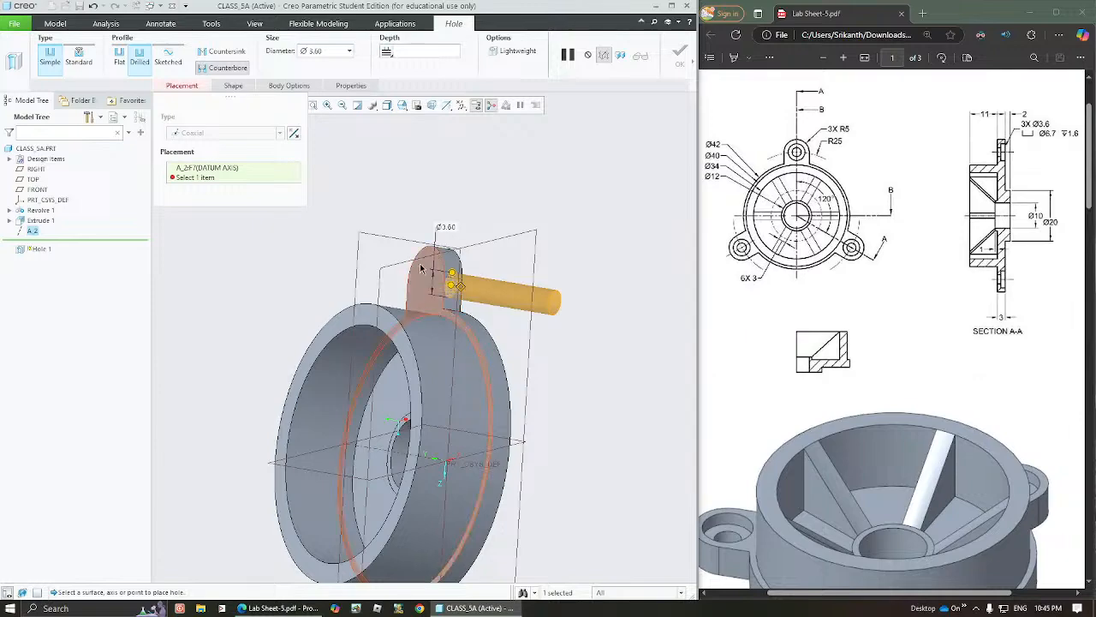
{"action": "left_click", "coordinate": [422, 271], "text": "ctrl"}
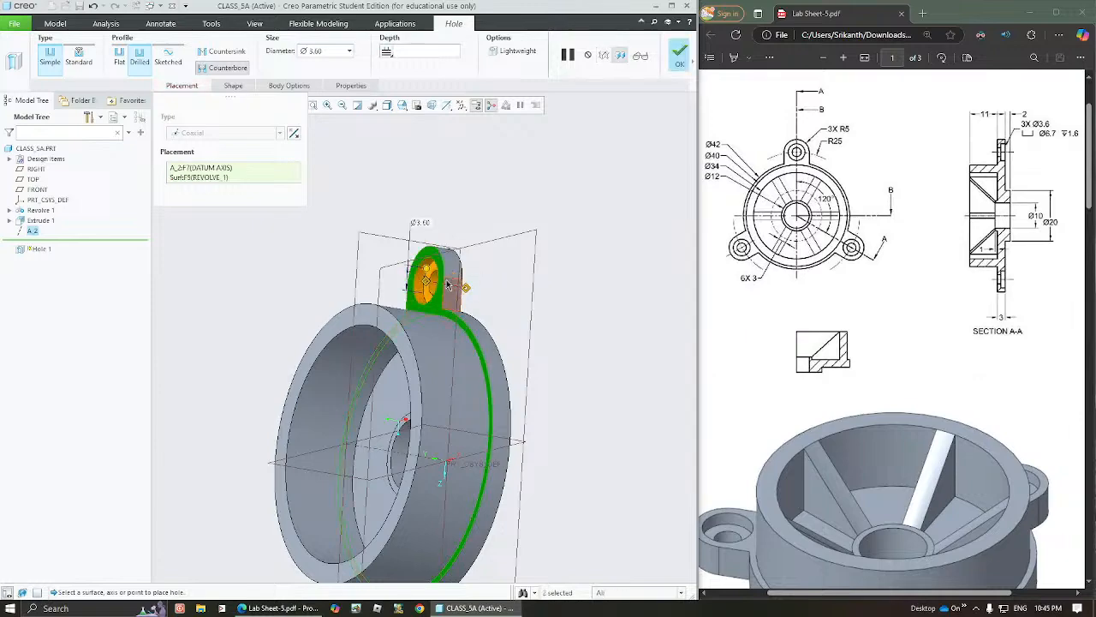
{"action": "middle_click_drag", "start_coordinate": [447, 281], "coordinate": [472, 292]}
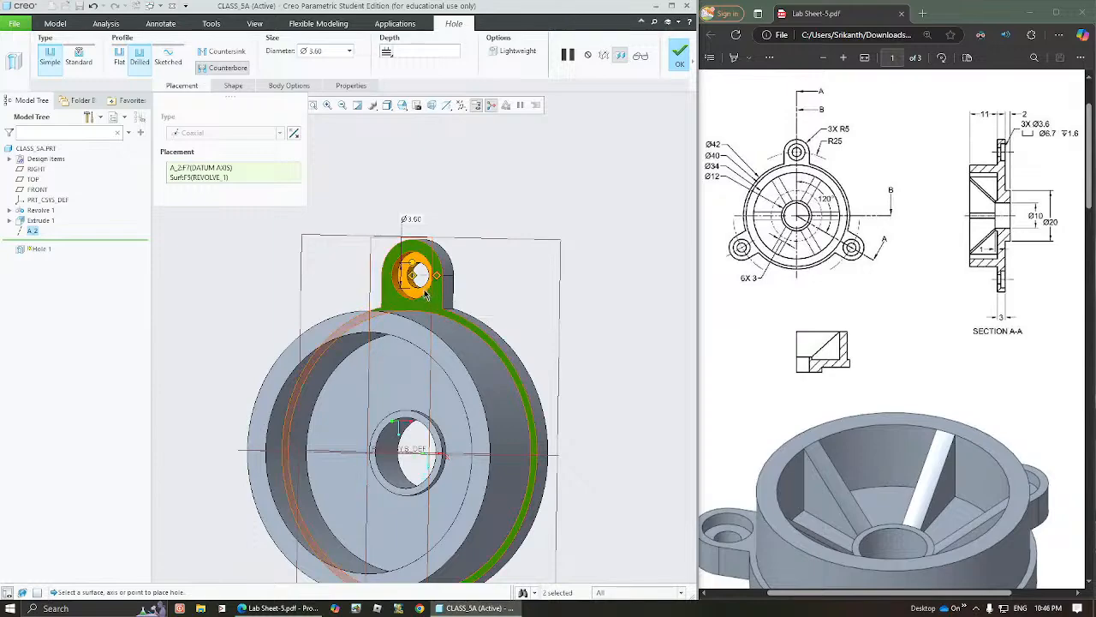
{"action": "middle_click_drag", "start_coordinate": [454, 310], "coordinate": [434, 310]}
{"action": "left_click", "coordinate": [236, 88]}
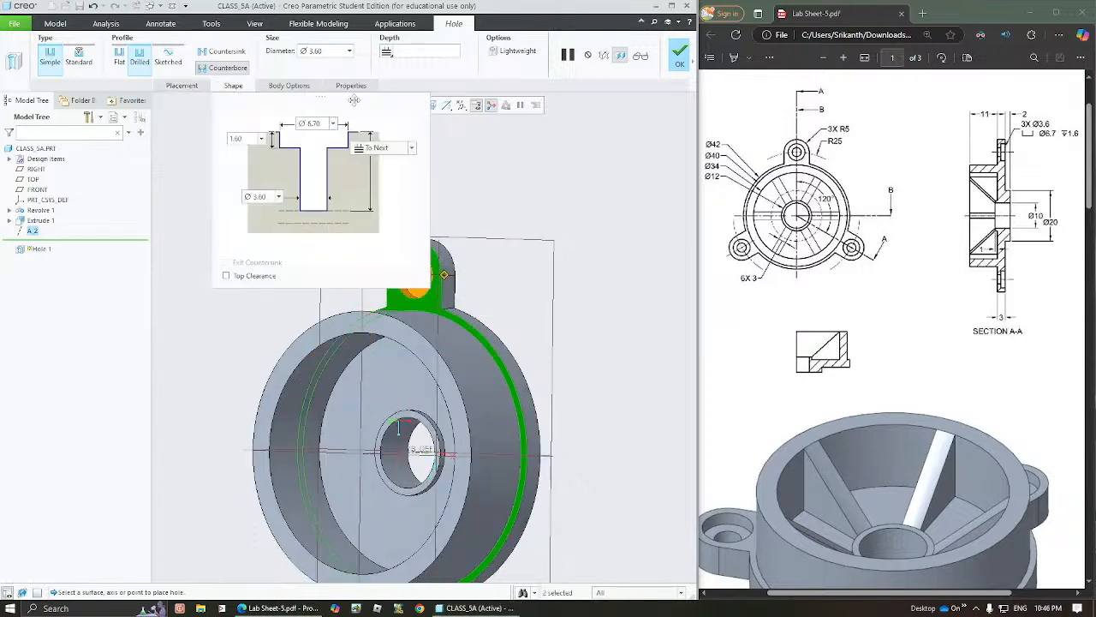
{"action": "left_click", "coordinate": [197, 87]}
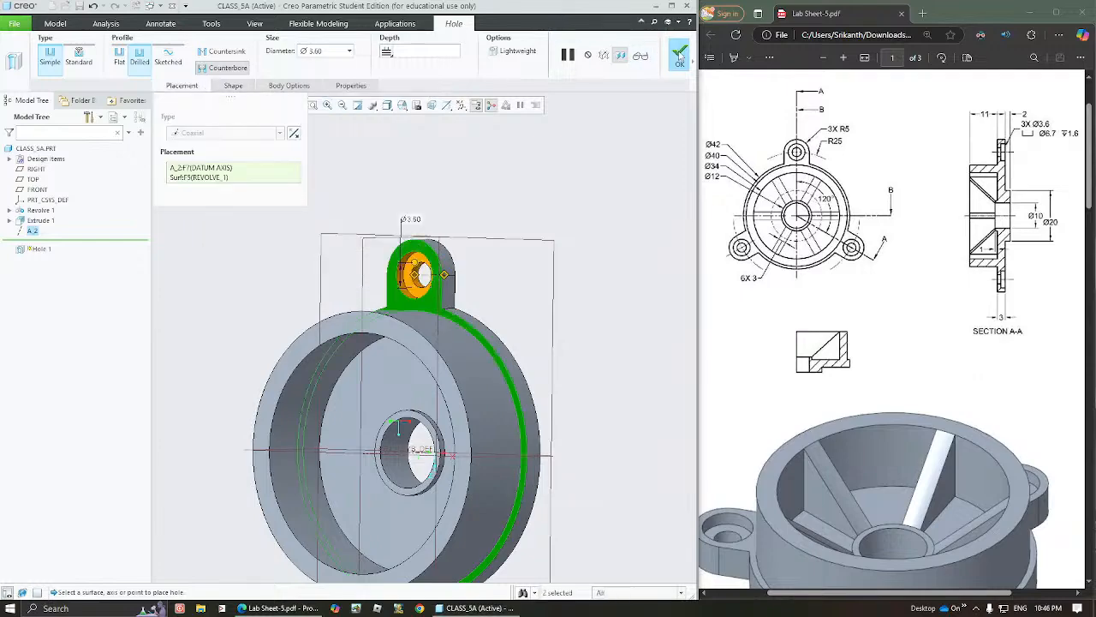
{"action": "left_click", "coordinate": [679, 57]}
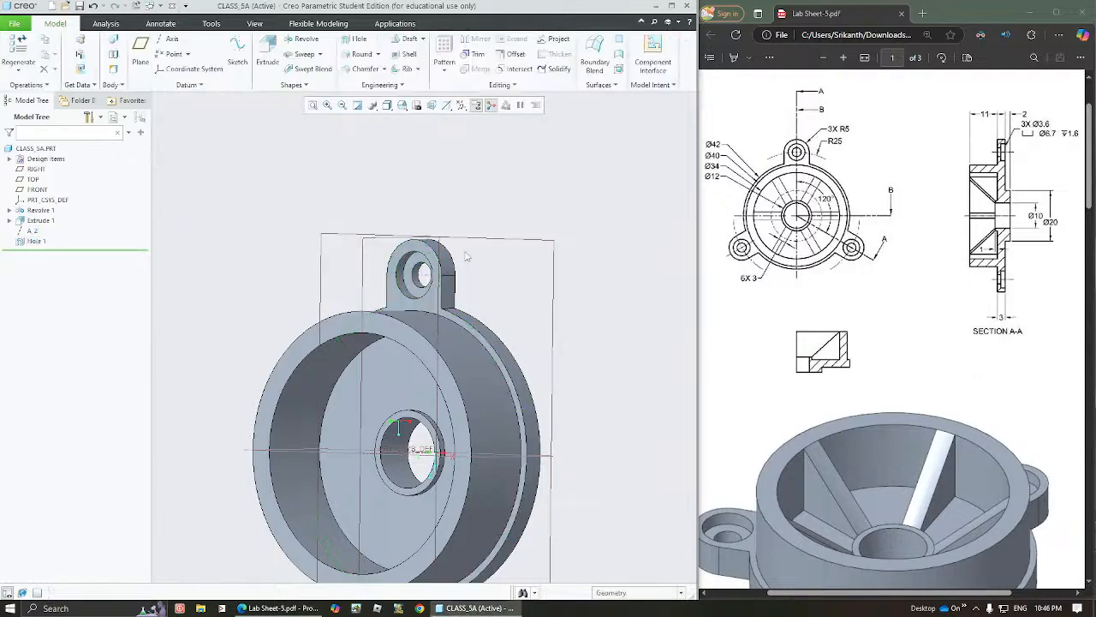
Select the lug extrusion, its datum axis and the hole, and start an axis-type geometry pattern about the hub's central axis
{"action": "middle_click_drag", "start_coordinate": [441, 256], "coordinate": [485, 259]}
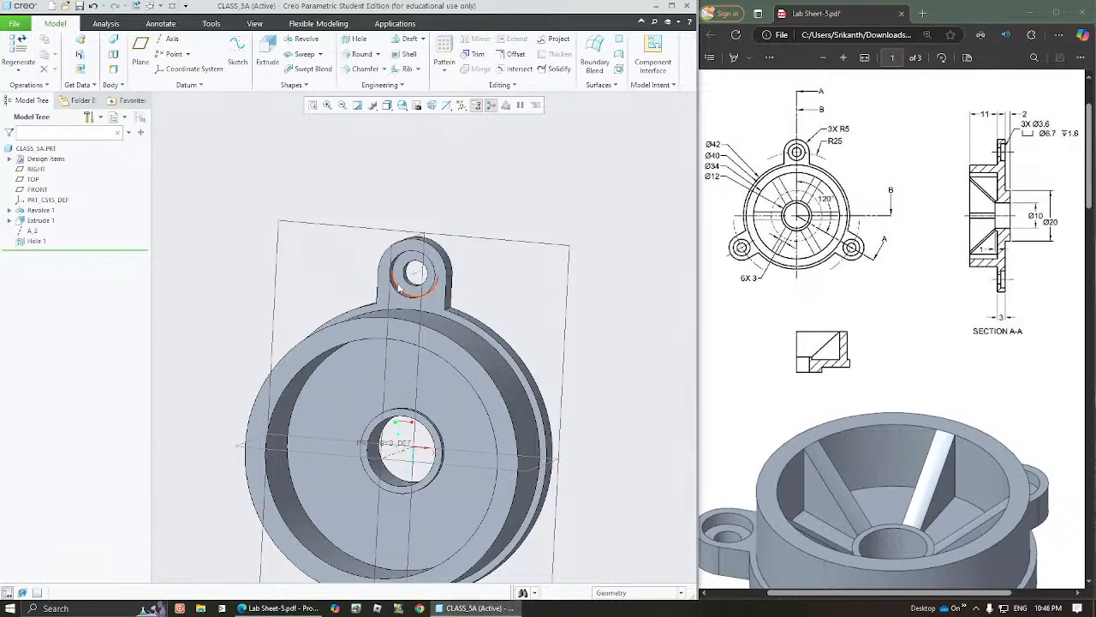
{"action": "middle_click_drag", "start_coordinate": [441, 287], "coordinate": [430, 289]}
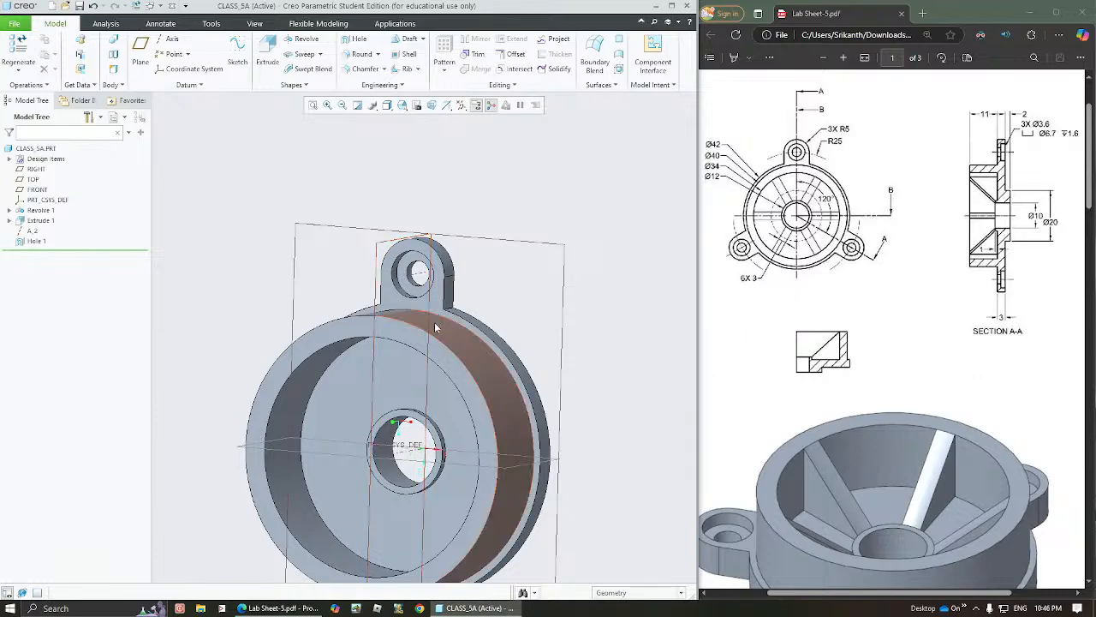
{"action": "mouse_move", "coordinate": [435, 327]}
{"action": "middle_mouse_down"}
{"action": "mouse_move", "coordinate": [430, 251]}
{"action": "mouse_move", "coordinate": [430, 274]}
{"action": "middle_mouse_up"}
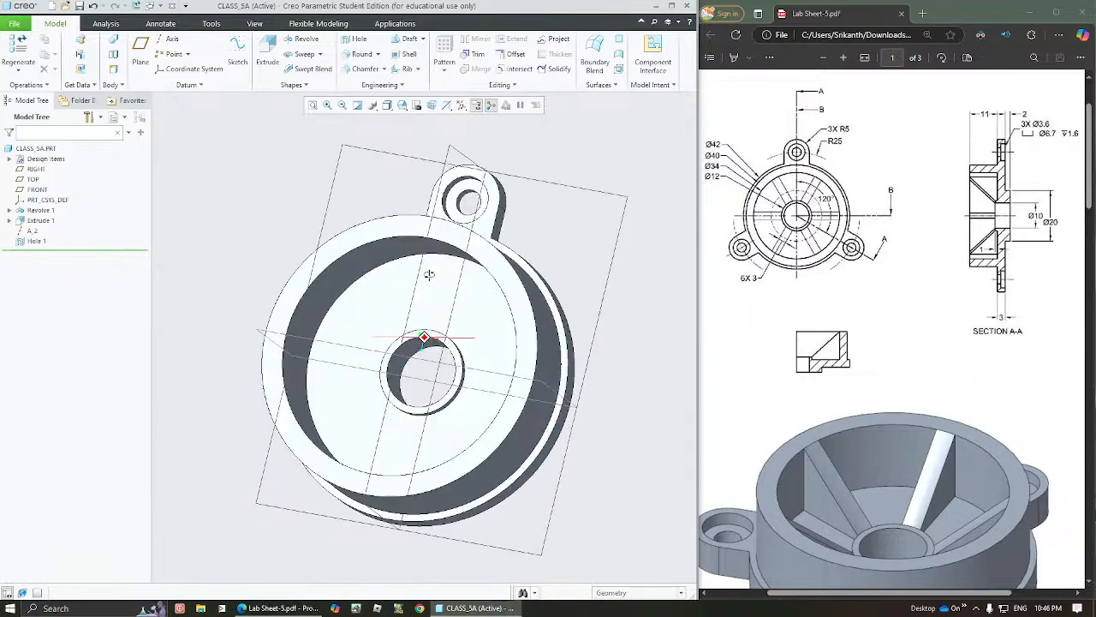
{"action": "left_click", "coordinate": [39, 221]}
{"action": "left_click", "coordinate": [33, 231], "text": "ctrl"}
{"action": "left_click", "coordinate": [35, 242], "text": "ctrl"}
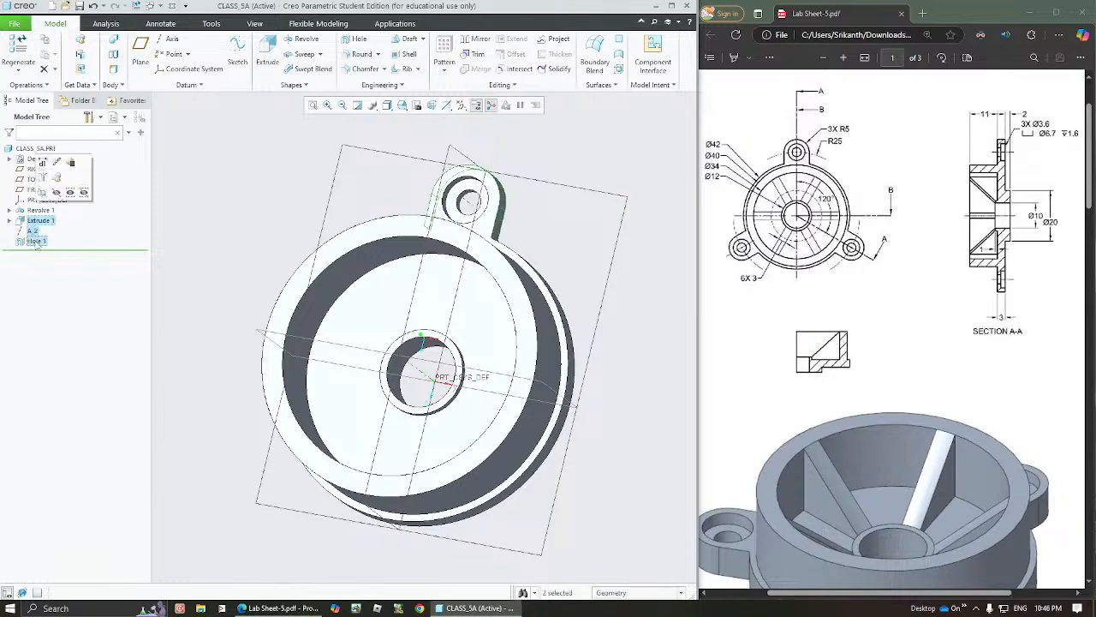
{"action": "left_click", "coordinate": [446, 72]}
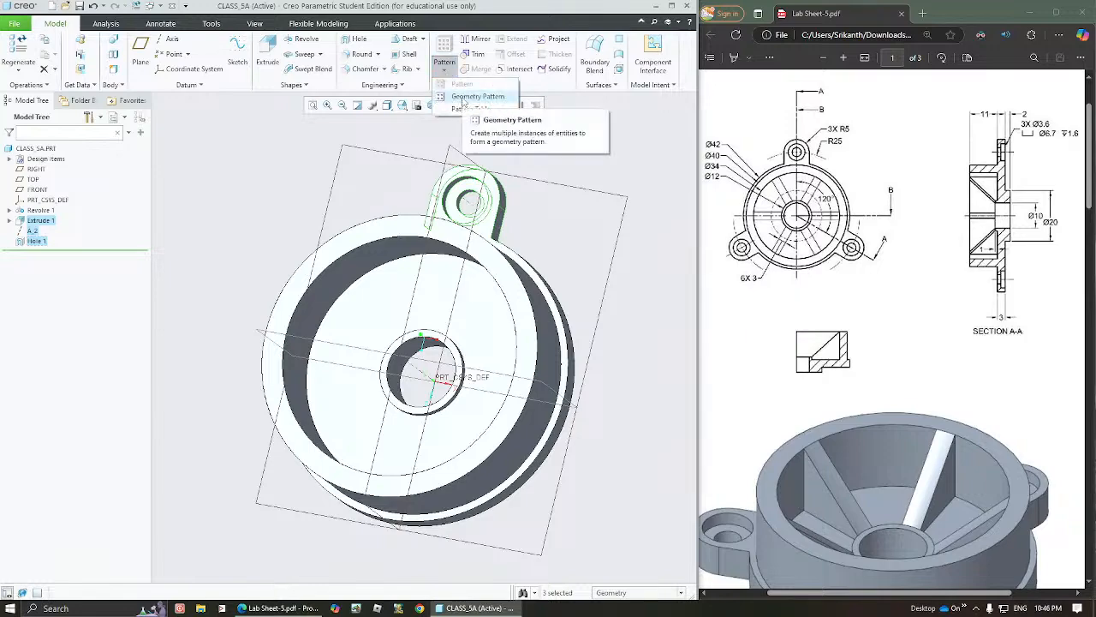
{"action": "left_click", "coordinate": [477, 96]}
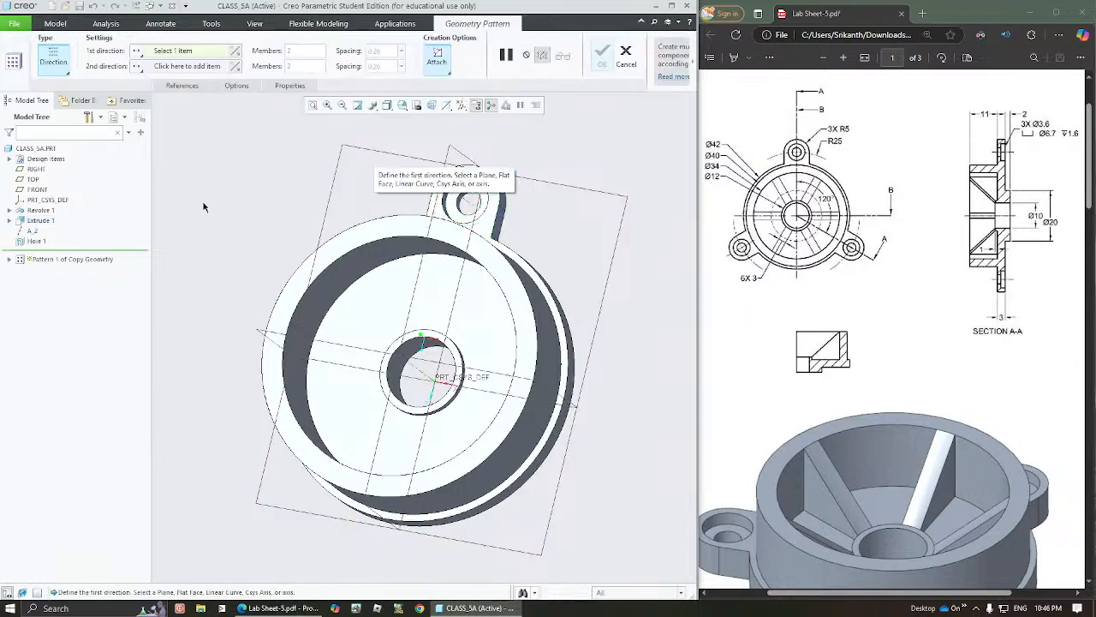
{"action": "left_click", "coordinate": [56, 59]}
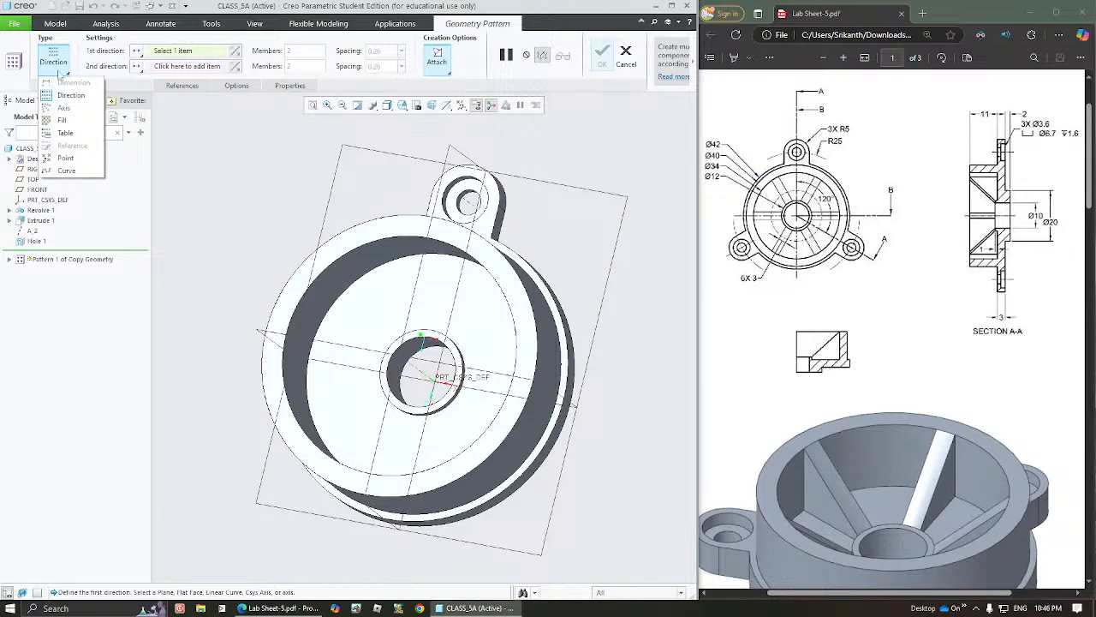
{"action": "left_click", "coordinate": [63, 108]}
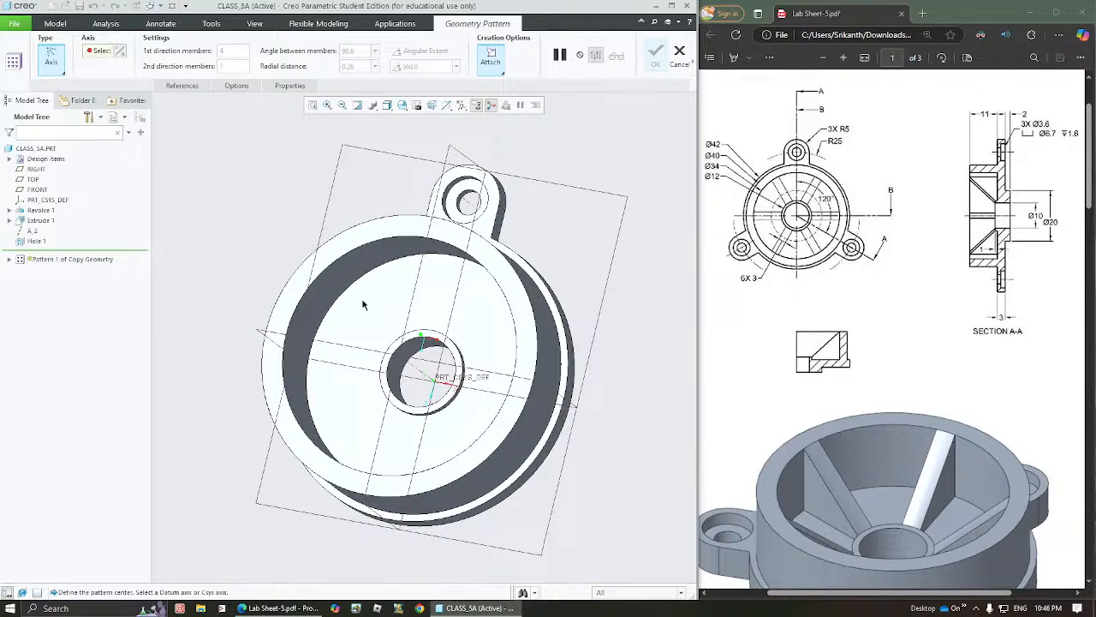
{"action": "left_click", "coordinate": [412, 353]}
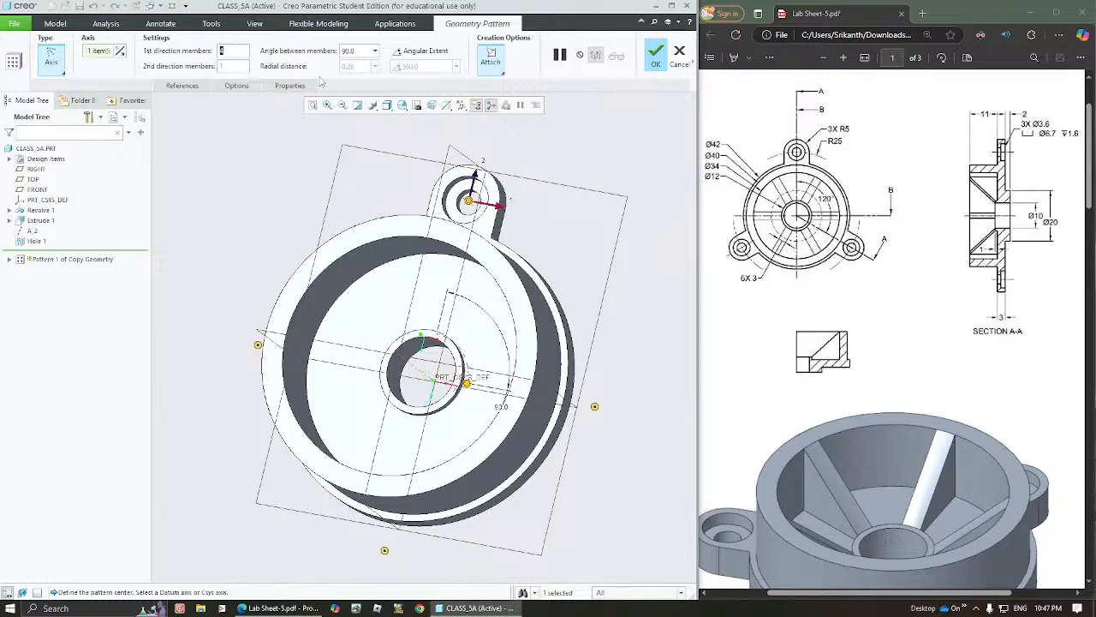
Set the lug pattern to 3 members over a 360° angular extent and create it
{"action": "type", "text": "3"}
{"action": "key", "text": "Tab"}
{"action": "middle_click_drag", "start_coordinate": [425, 333], "coordinate": [422, 230]}
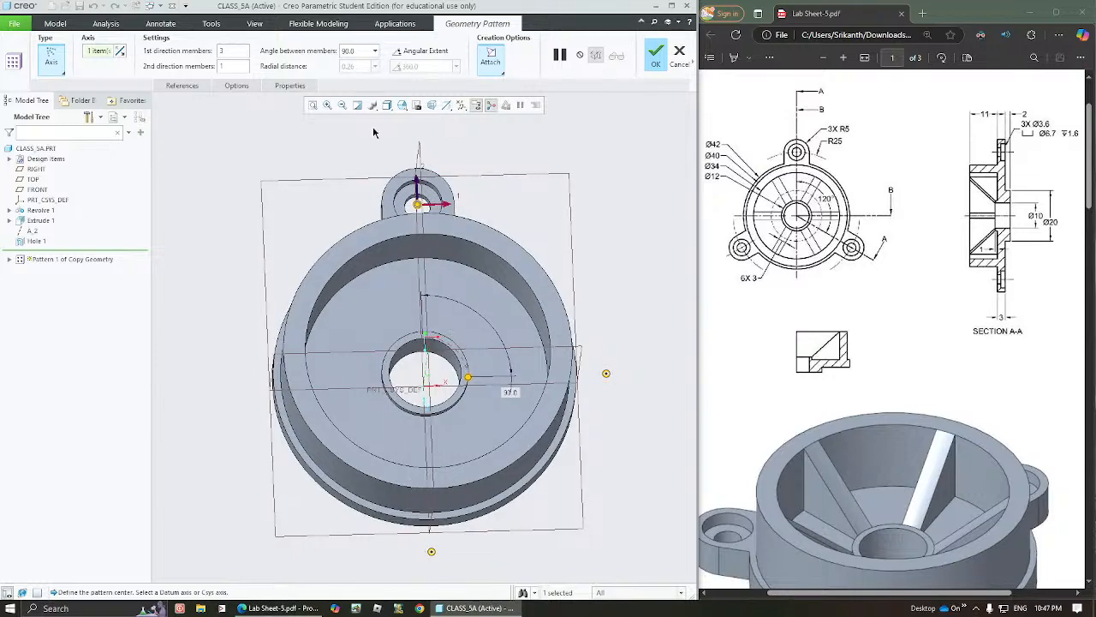
{"action": "left_click", "coordinate": [444, 54]}
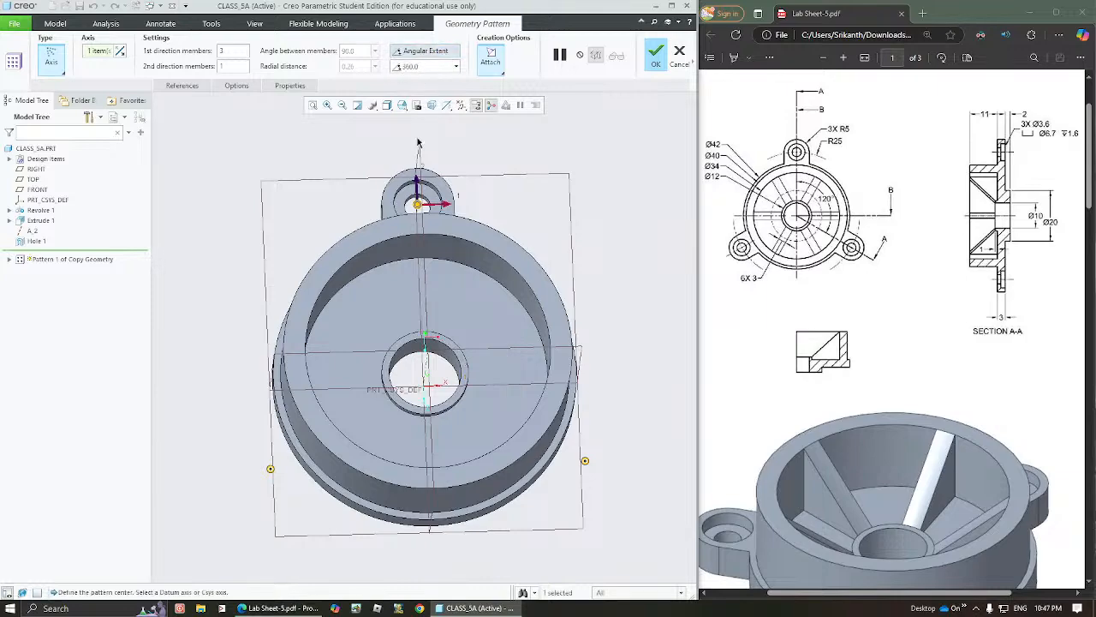
{"action": "middle_click_drag", "start_coordinate": [409, 236], "coordinate": [409, 246]}
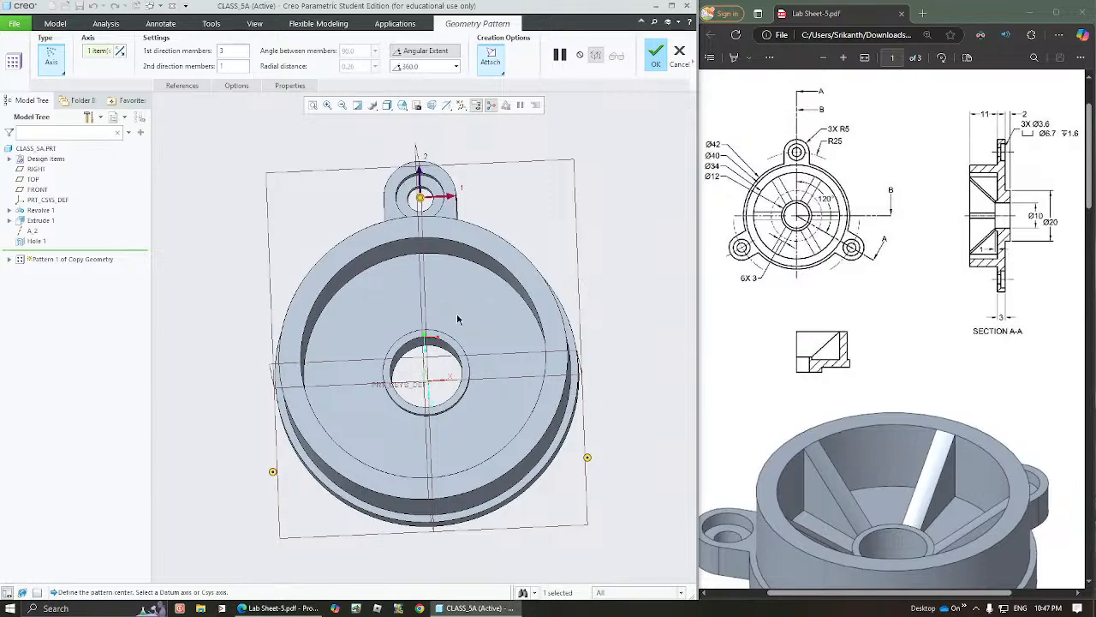
{"action": "middle_click_drag", "start_coordinate": [459, 319], "coordinate": [460, 292]}
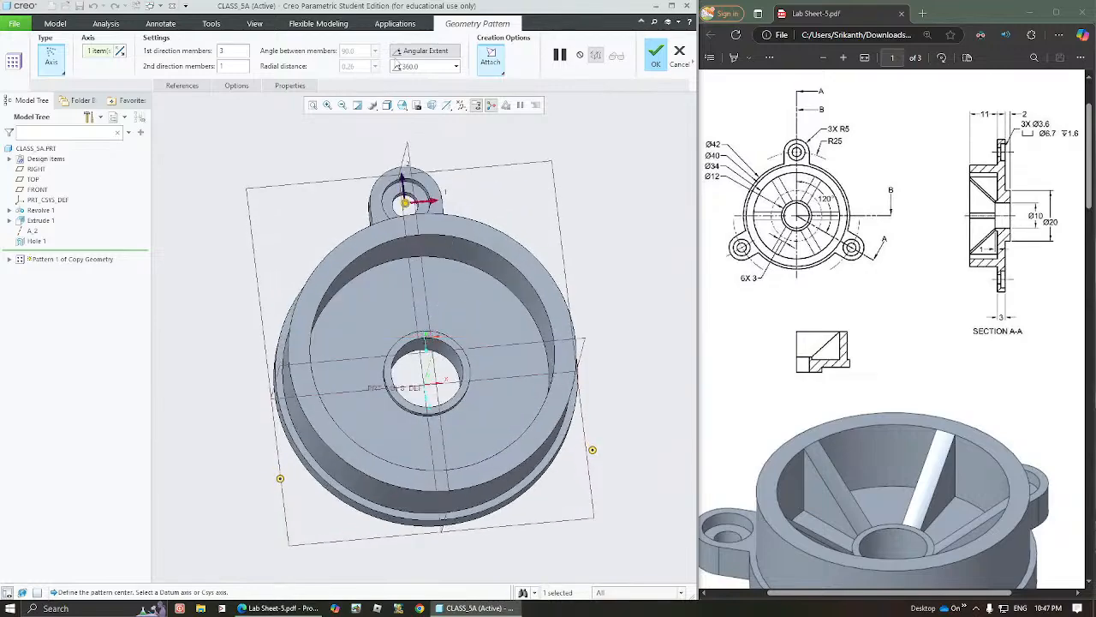
{"action": "left_click", "coordinate": [655, 53]}
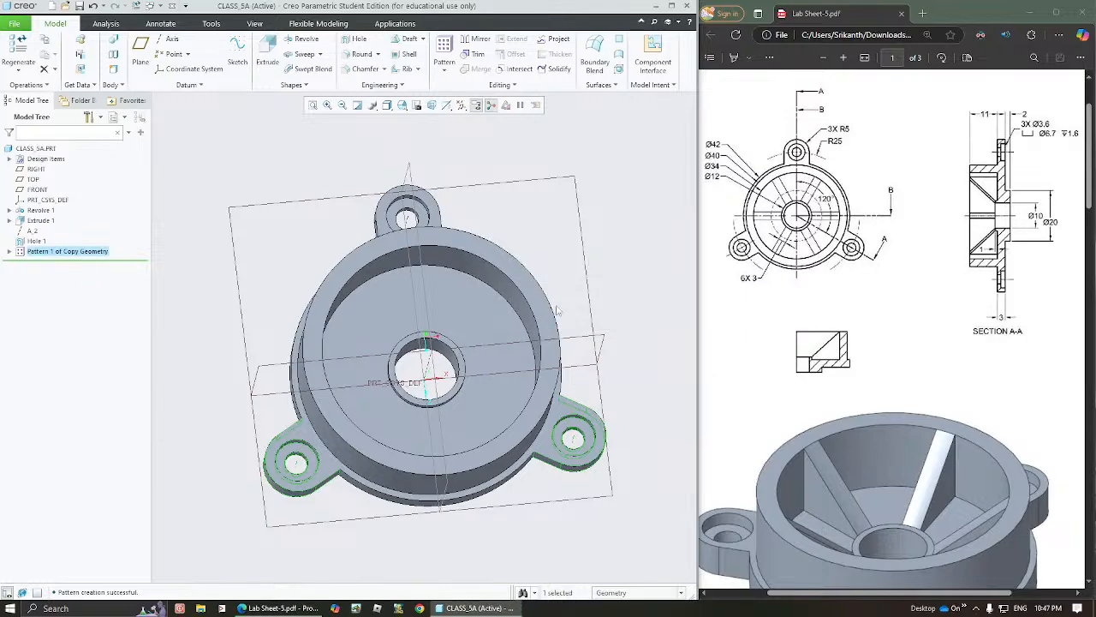
{"action": "middle_click_drag", "start_coordinate": [506, 359], "coordinate": [441, 336]}
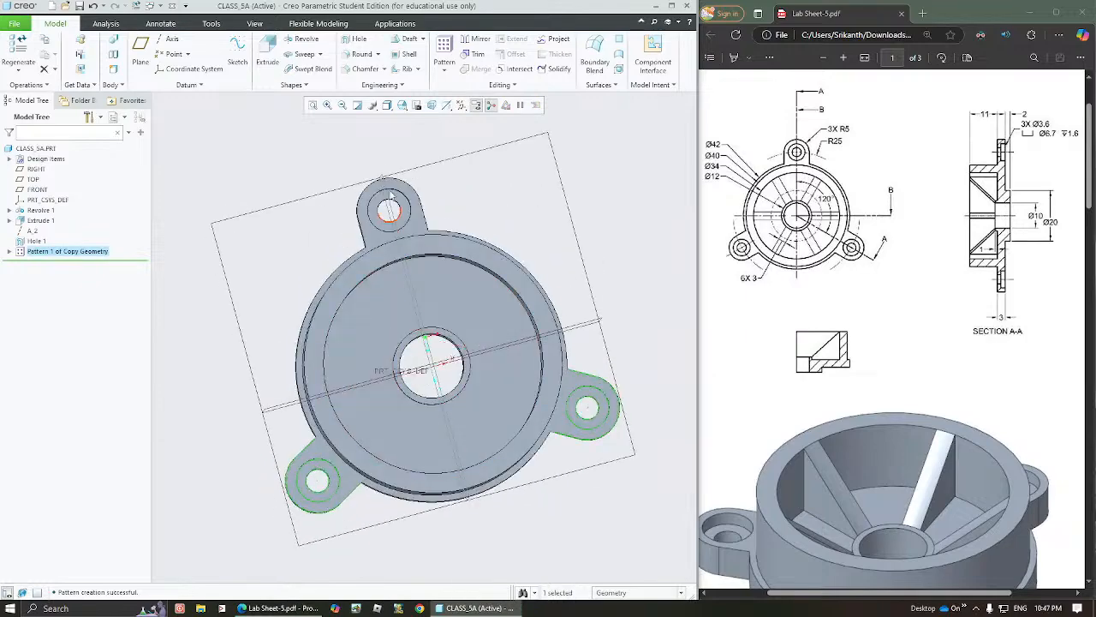
{"action": "left_click", "coordinate": [609, 230]}
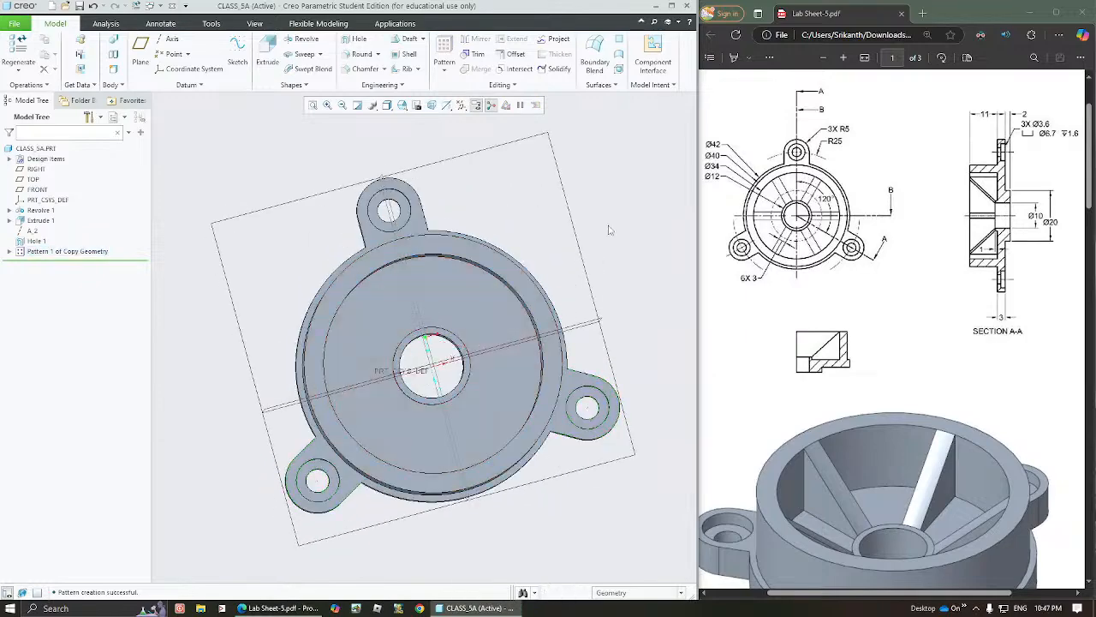
Start a sketch on the FRONT datum plane with the RIGHT plane as right-facing orientation reference
{"action": "mouse_move", "coordinate": [521, 387]}
{"action": "middle_mouse_down"}
{"action": "mouse_move", "coordinate": [540, 369]}
{"action": "mouse_move", "coordinate": [526, 395]}
{"action": "middle_mouse_up"}
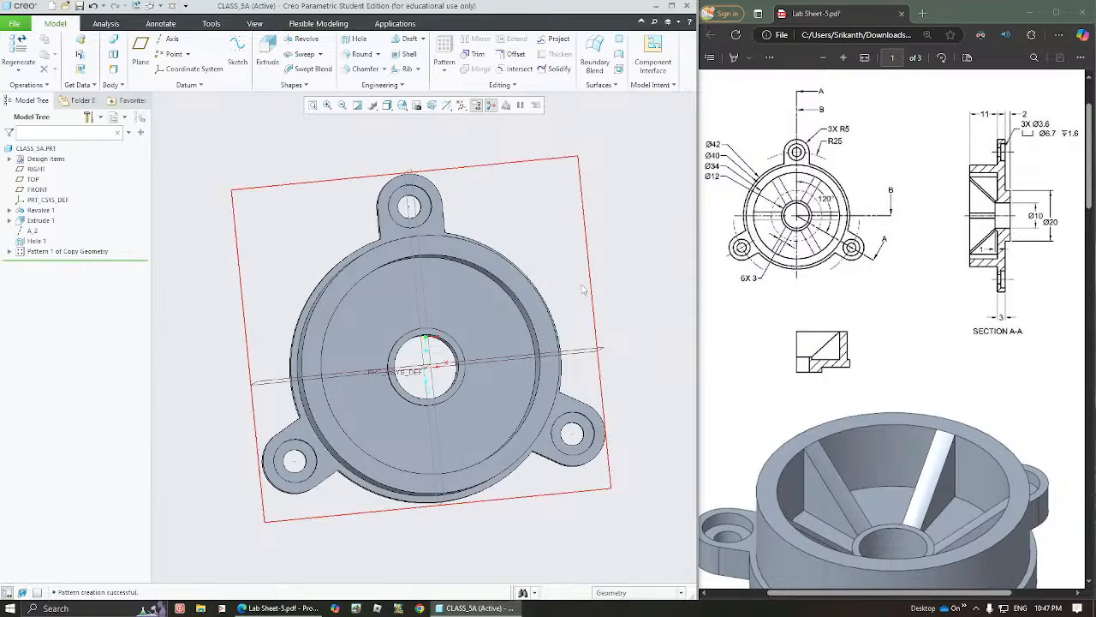
{"action": "middle_click_drag", "start_coordinate": [469, 326], "coordinate": [412, 306]}
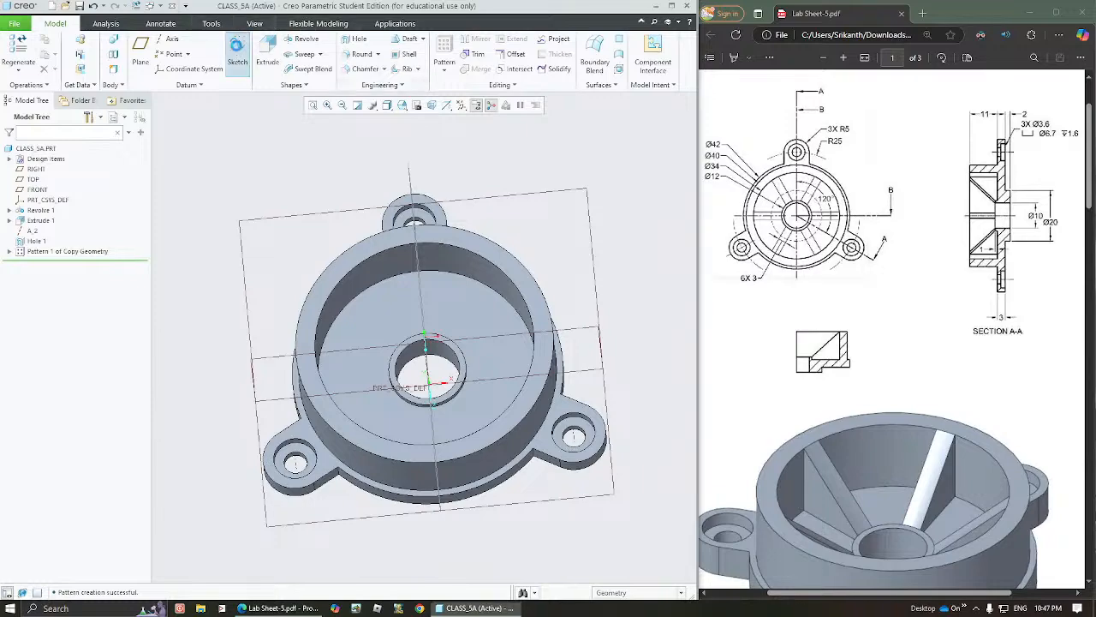
{"action": "left_click", "coordinate": [237, 52]}
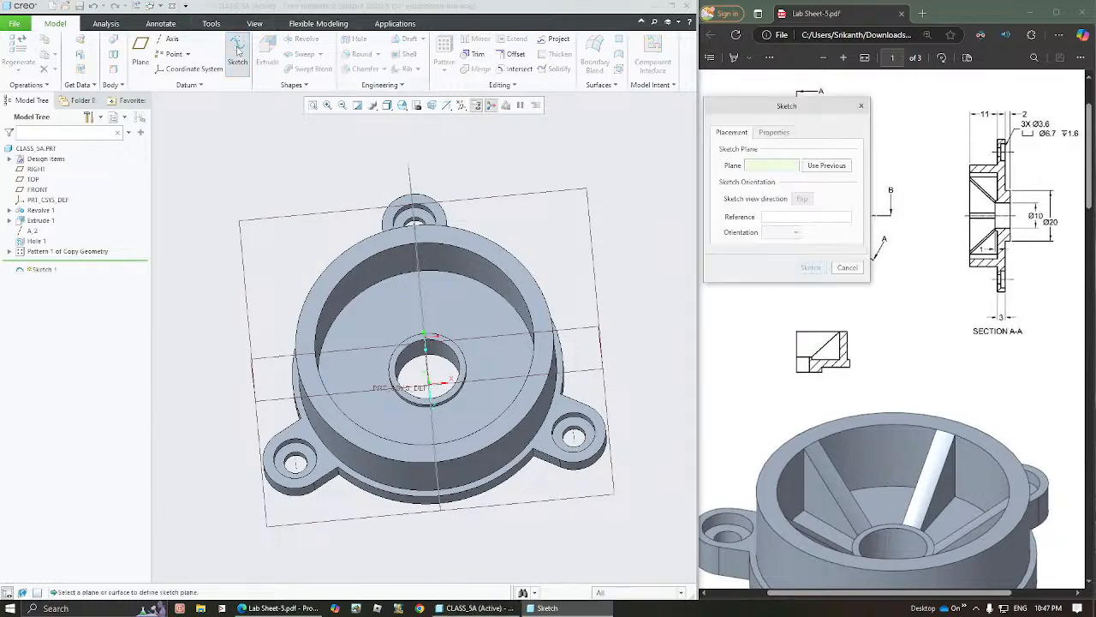
{"action": "left_click", "coordinate": [268, 361]}
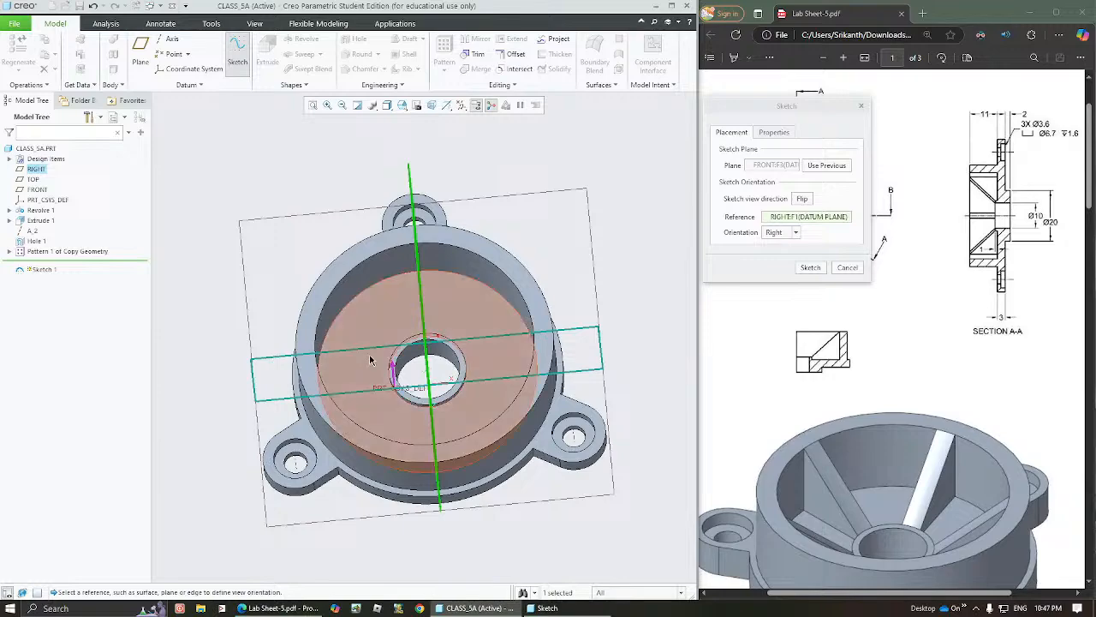
{"action": "middle_click_drag", "start_coordinate": [410, 369], "coordinate": [418, 299]}
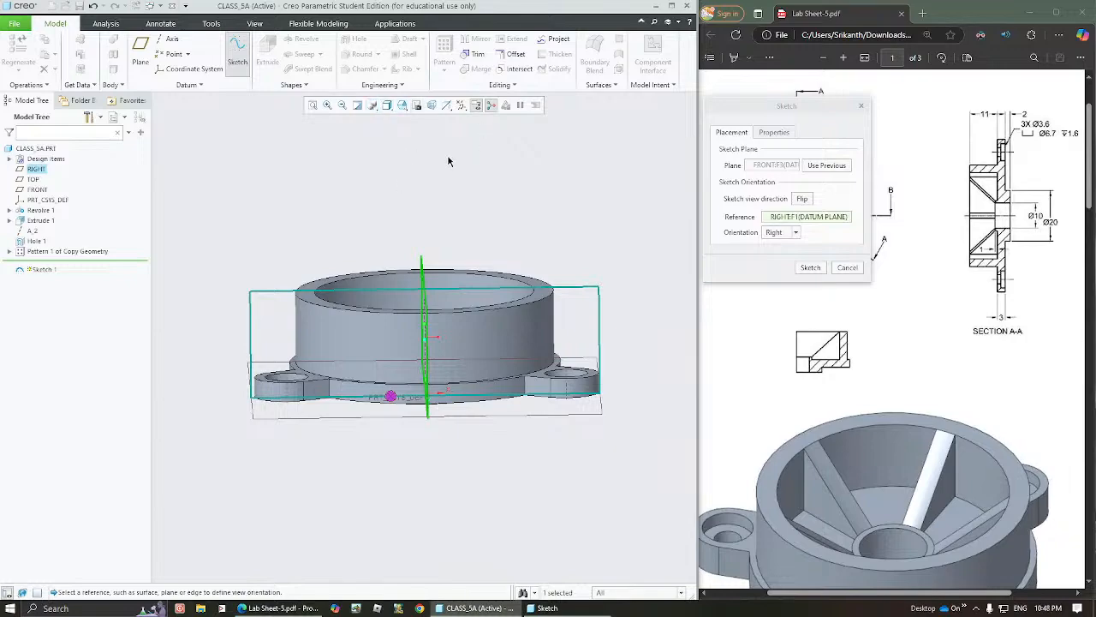
{"action": "left_click", "coordinate": [810, 268]}
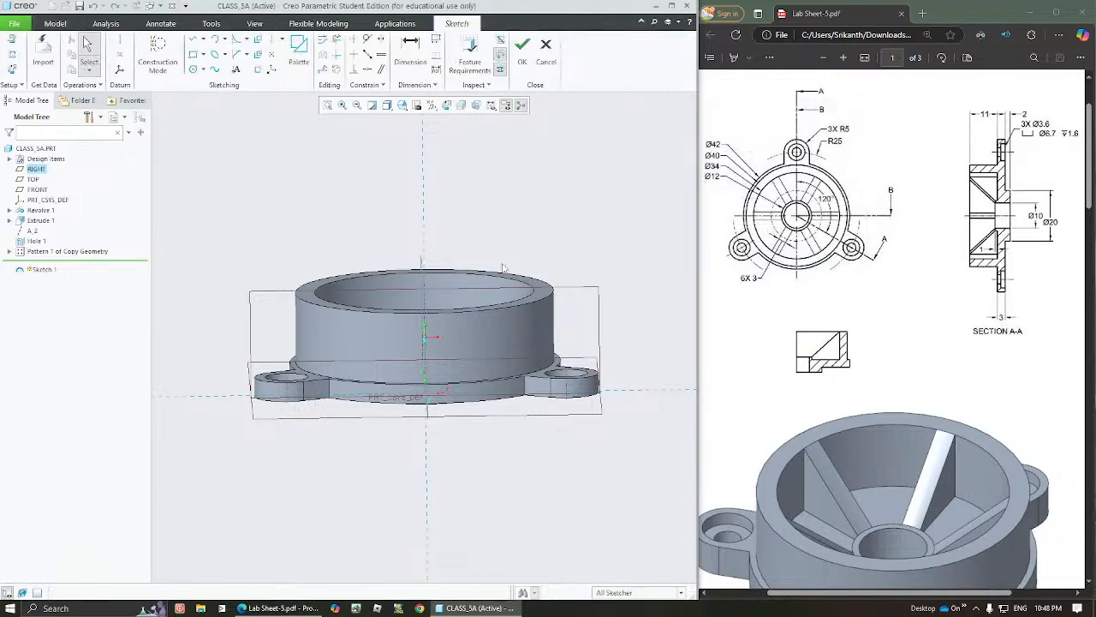
Orient the sketch plane parallel to the screen and switch the model display to Hidden Line
{"action": "left_click", "coordinate": [432, 105]}
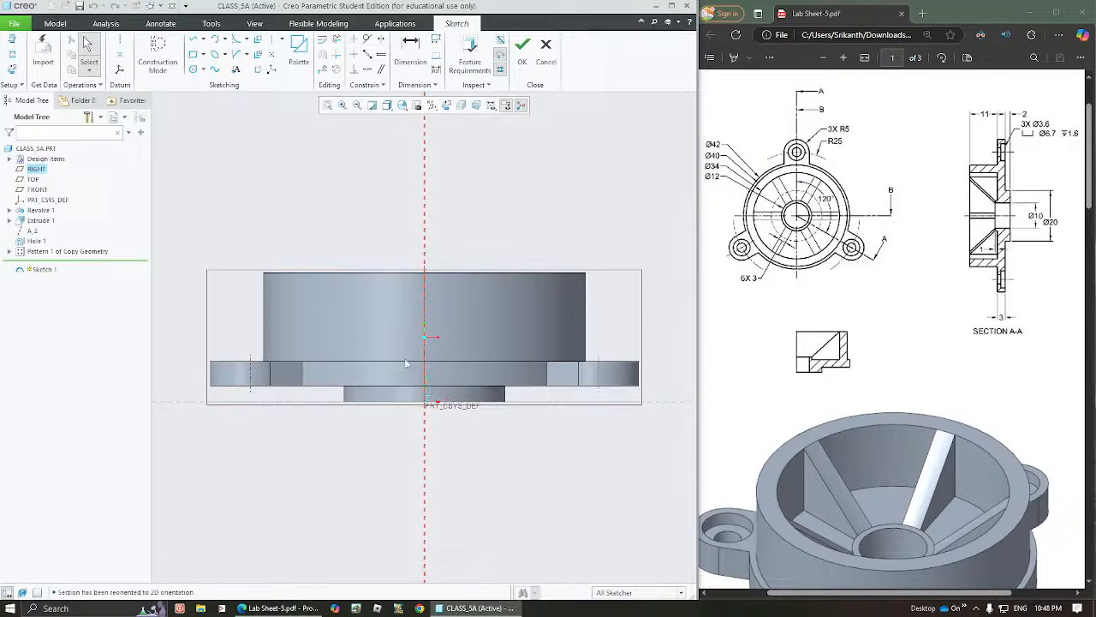
{"action": "left_click", "coordinate": [386, 105]}
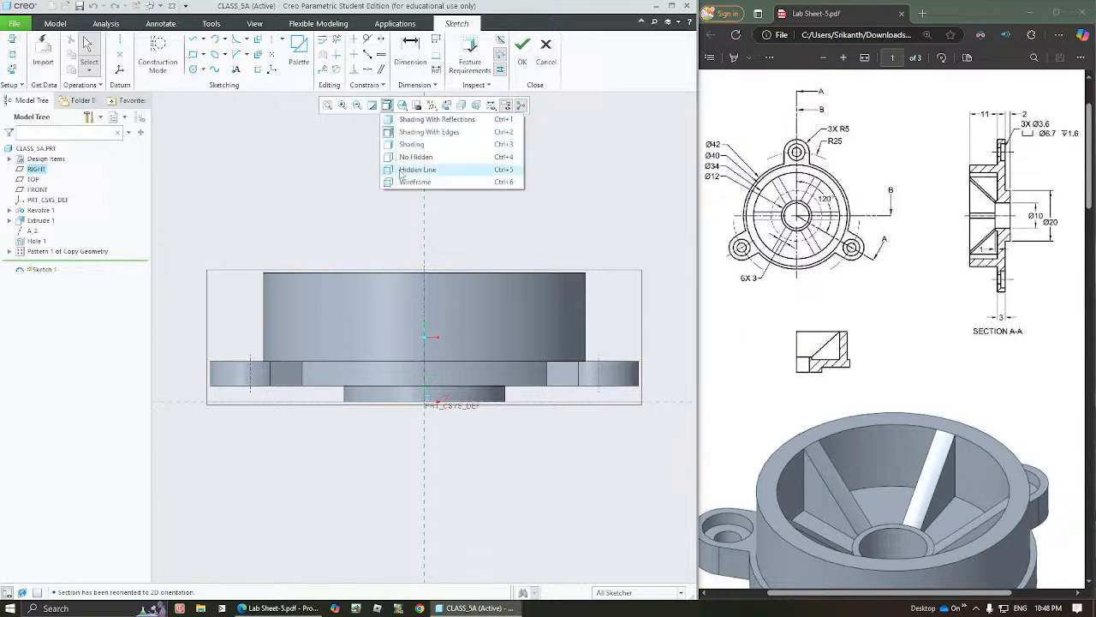
{"action": "left_click", "coordinate": [403, 170]}
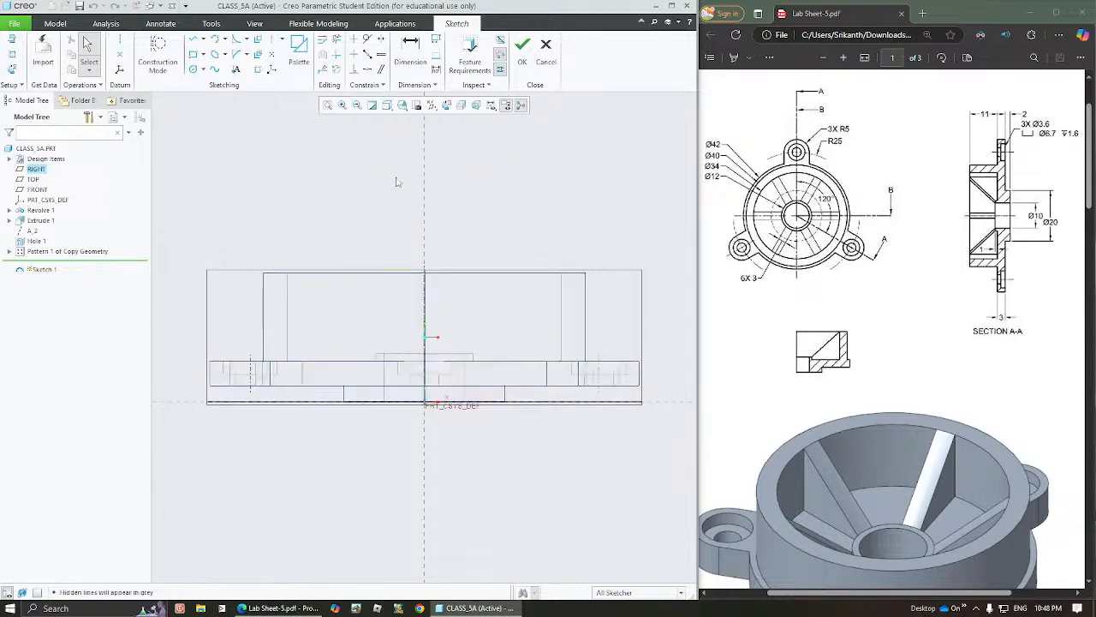
{"action": "left_click", "coordinate": [288, 294]}
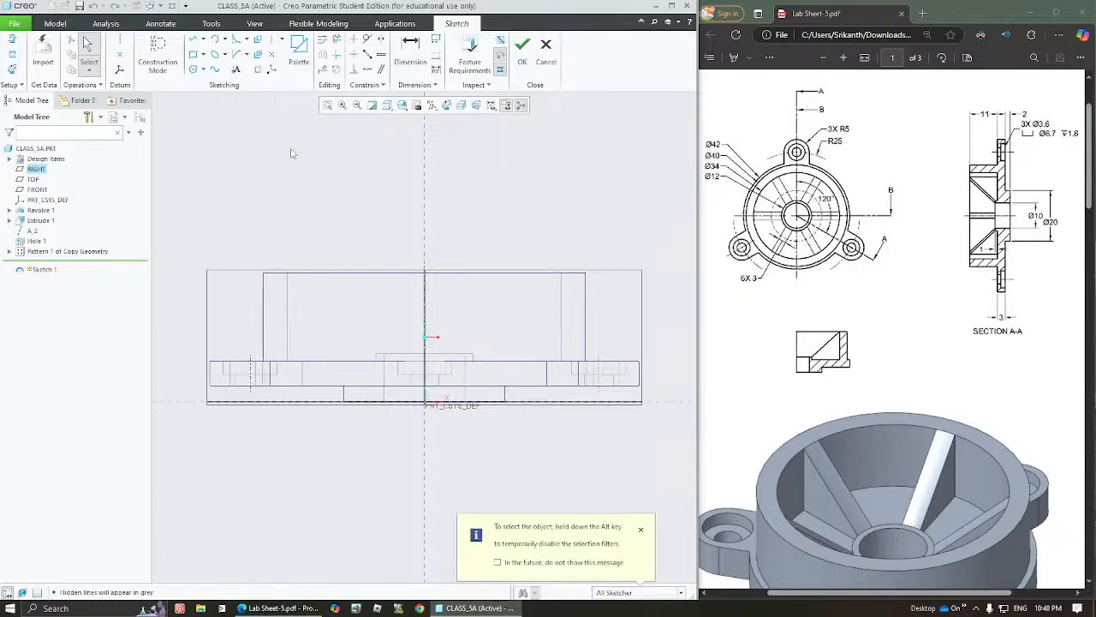
Sketch one slanted line from the cup's inner wall at the rim to the hub's upper outer corner, and finish the sketch
{"action": "left_click", "coordinate": [195, 40]}
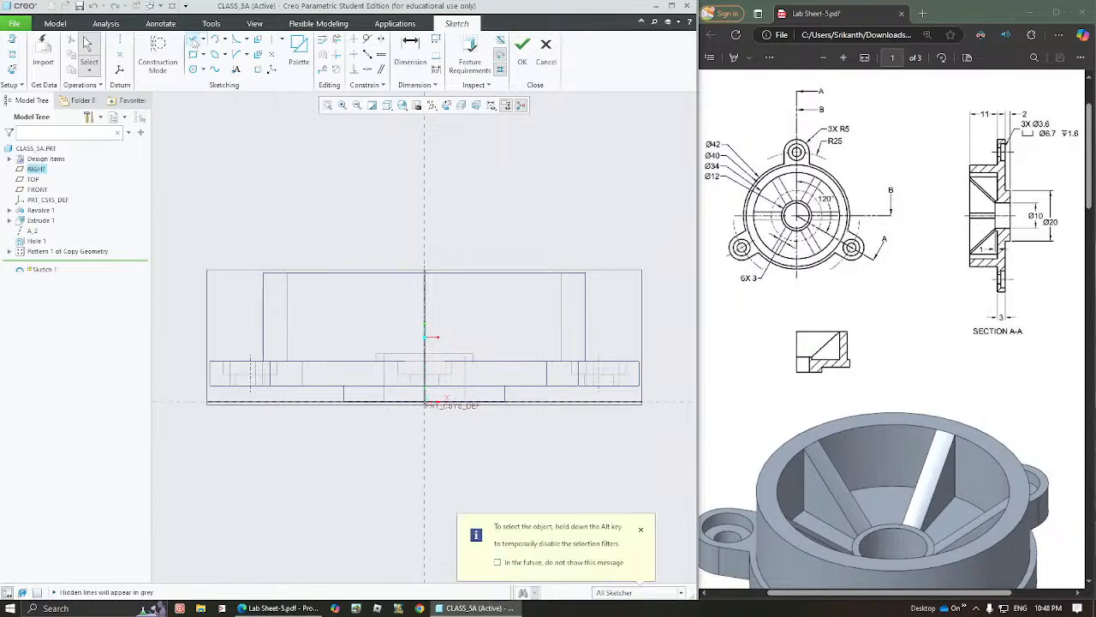
{"action": "left_click", "coordinate": [288, 274]}
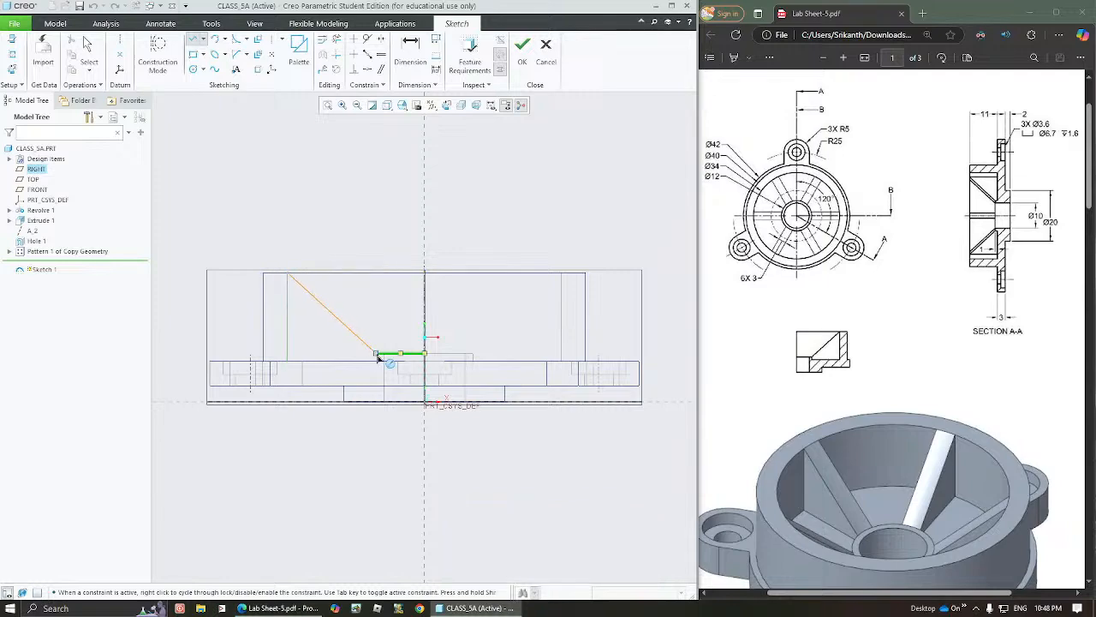
{"action": "left_click", "coordinate": [376, 354]}
{"action": "middle_click", "coordinate": [470, 216]}
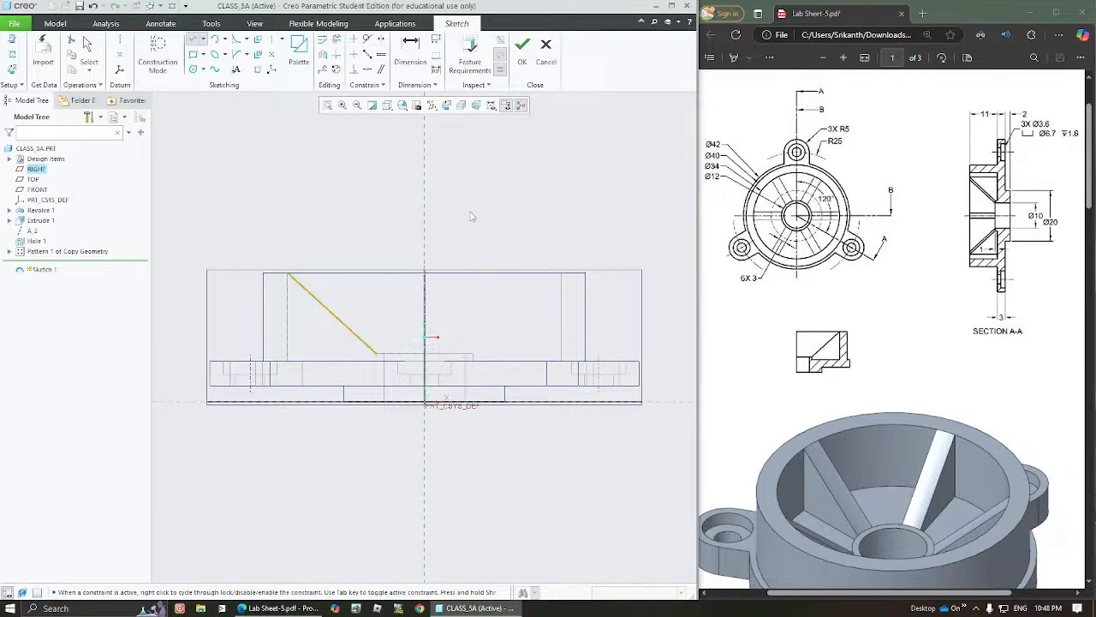
{"action": "middle_click", "coordinate": [470, 216]}
{"action": "left_click", "coordinate": [470, 216]}
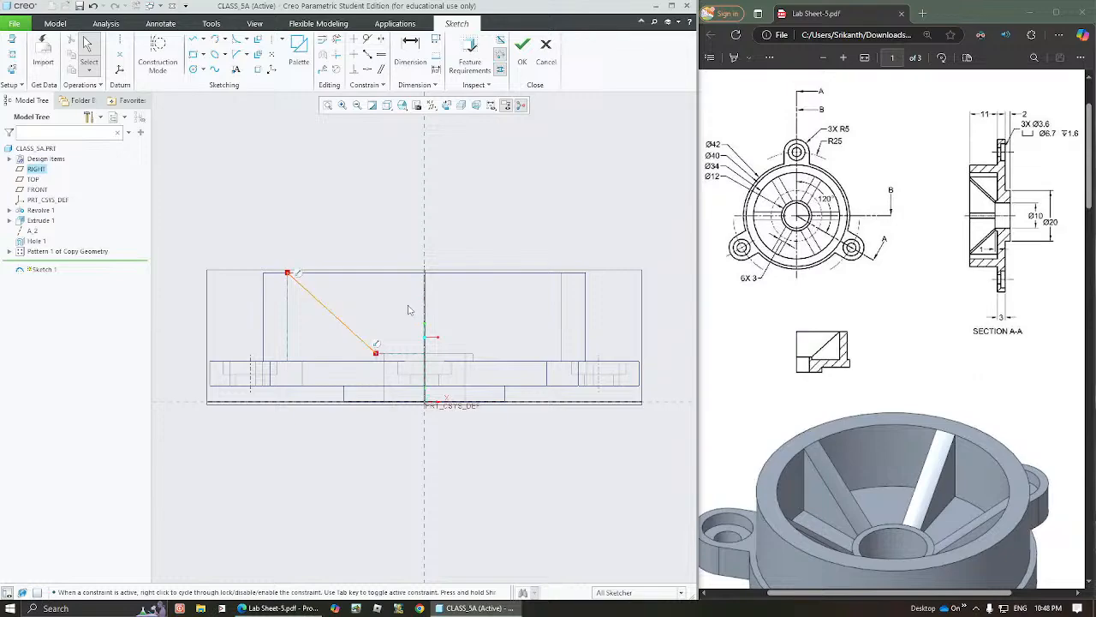
{"action": "middle_click_drag", "start_coordinate": [412, 312], "coordinate": [393, 332]}
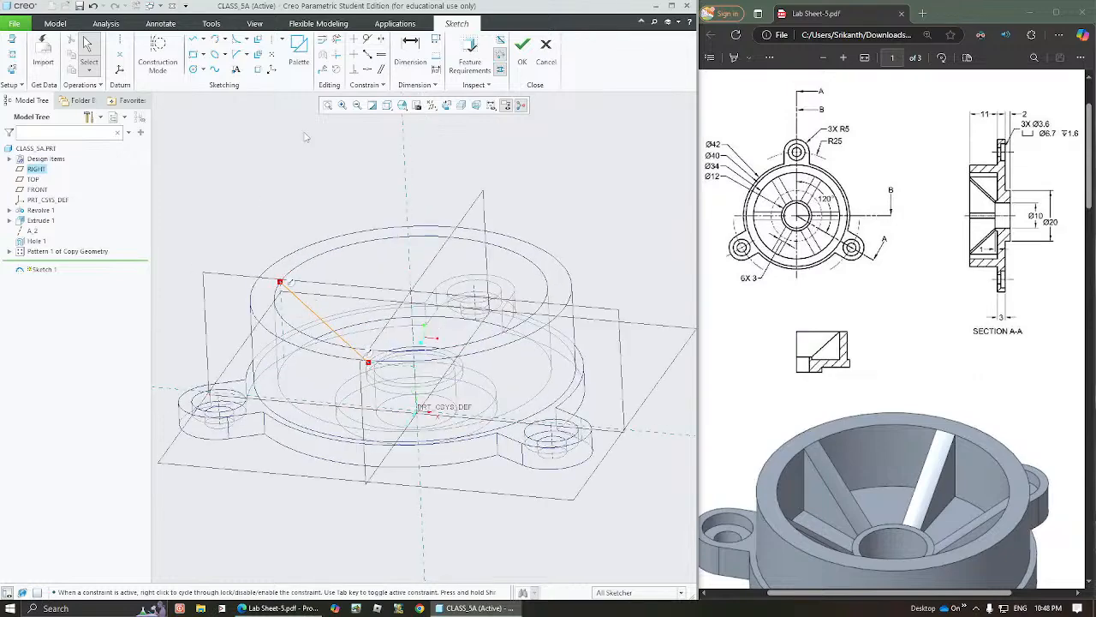
{"action": "left_click", "coordinate": [523, 47]}
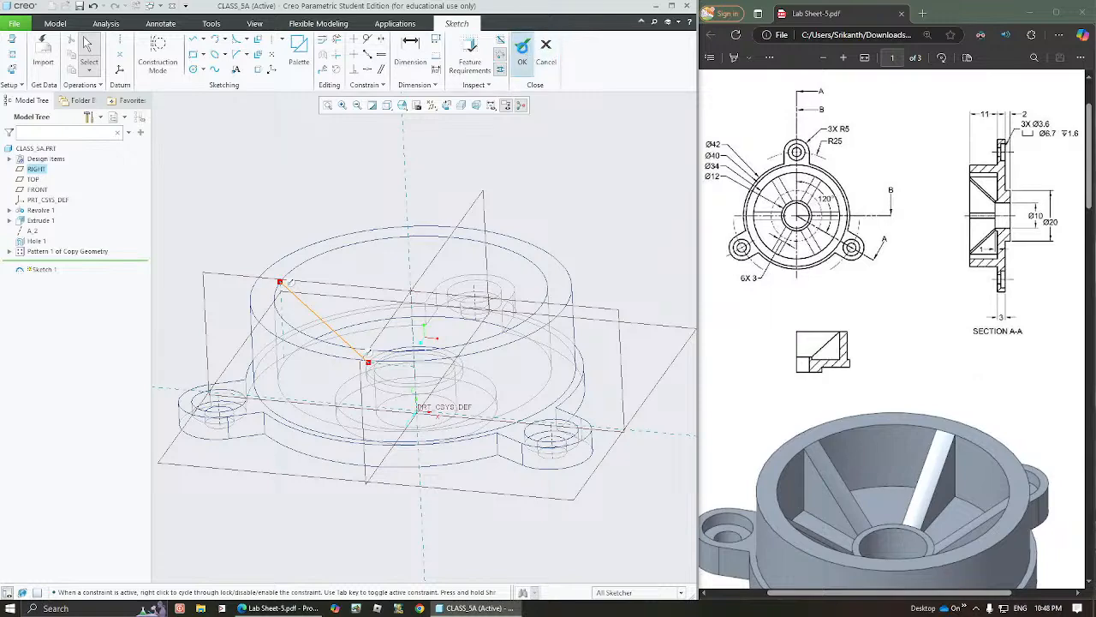
Start a Profile Rib from the slanted line sketch and flip its fill side toward the cup's floor
{"action": "left_click", "coordinate": [48, 264]}
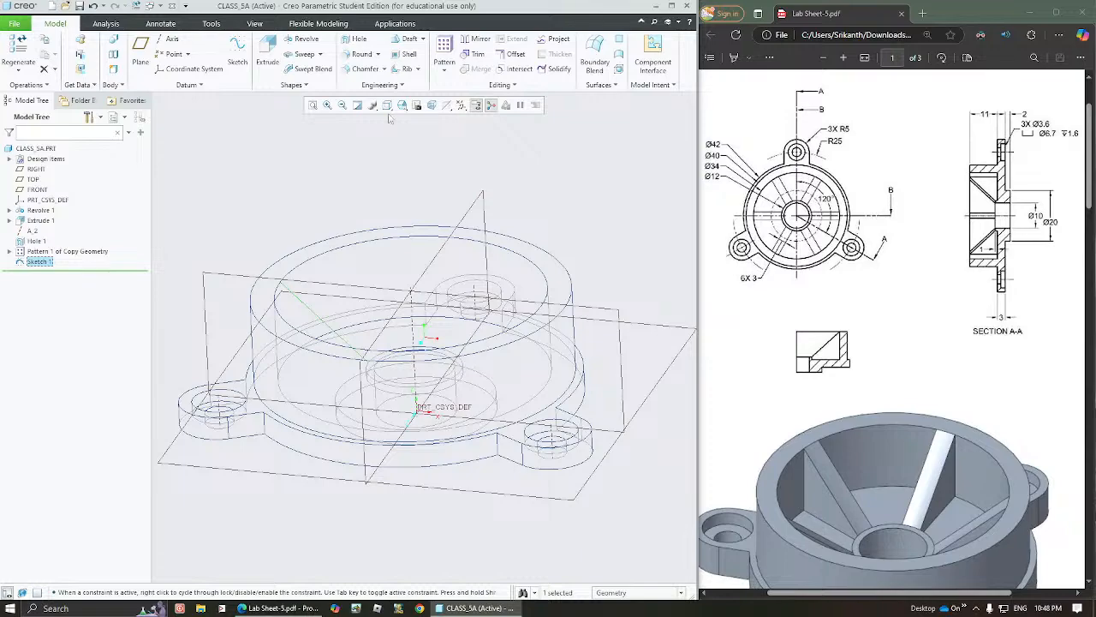
{"action": "left_click", "coordinate": [418, 69]}
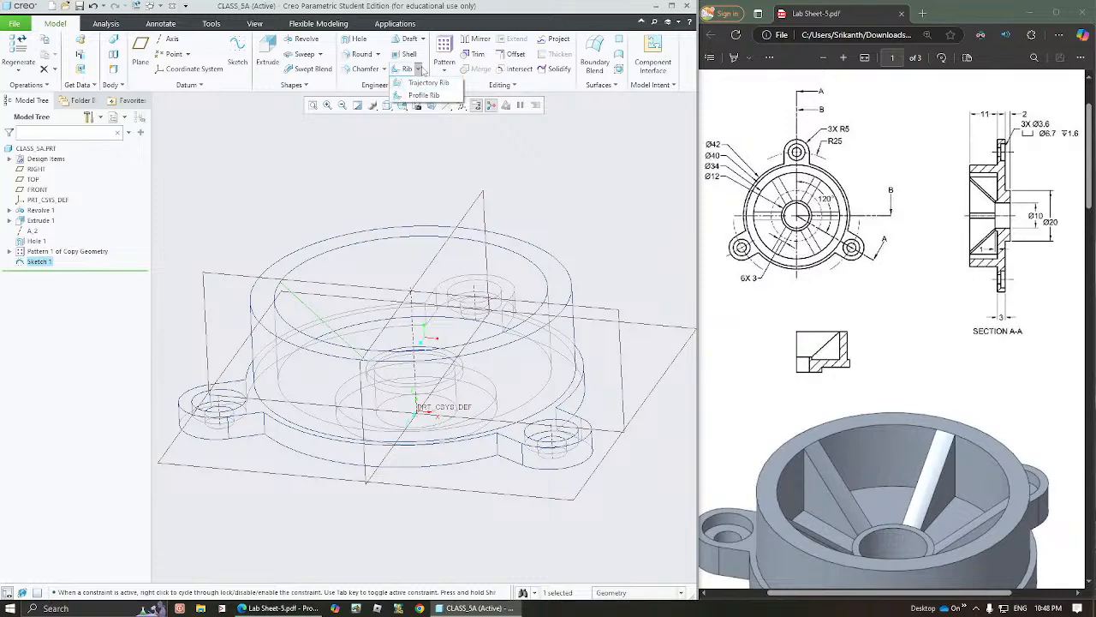
{"action": "left_click", "coordinate": [423, 95]}
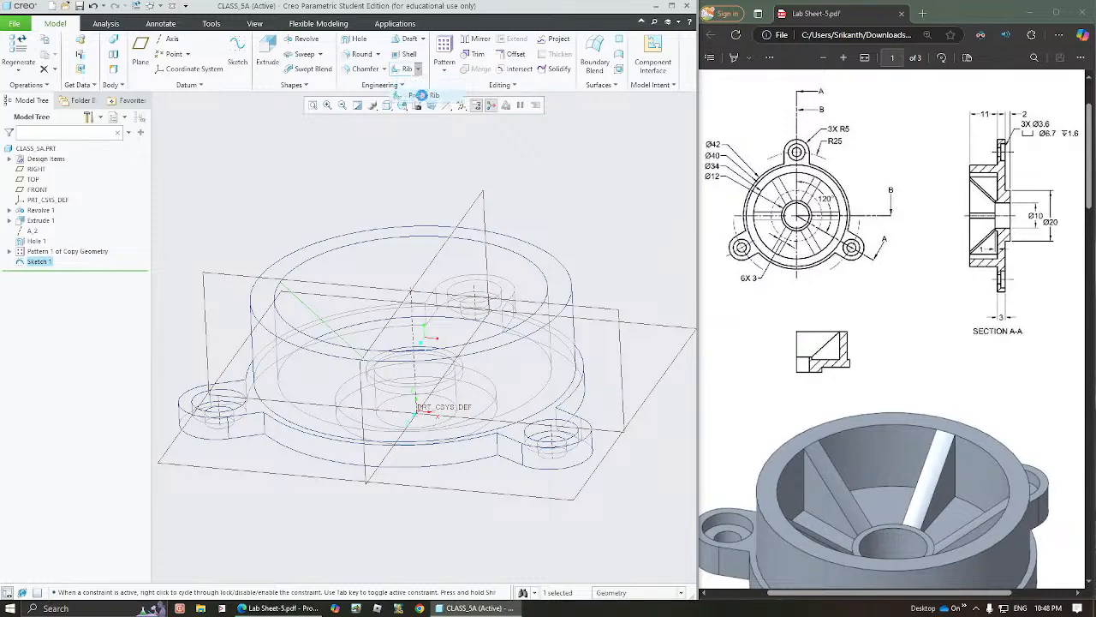
{"action": "middle_click_drag", "start_coordinate": [355, 260], "coordinate": [361, 325]}
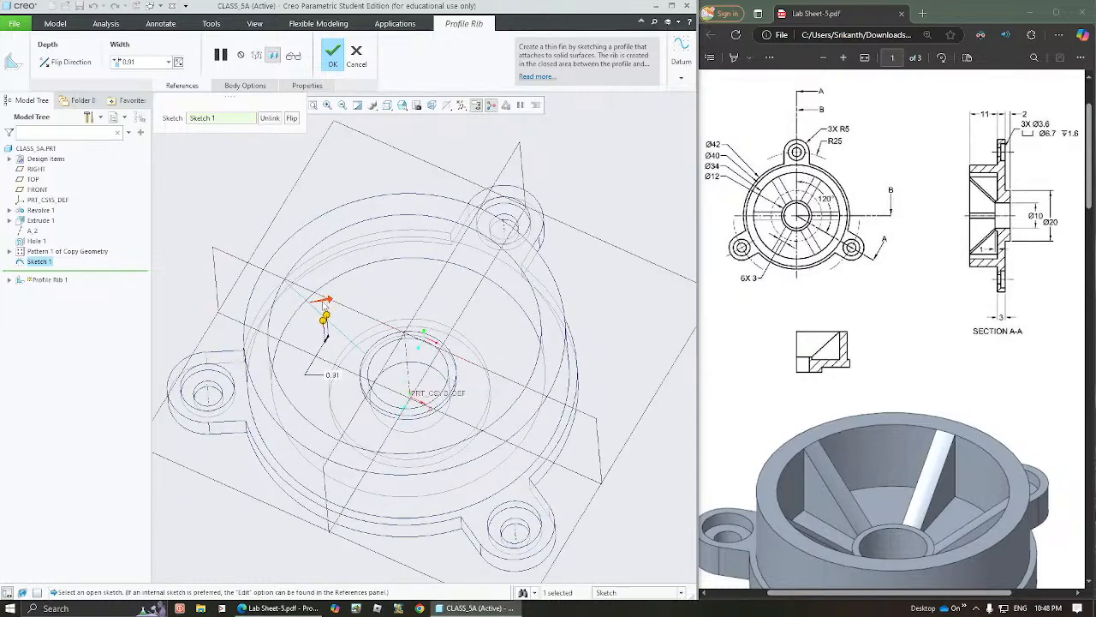
{"action": "left_click", "coordinate": [327, 302]}
{"action": "middle_click_drag", "start_coordinate": [385, 301], "coordinate": [390, 224]}
Switch the model display back to Shading With Edges
{"action": "left_click", "coordinate": [388, 105]}
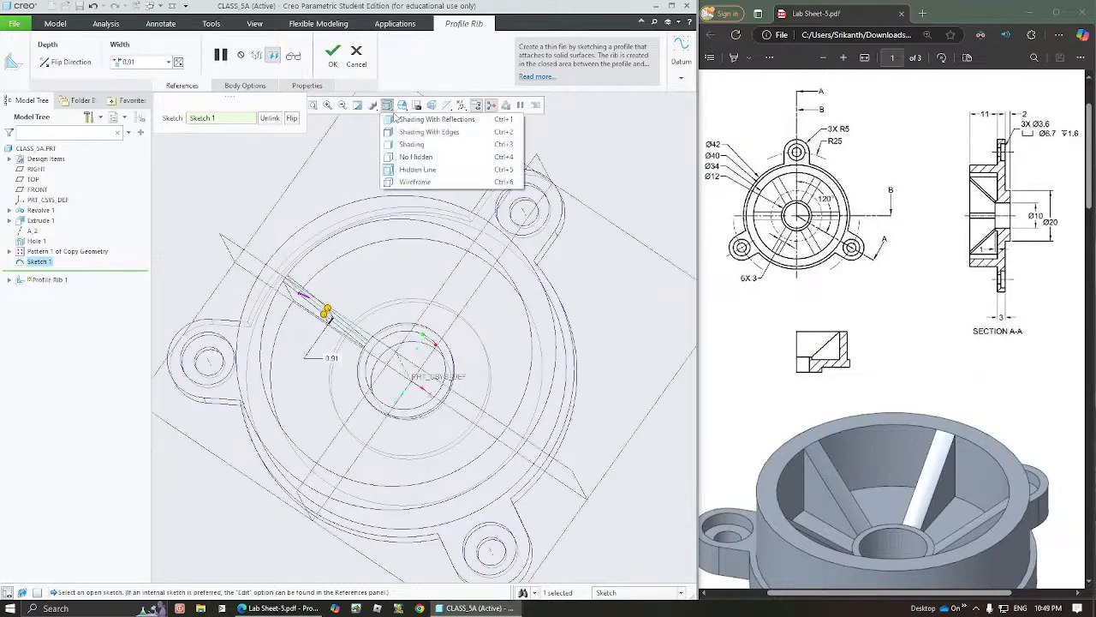
{"action": "left_click", "coordinate": [409, 133]}
{"action": "middle_click_drag", "start_coordinate": [347, 296], "coordinate": [341, 310]}
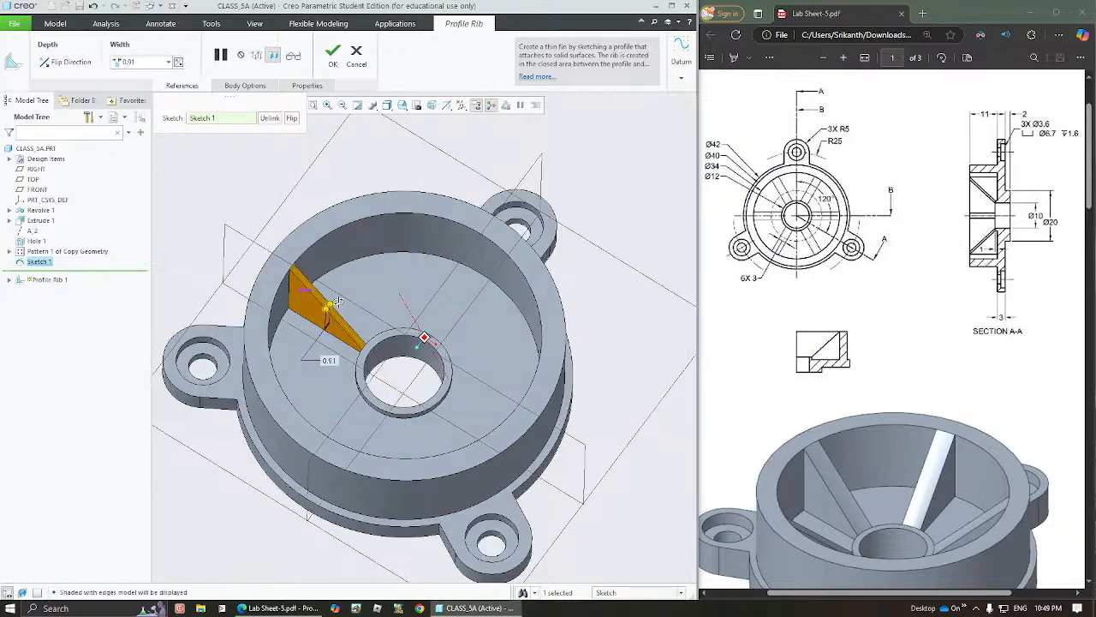
Set the profile rib's width to 3 and create the rib
{"action": "left_click_drag", "start_coordinate": [330, 312], "coordinate": [318, 318]}
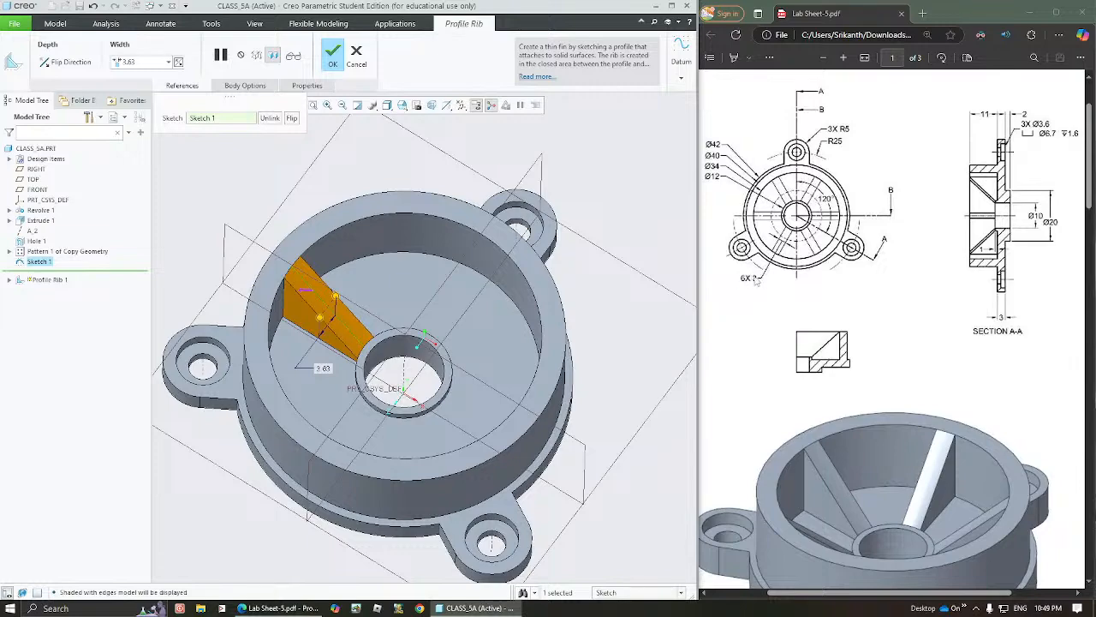
{"action": "double_click", "coordinate": [324, 367]}
{"action": "type", "text": "3"}
{"action": "key", "text": "Return"}
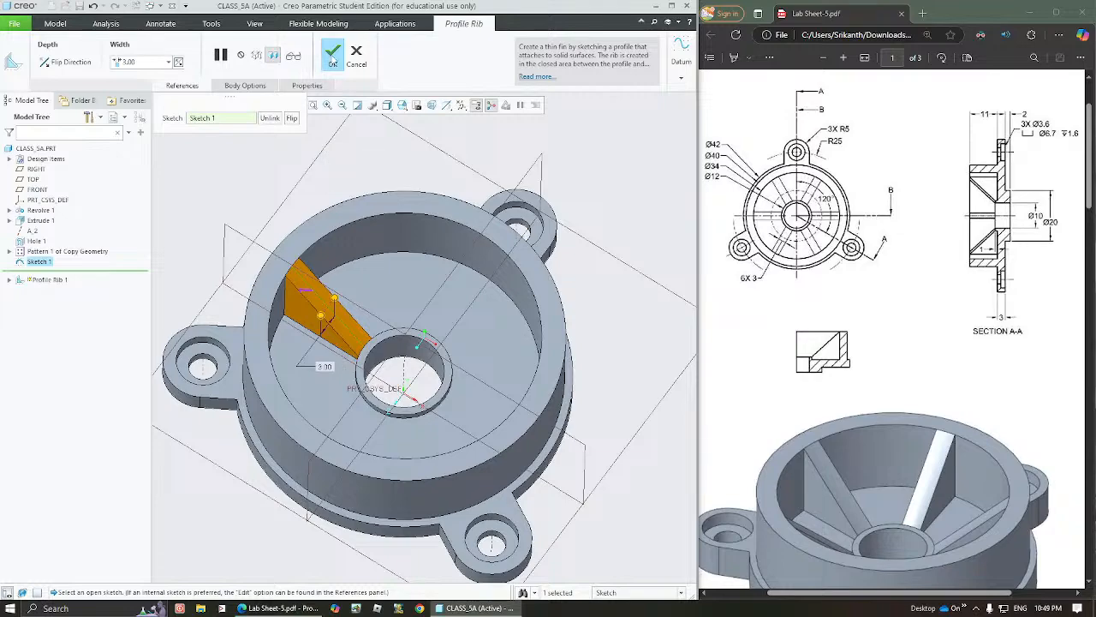
{"action": "left_click", "coordinate": [332, 58]}
{"action": "middle_click_drag", "start_coordinate": [309, 171], "coordinate": [312, 255]}
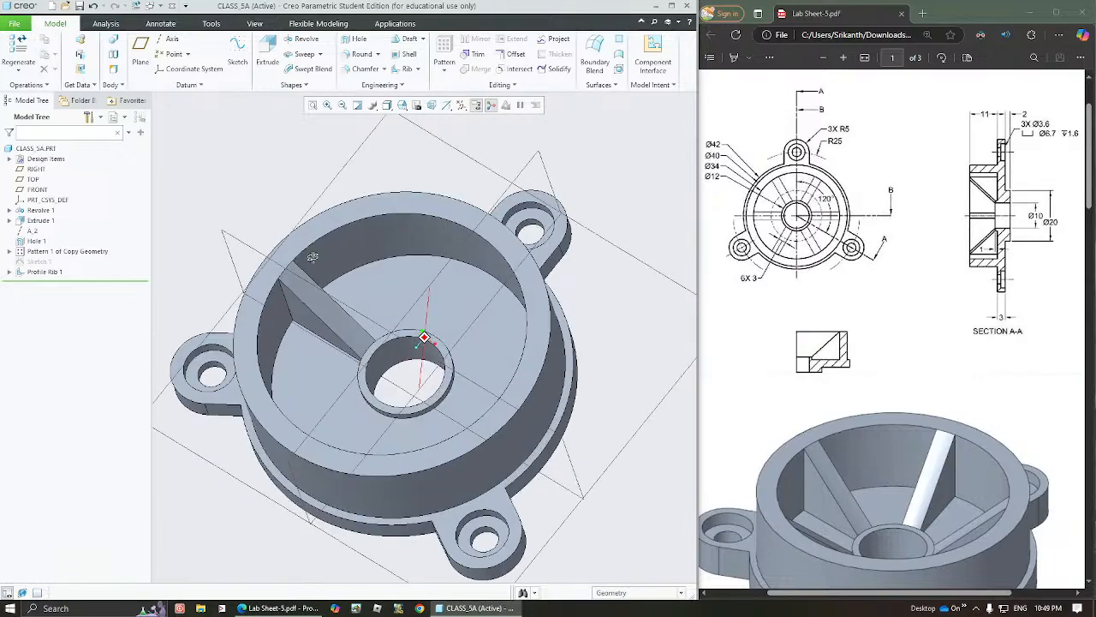
{"action": "left_click", "coordinate": [33, 273]}
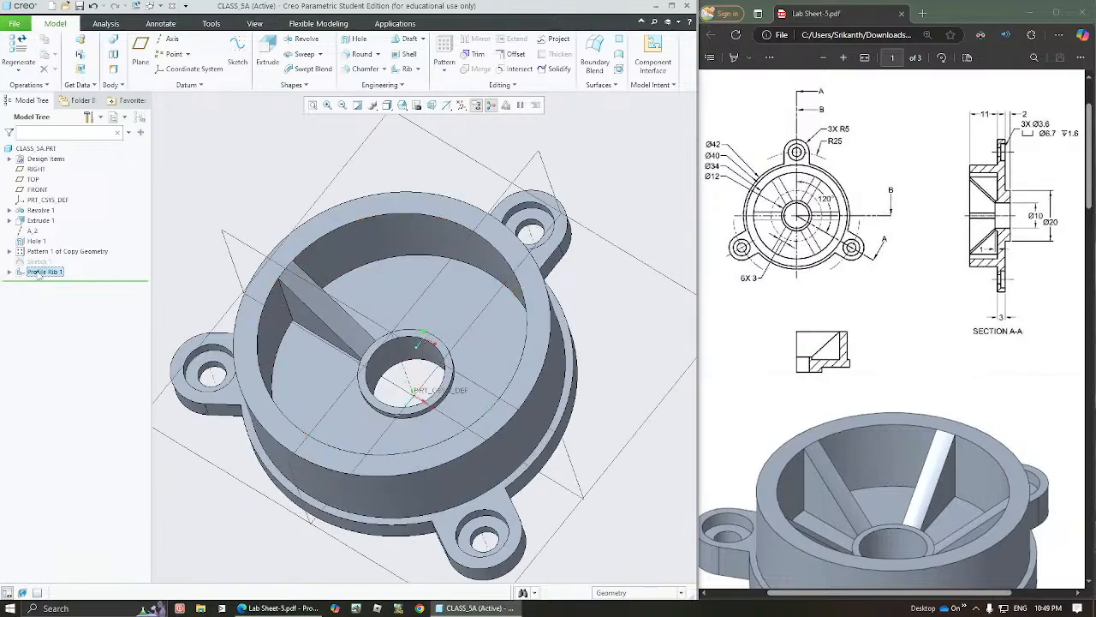
{"action": "left_click", "coordinate": [444, 50]}
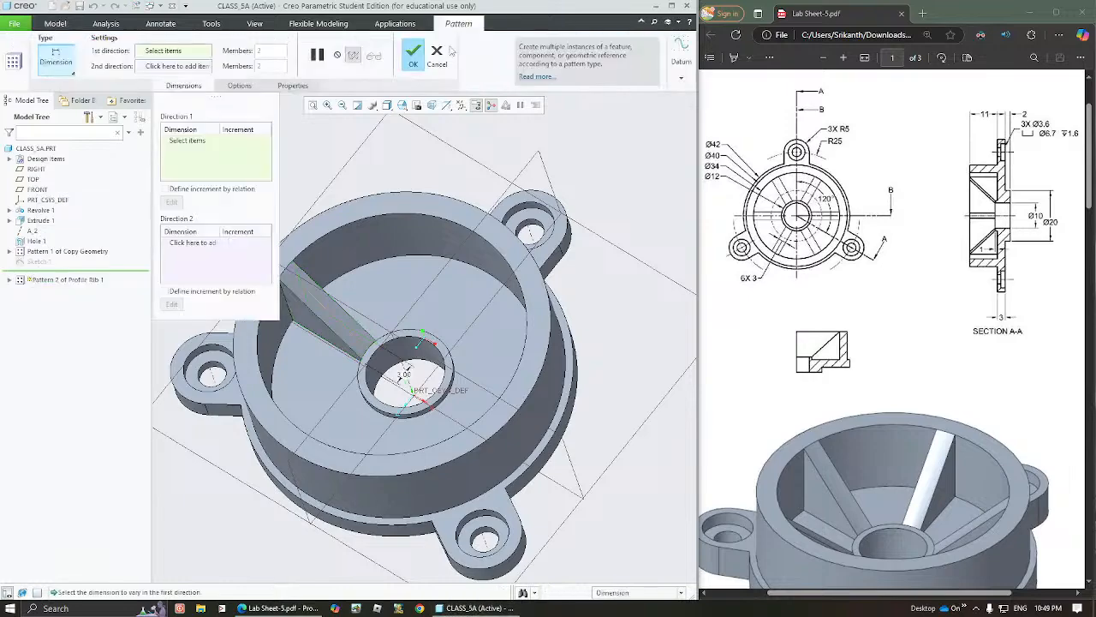
{"action": "left_click", "coordinate": [438, 54]}
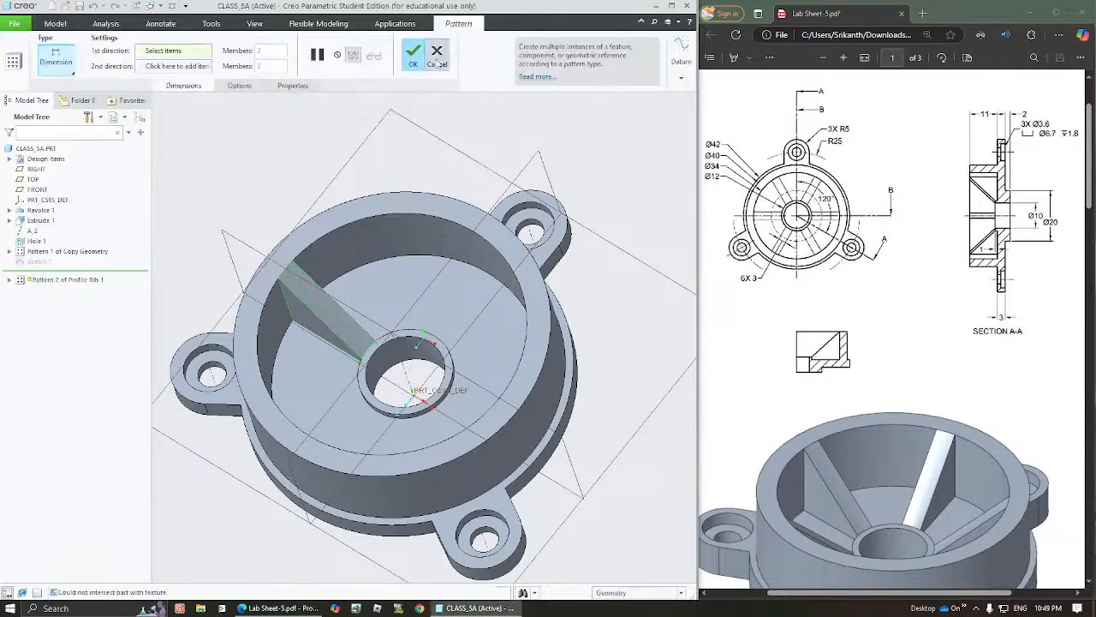
Start a geometry pattern of the profile rib, set its type to Axis and choose the hub's central axis
{"action": "left_click", "coordinate": [52, 272]}
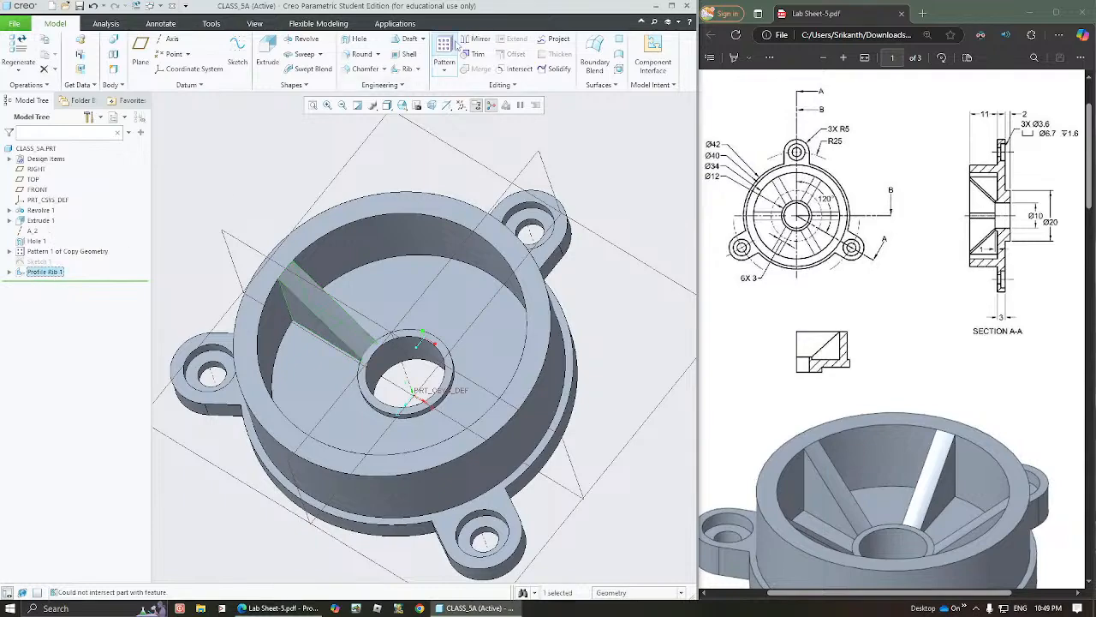
{"action": "left_click", "coordinate": [443, 71]}
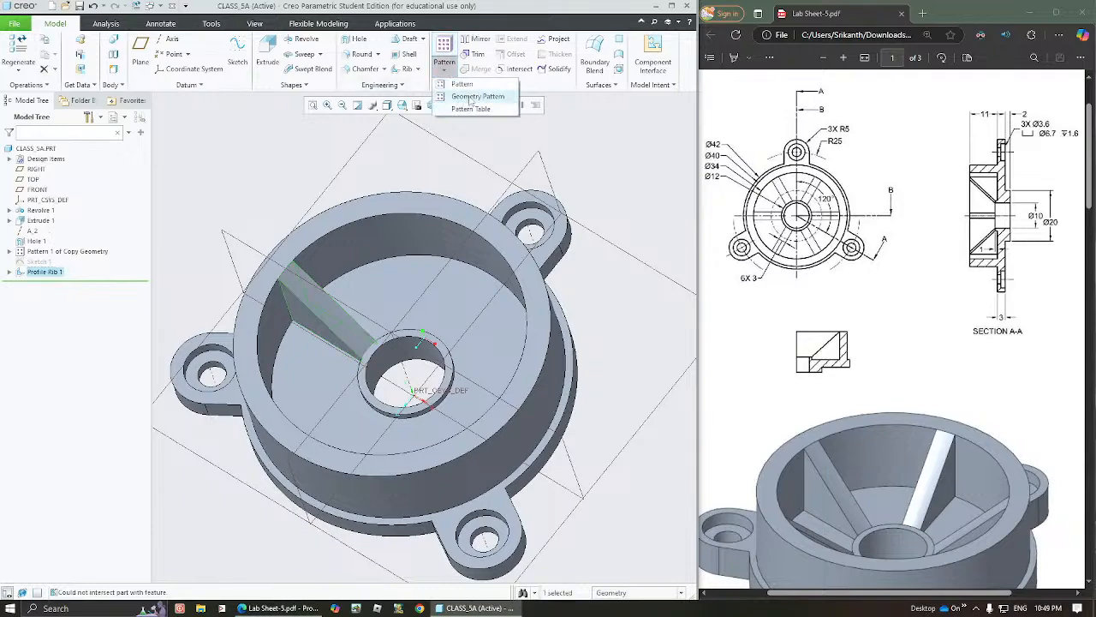
{"action": "left_click", "coordinate": [473, 96]}
{"action": "middle_click_drag", "start_coordinate": [334, 218], "coordinate": [349, 197]}
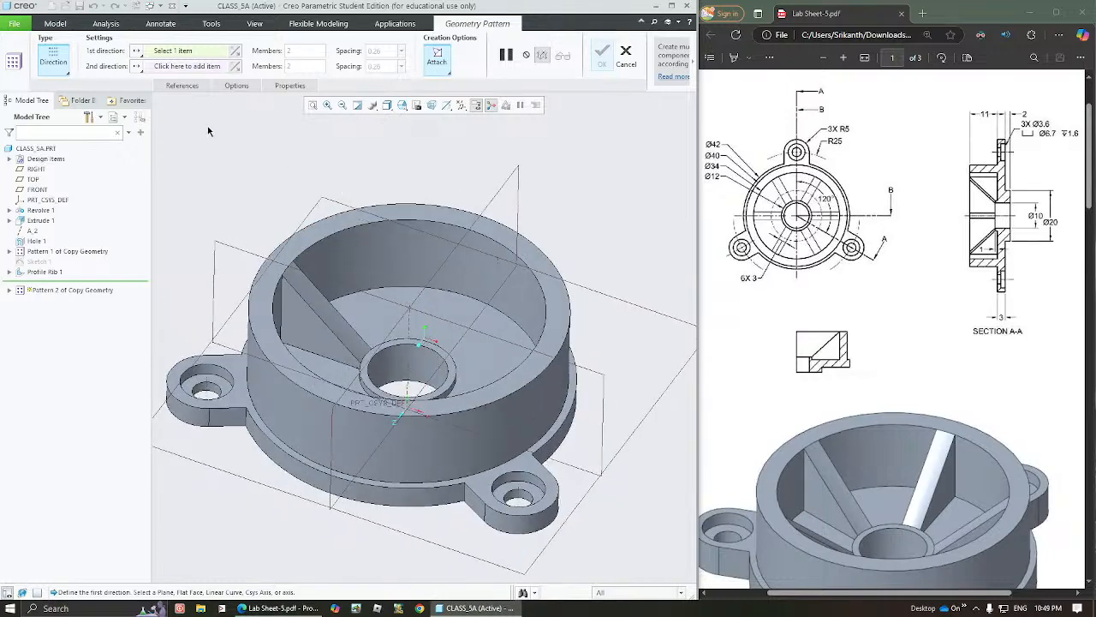
{"action": "left_click", "coordinate": [55, 63]}
{"action": "left_click", "coordinate": [61, 107]}
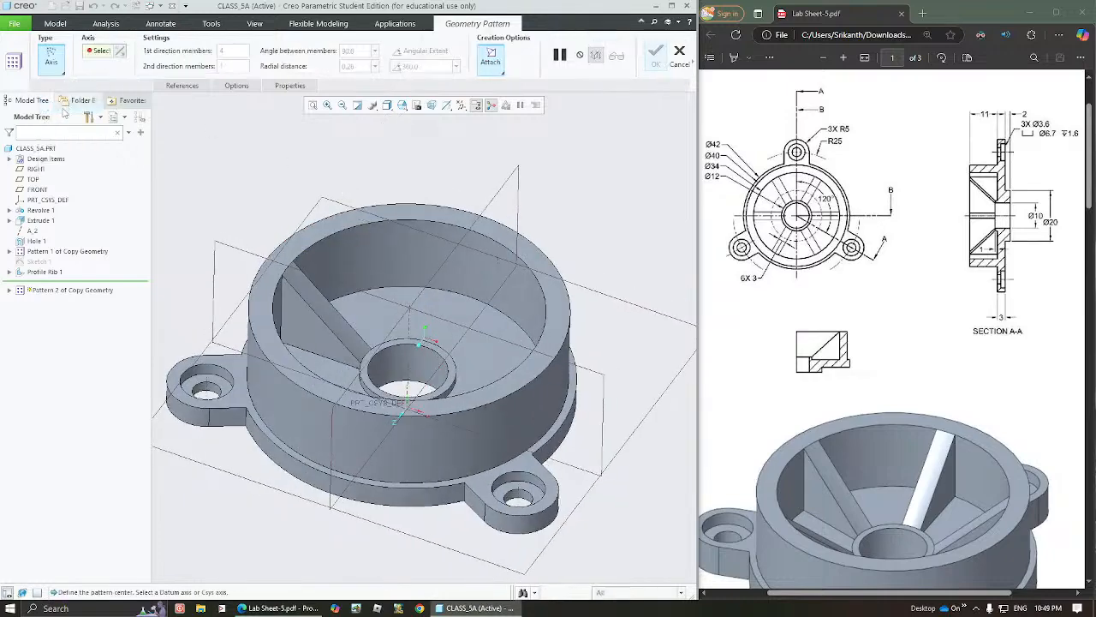
{"action": "left_click", "coordinate": [407, 363]}
{"action": "middle_click_drag", "start_coordinate": [408, 364], "coordinate": [350, 313]}
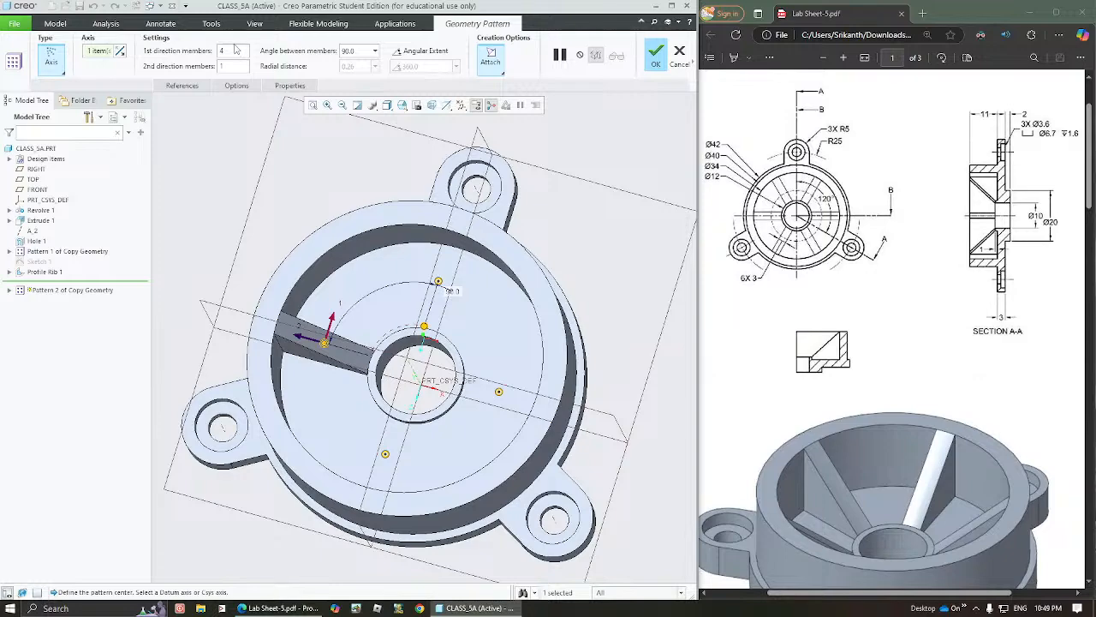
Set the rib pattern to 6 members equally spaced over a 360° angular extent and create the pattern
{"action": "type", "text": "6"}
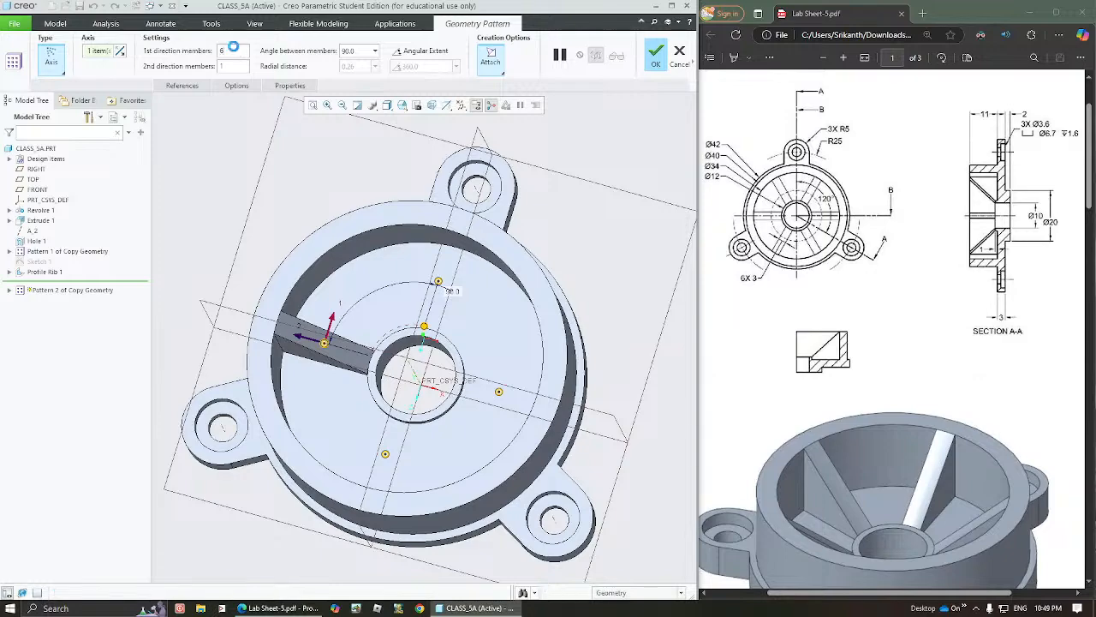
{"action": "double_click", "coordinate": [347, 51]}
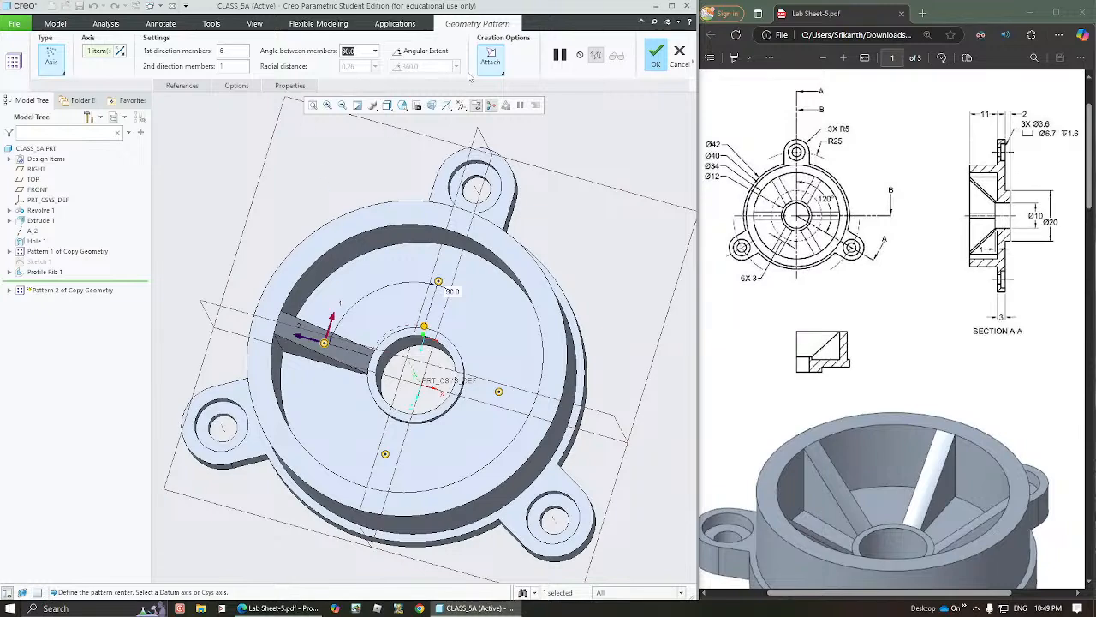
{"action": "left_click", "coordinate": [427, 52]}
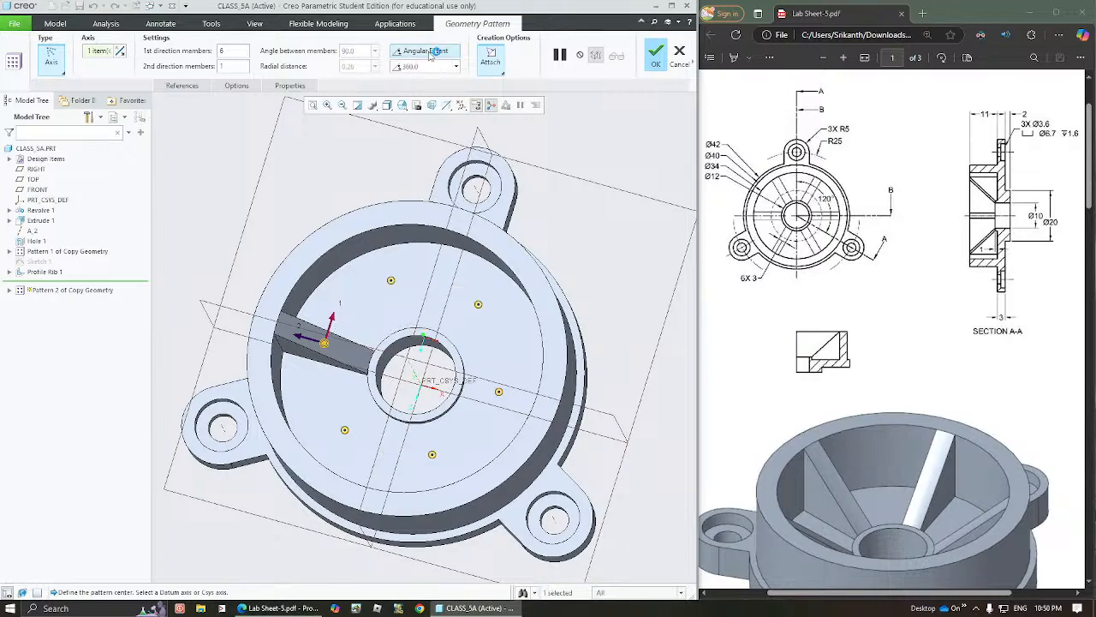
{"action": "middle_click_drag", "start_coordinate": [422, 287], "coordinate": [351, 250]}
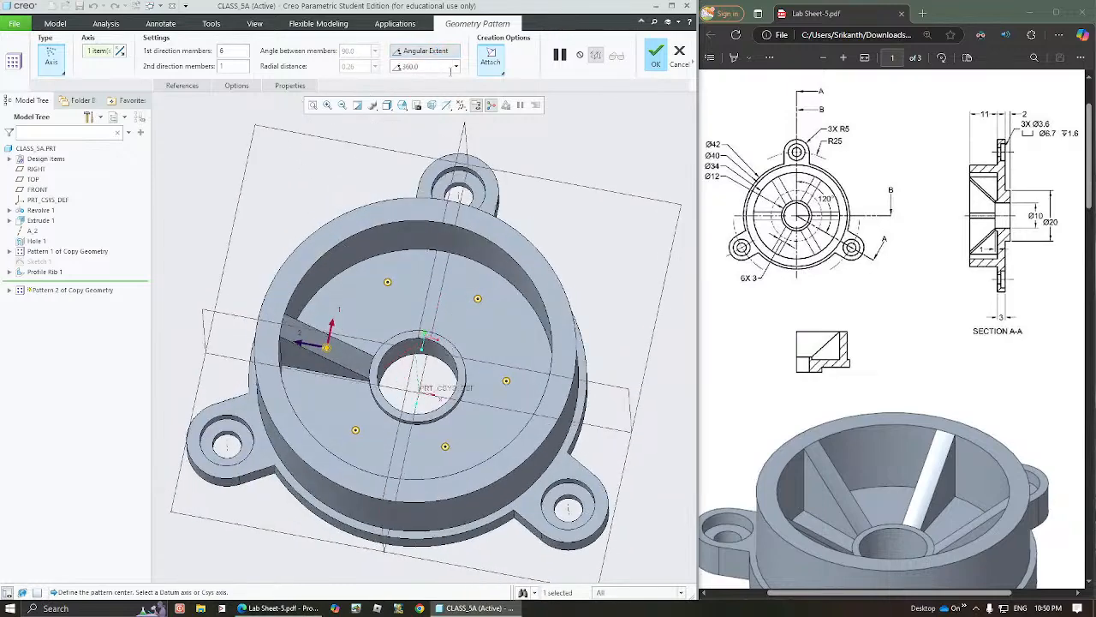
{"action": "left_click", "coordinate": [655, 56]}
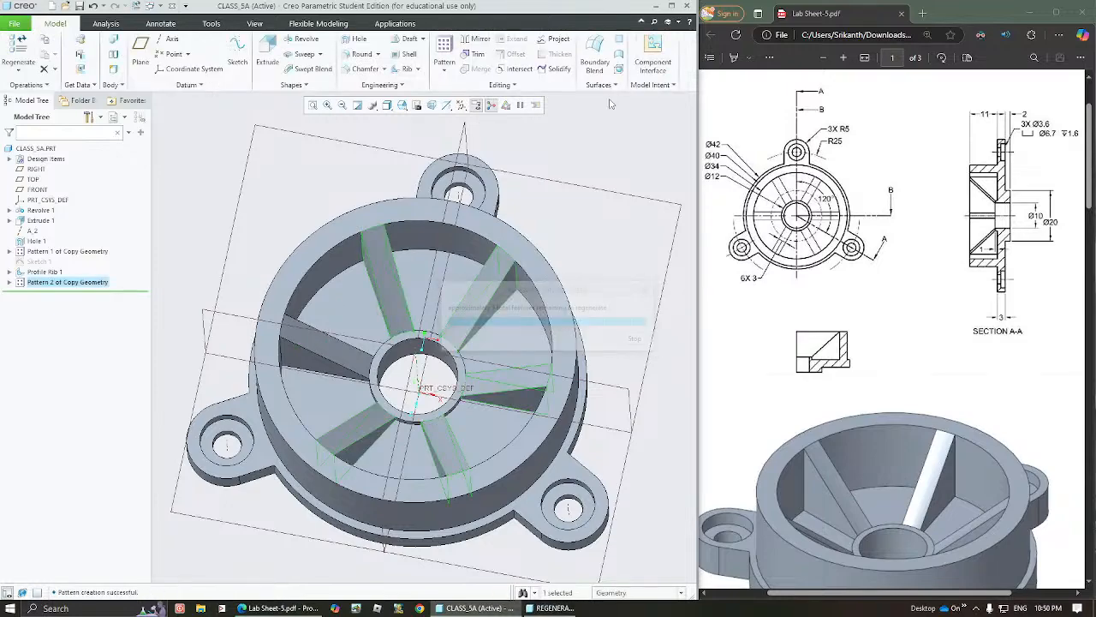
{"action": "middle_click_drag", "start_coordinate": [482, 260], "coordinate": [469, 229]}
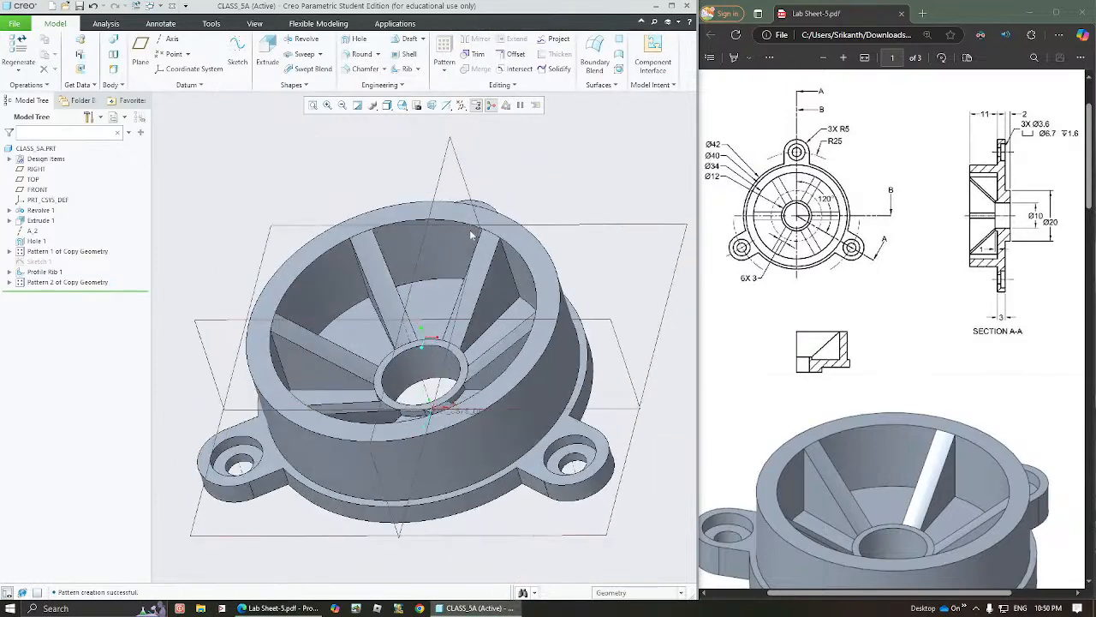
{"action": "middle_click_drag", "start_coordinate": [452, 274], "coordinate": [443, 340]}
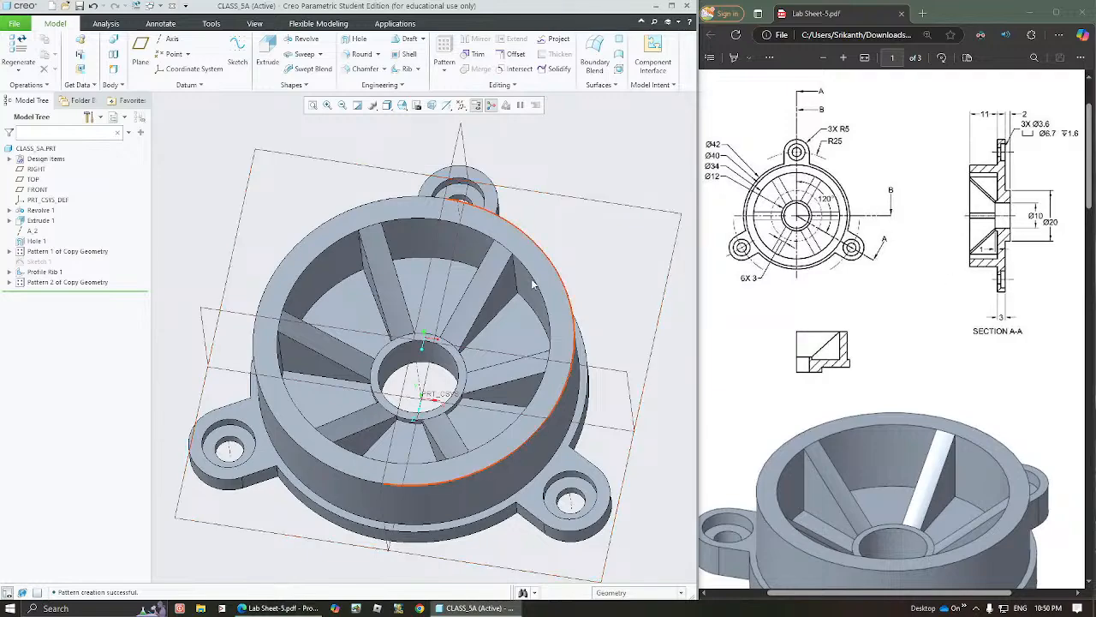
{"action": "middle_click_drag", "start_coordinate": [447, 296], "coordinate": [429, 322]}
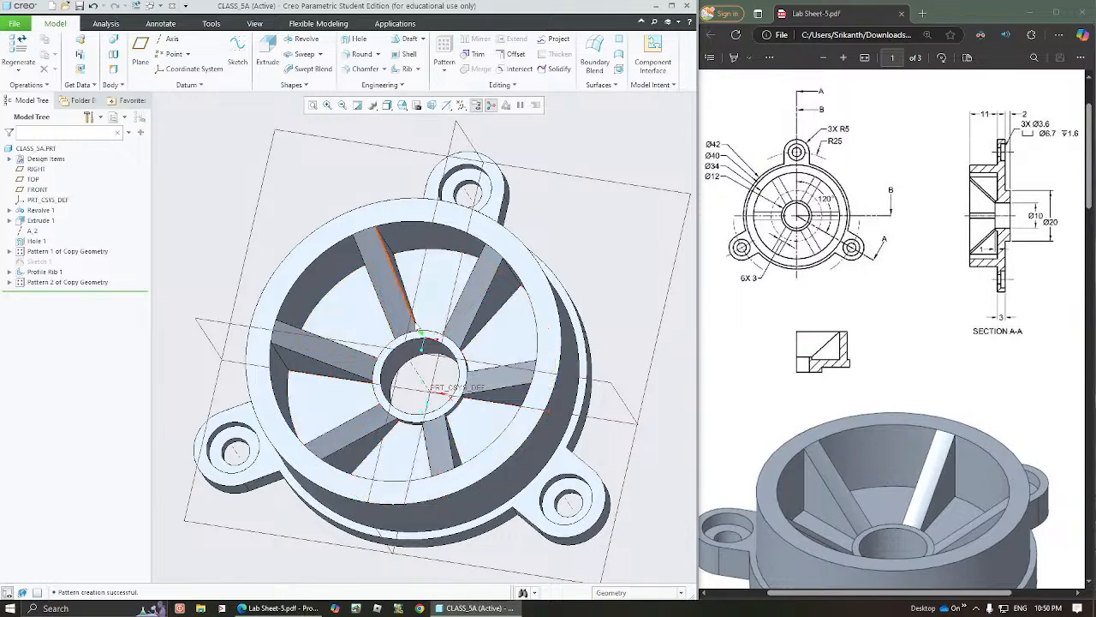